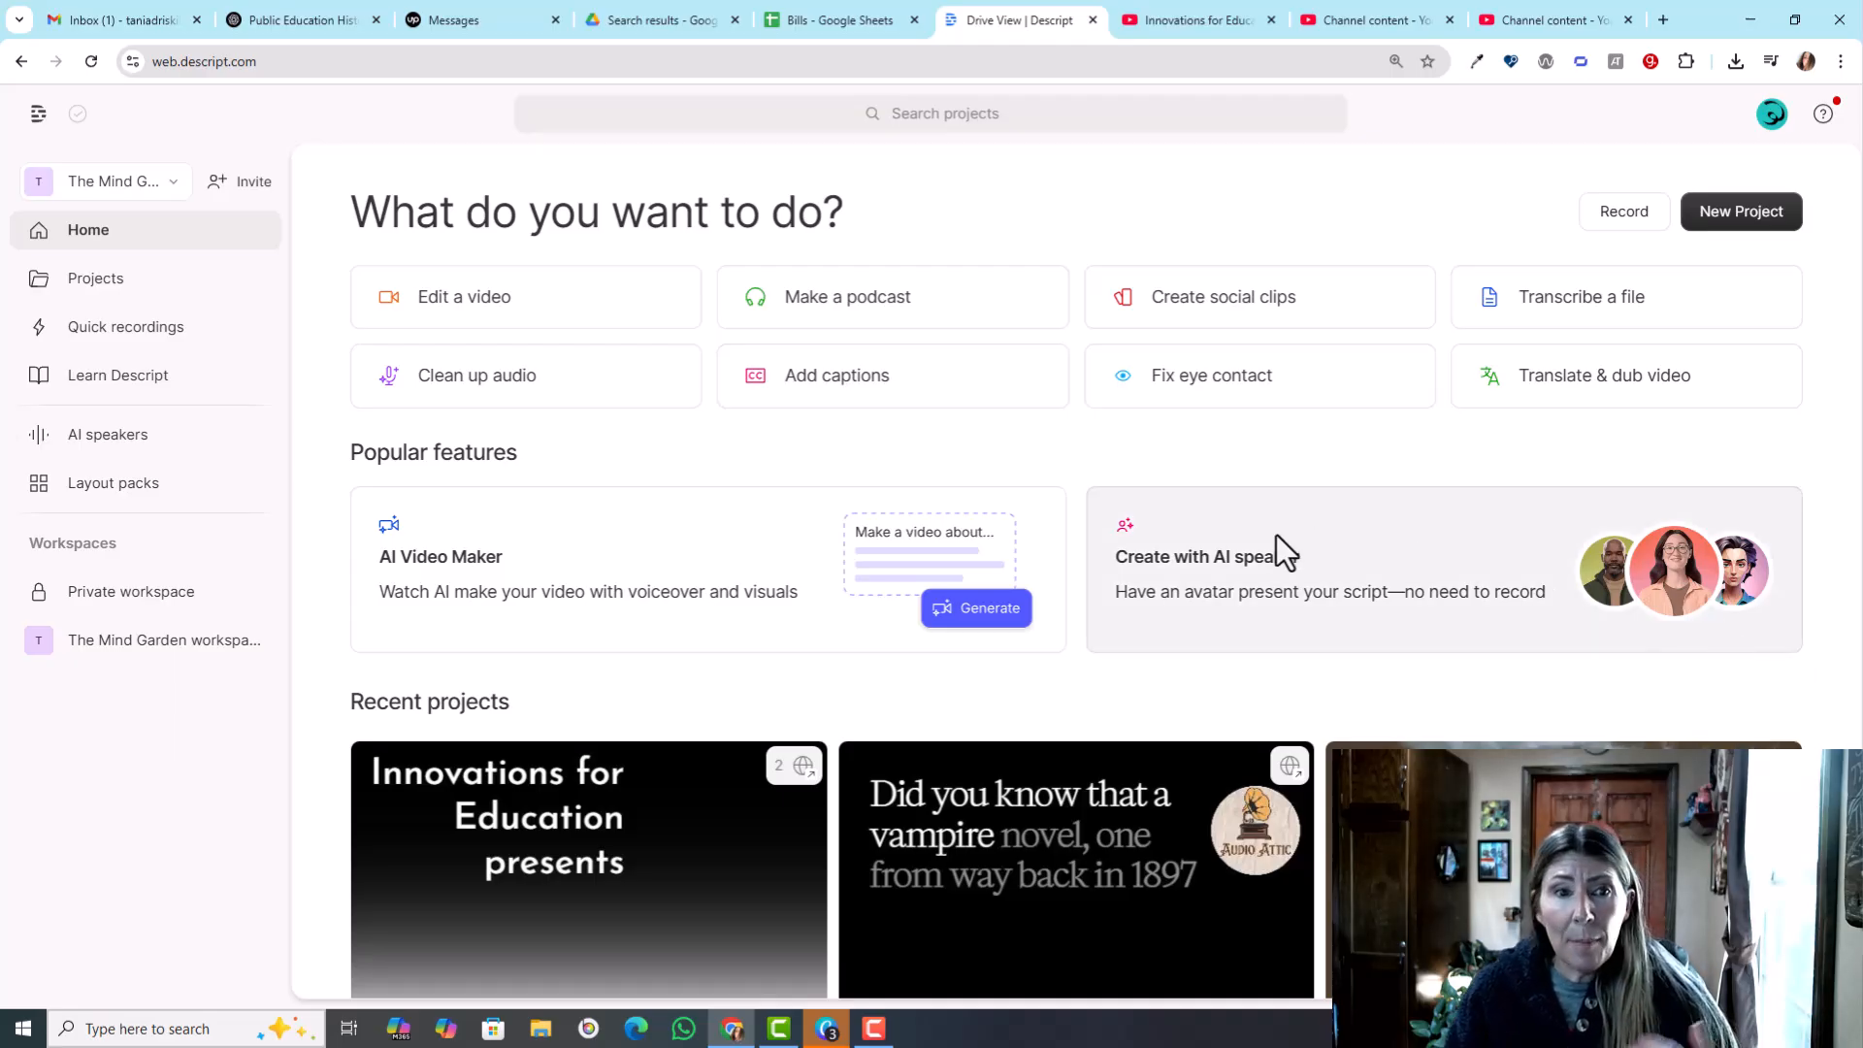
- Start a project with an AI speaker, preview the stock voice Simon and choose it as the speaker
left_click(1234, 579)
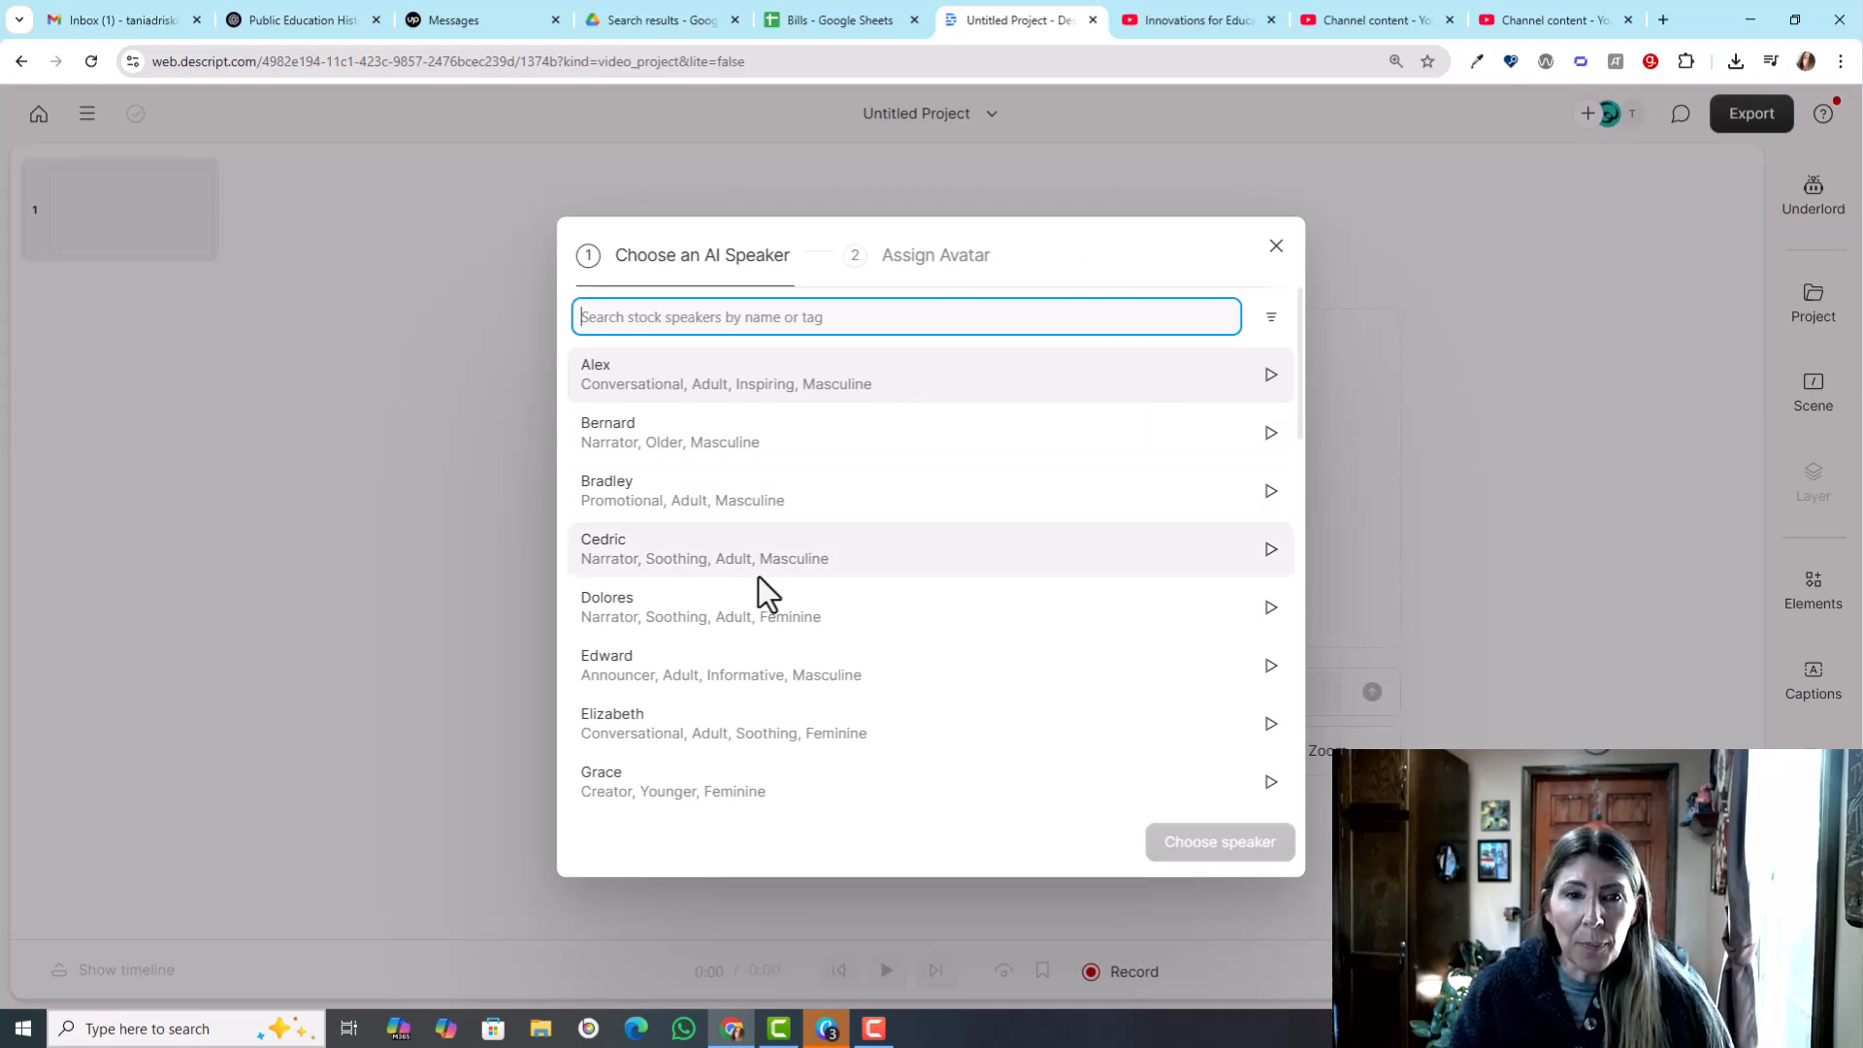
scroll(749, 622, "down", 10)
left_click(661, 535)
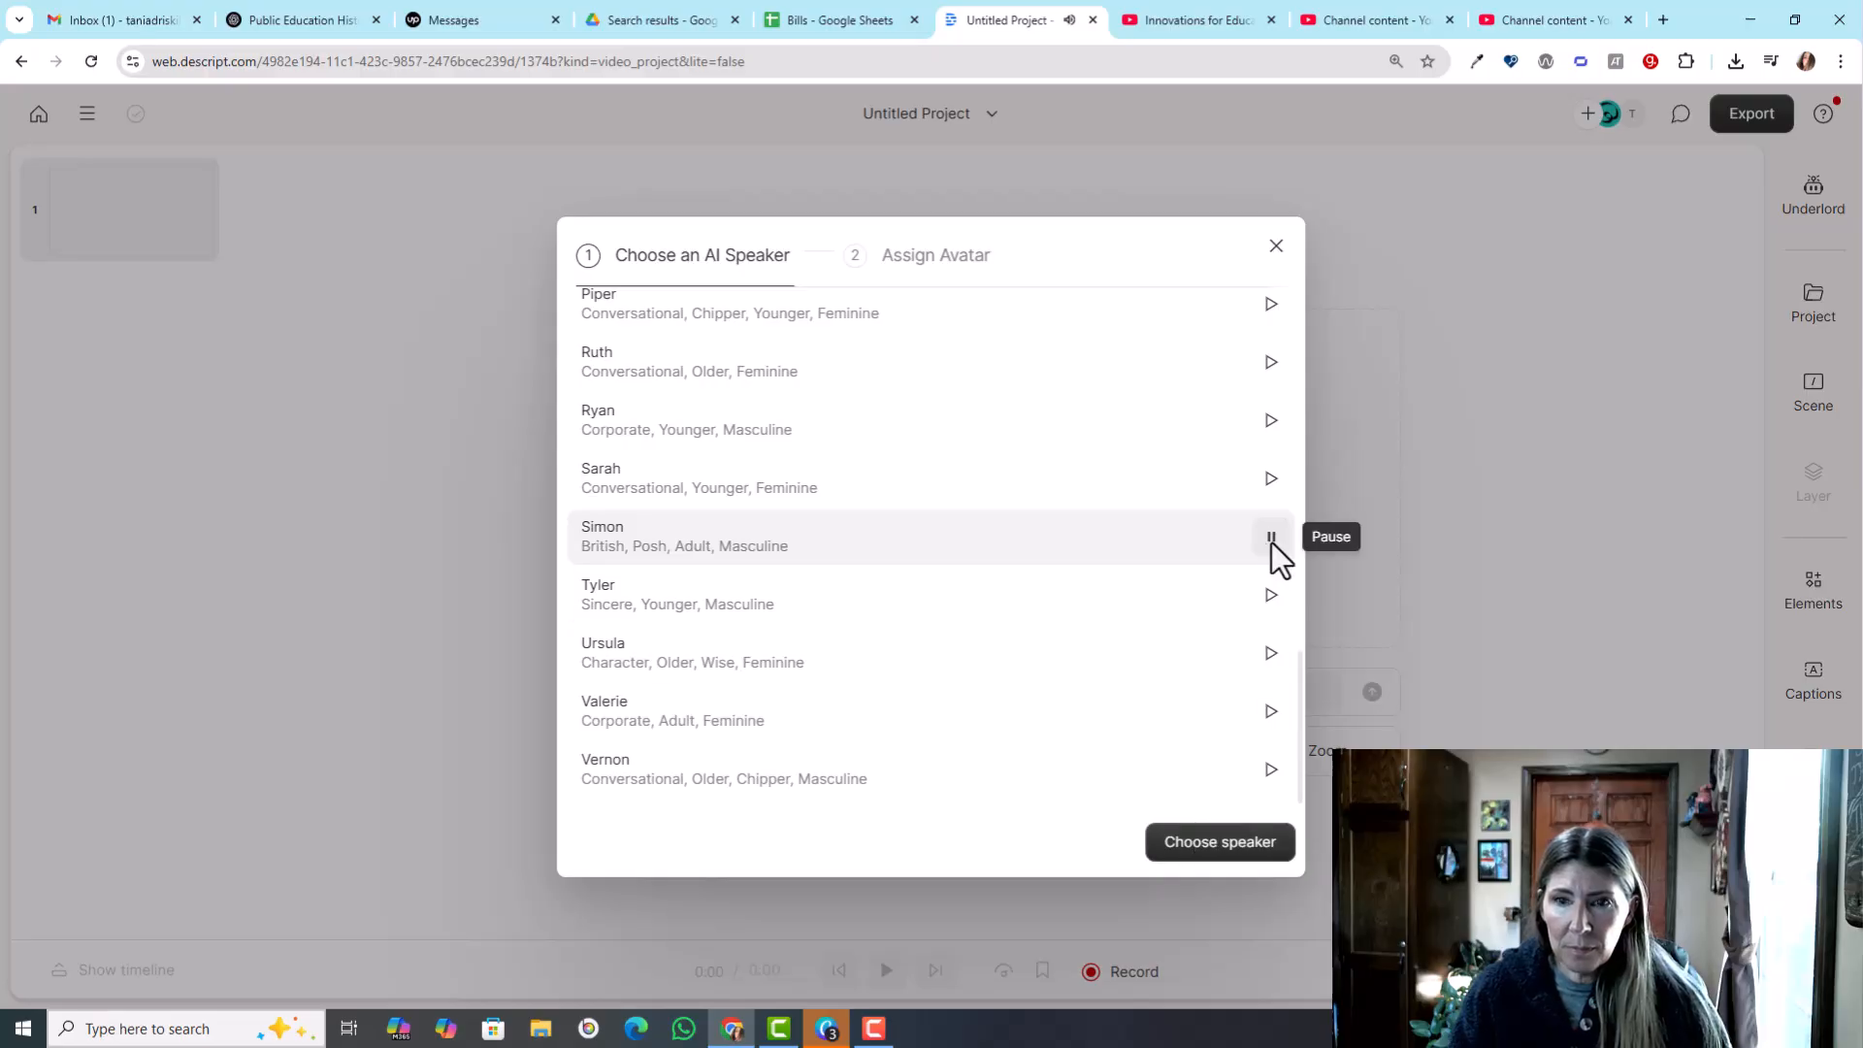
left_click(1271, 543)
left_click(1200, 843)
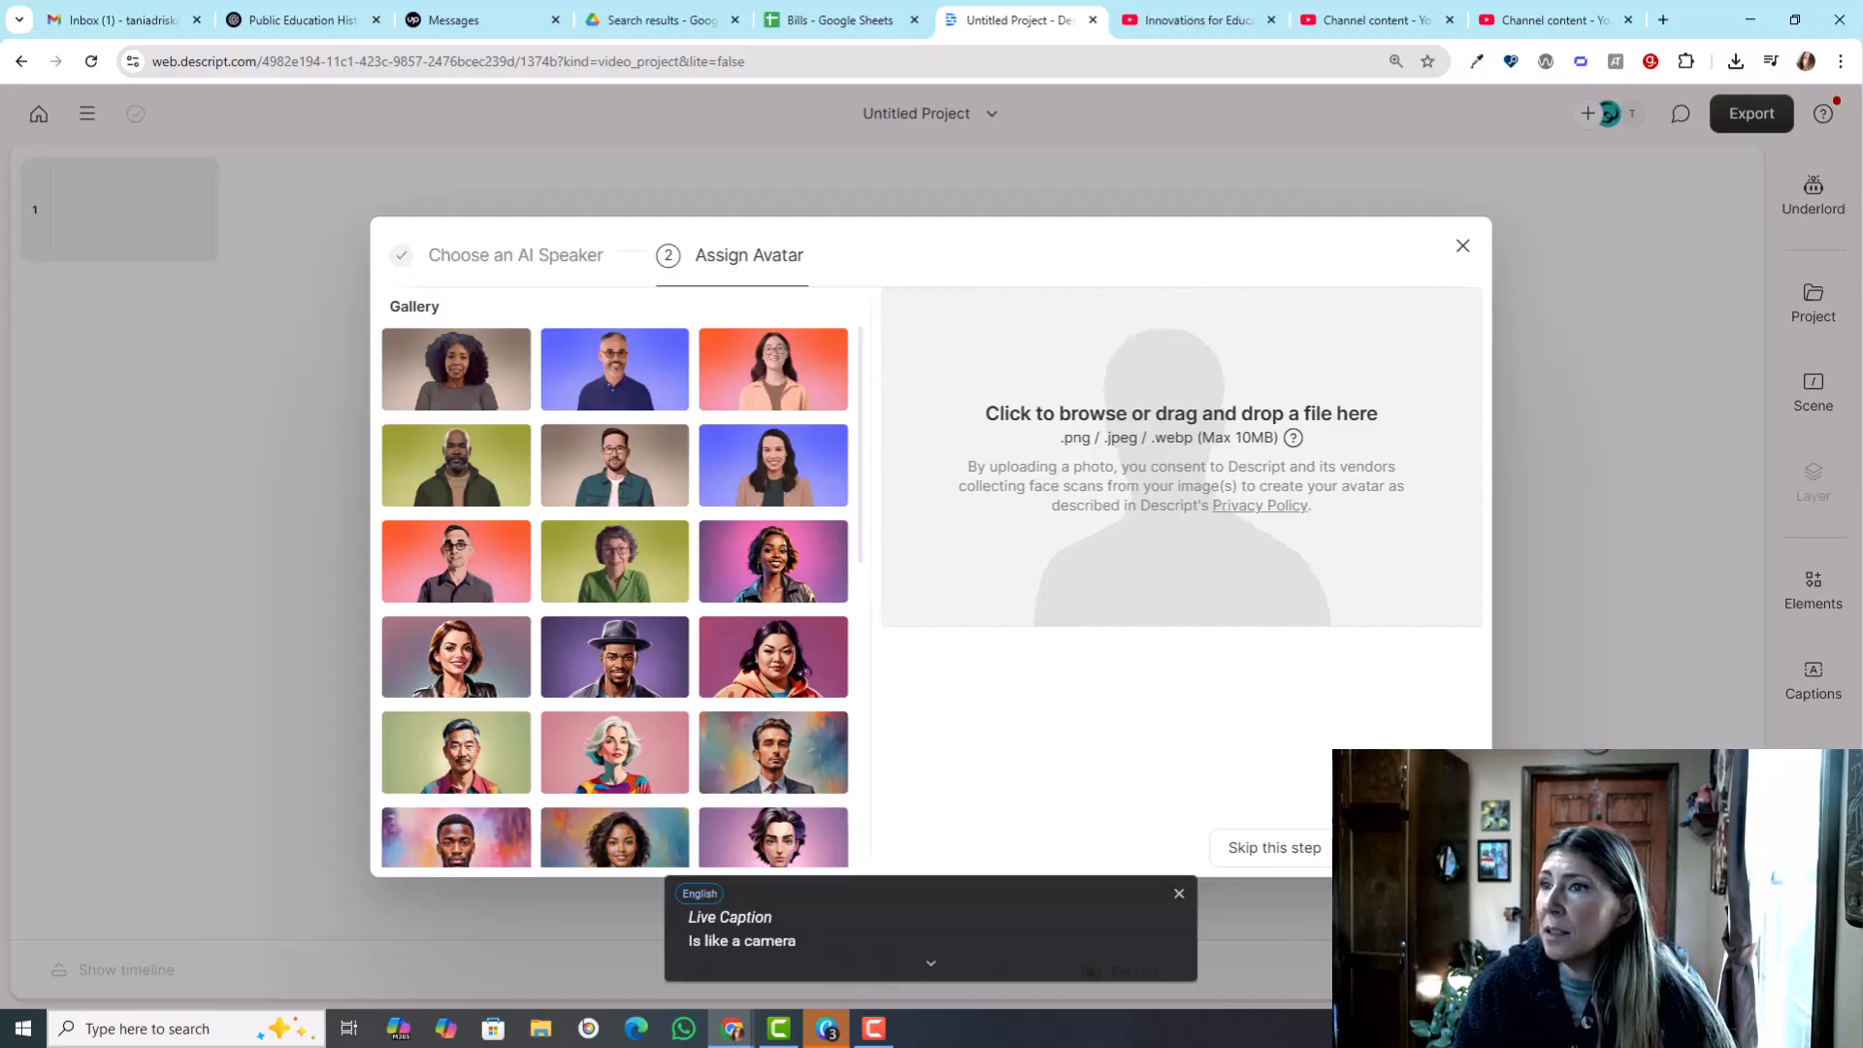
- Switch to the Canva design to view the portrait, feather headdress and monkey image pages, and return to Descript
left_click_drag(1849, 143, 220, 49)
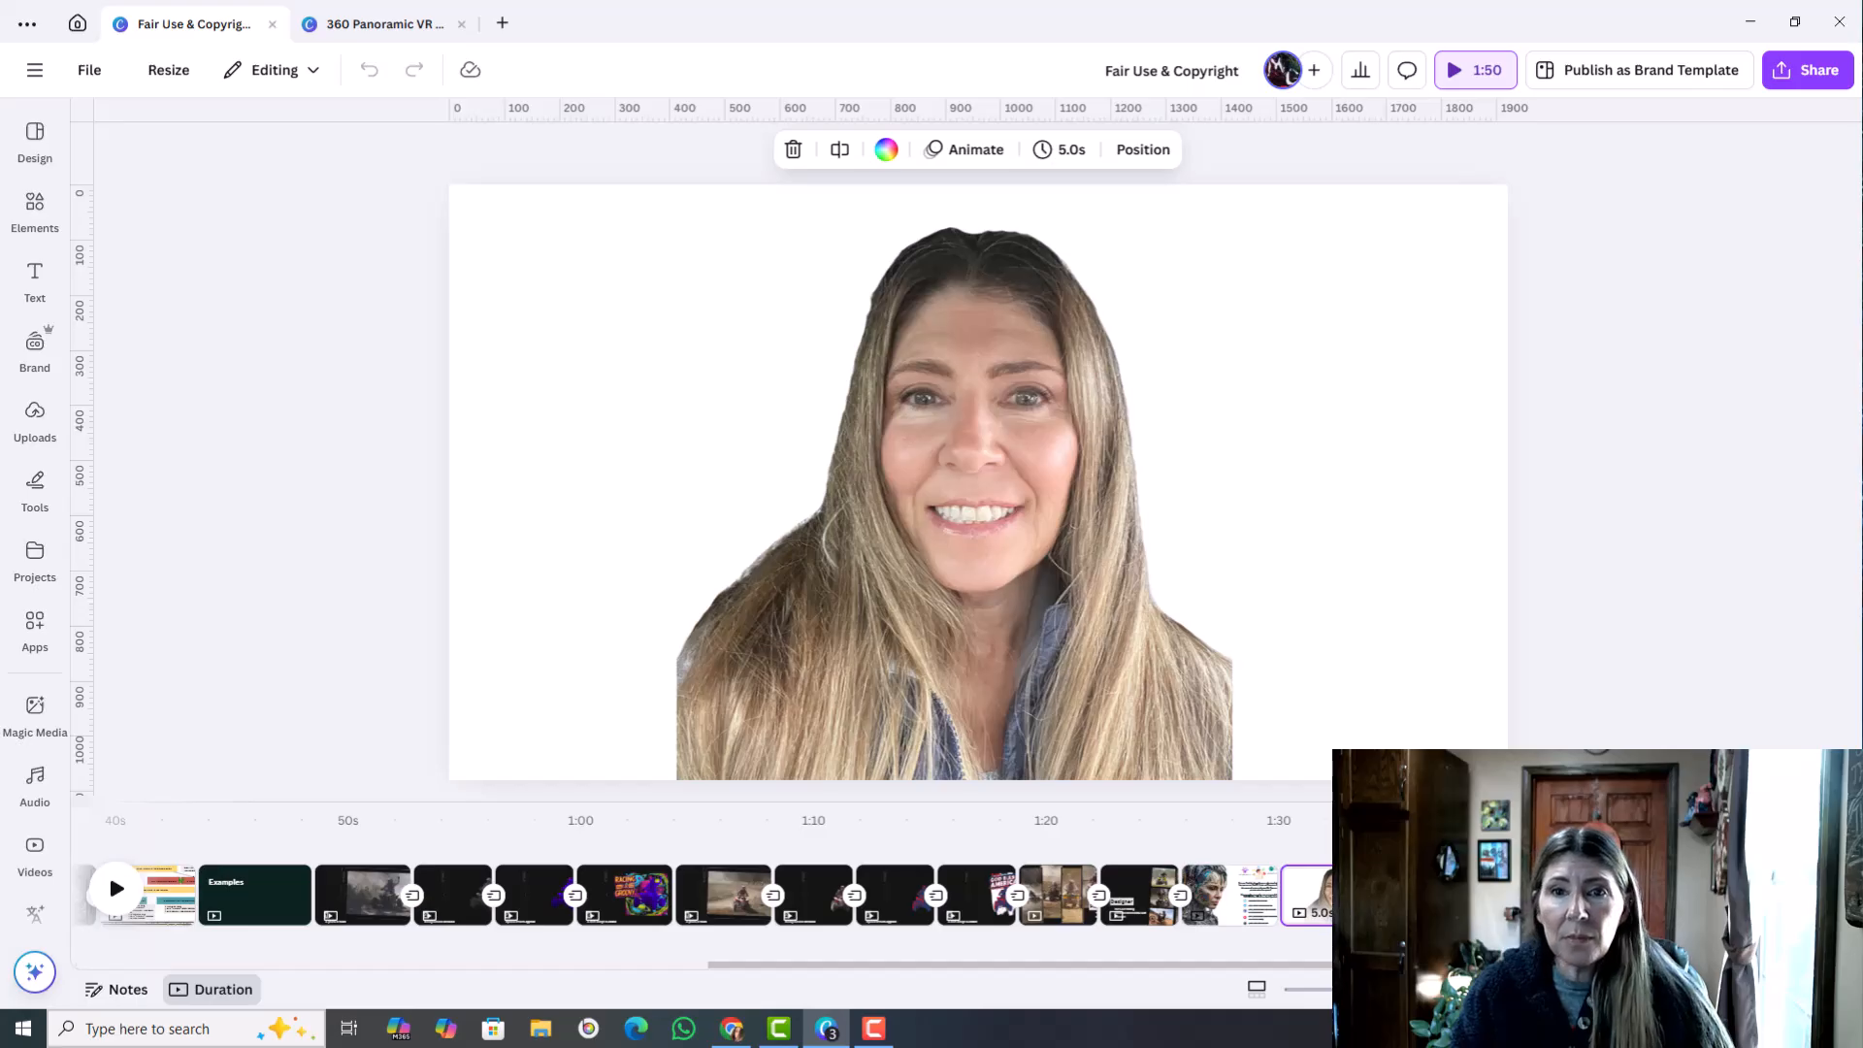
left_click(1454, 895)
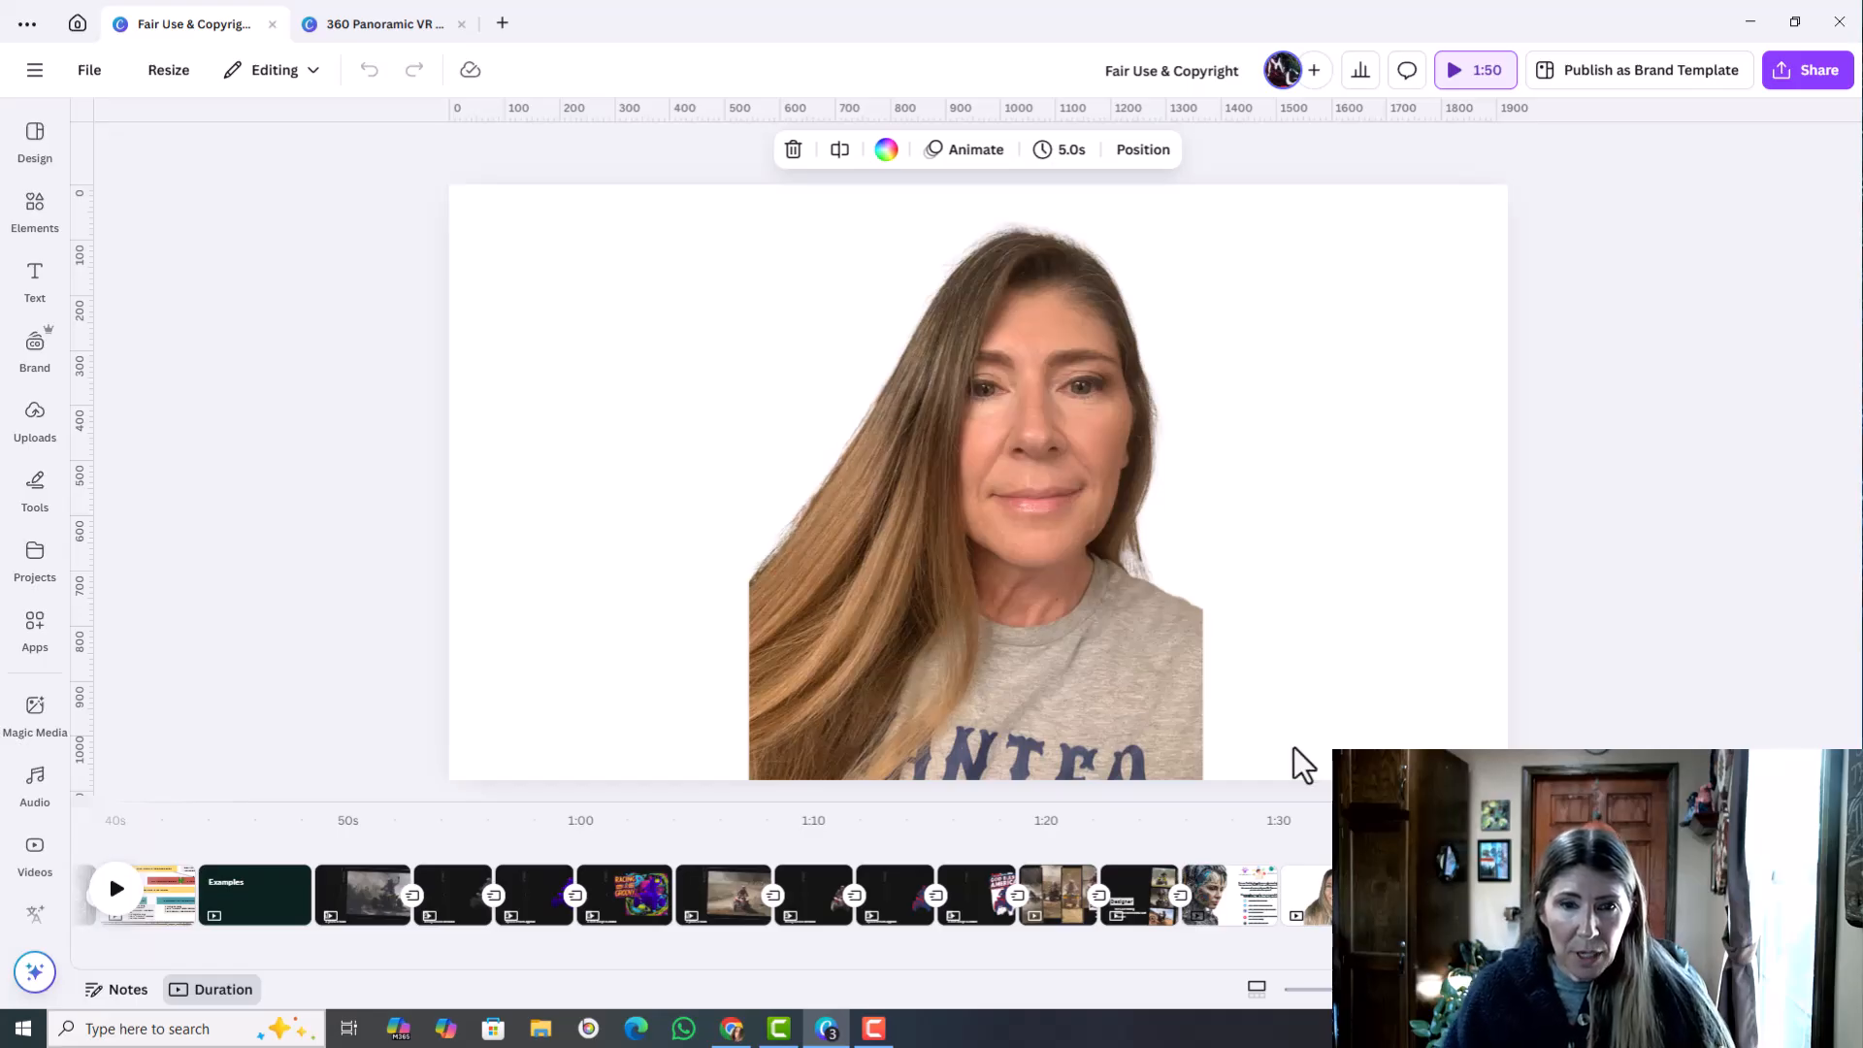
left_click(1564, 895)
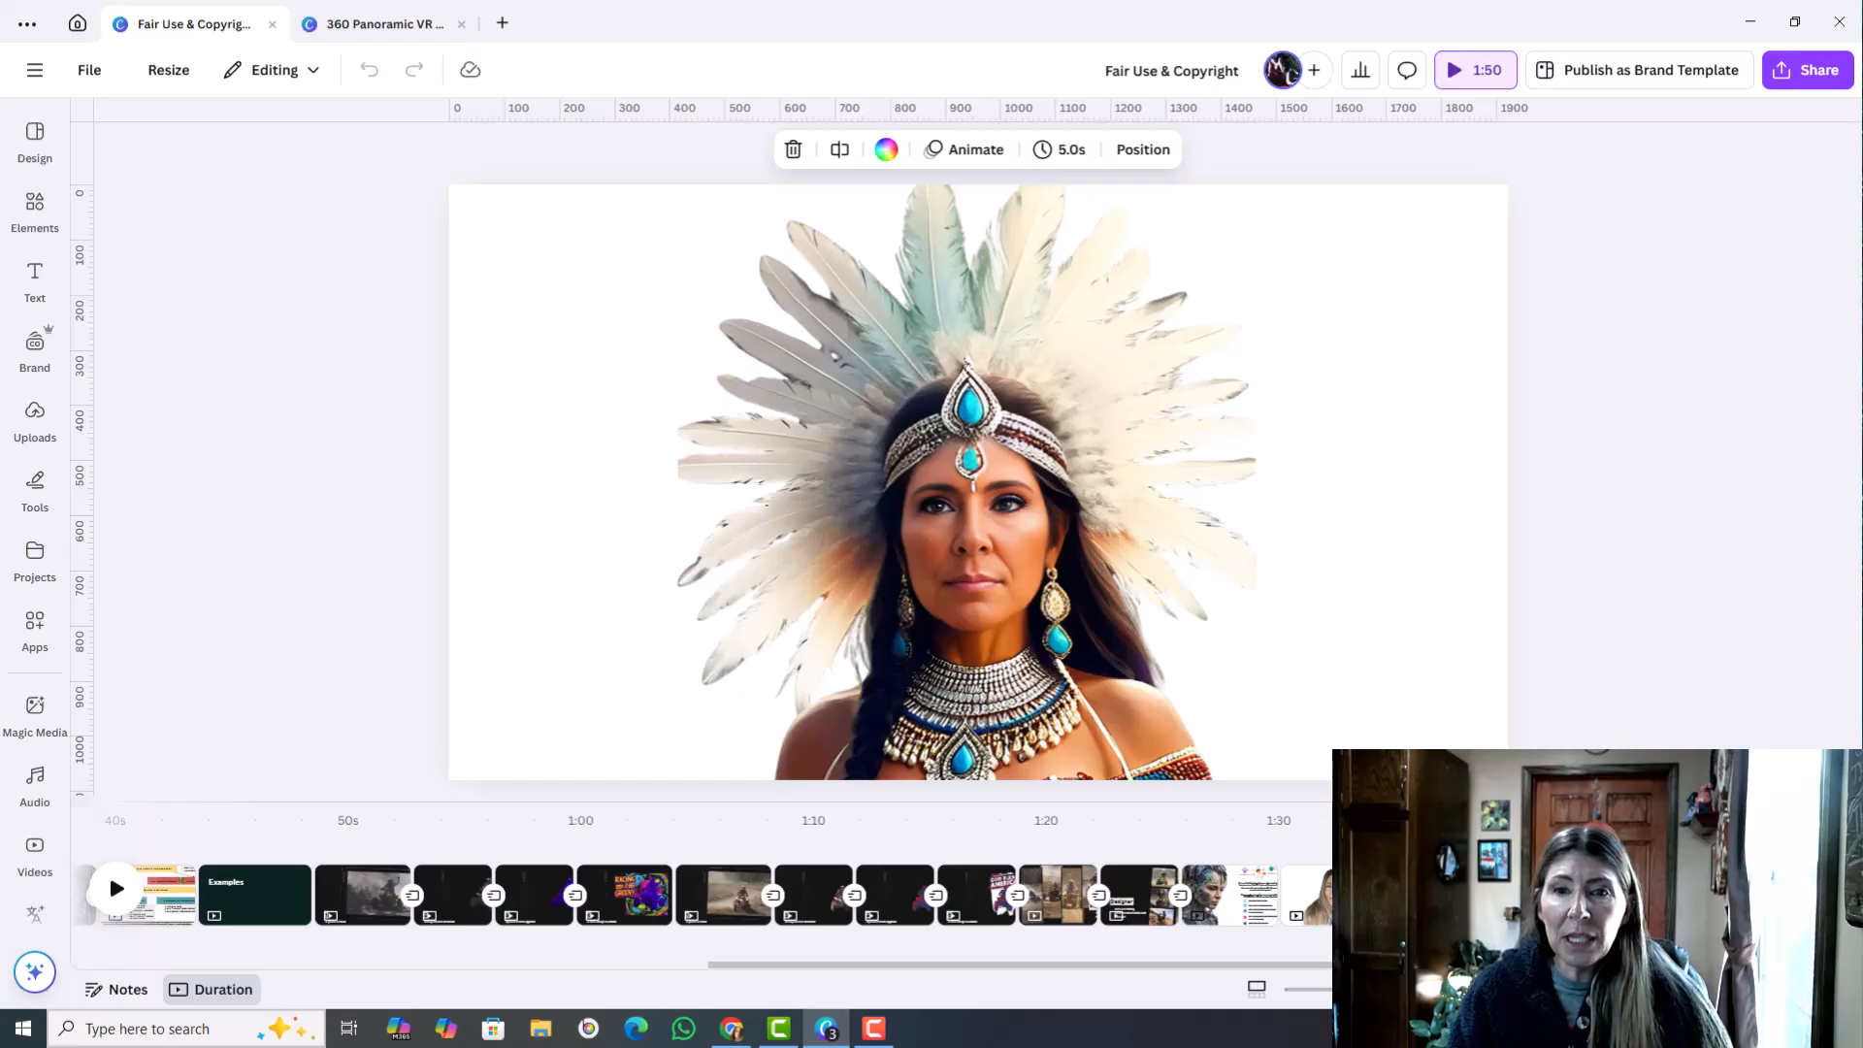
left_click(1573, 895)
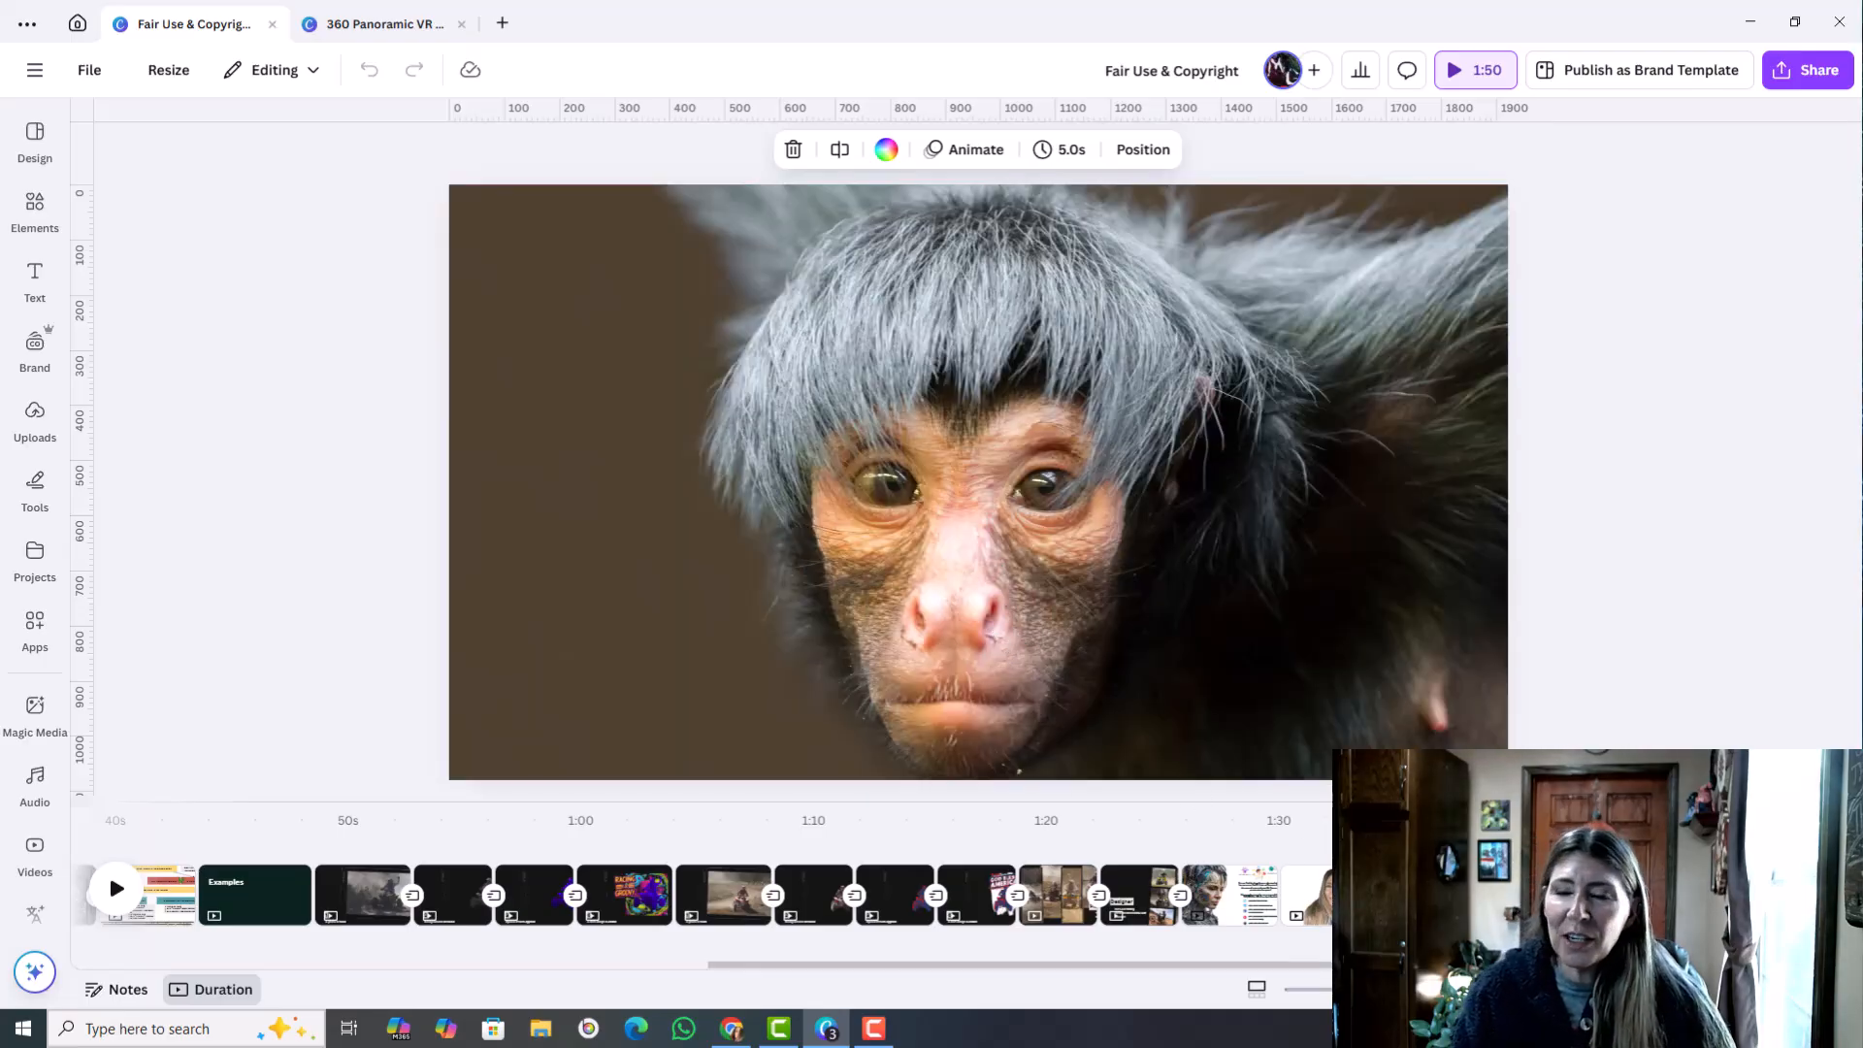
left_click(1456, 895)
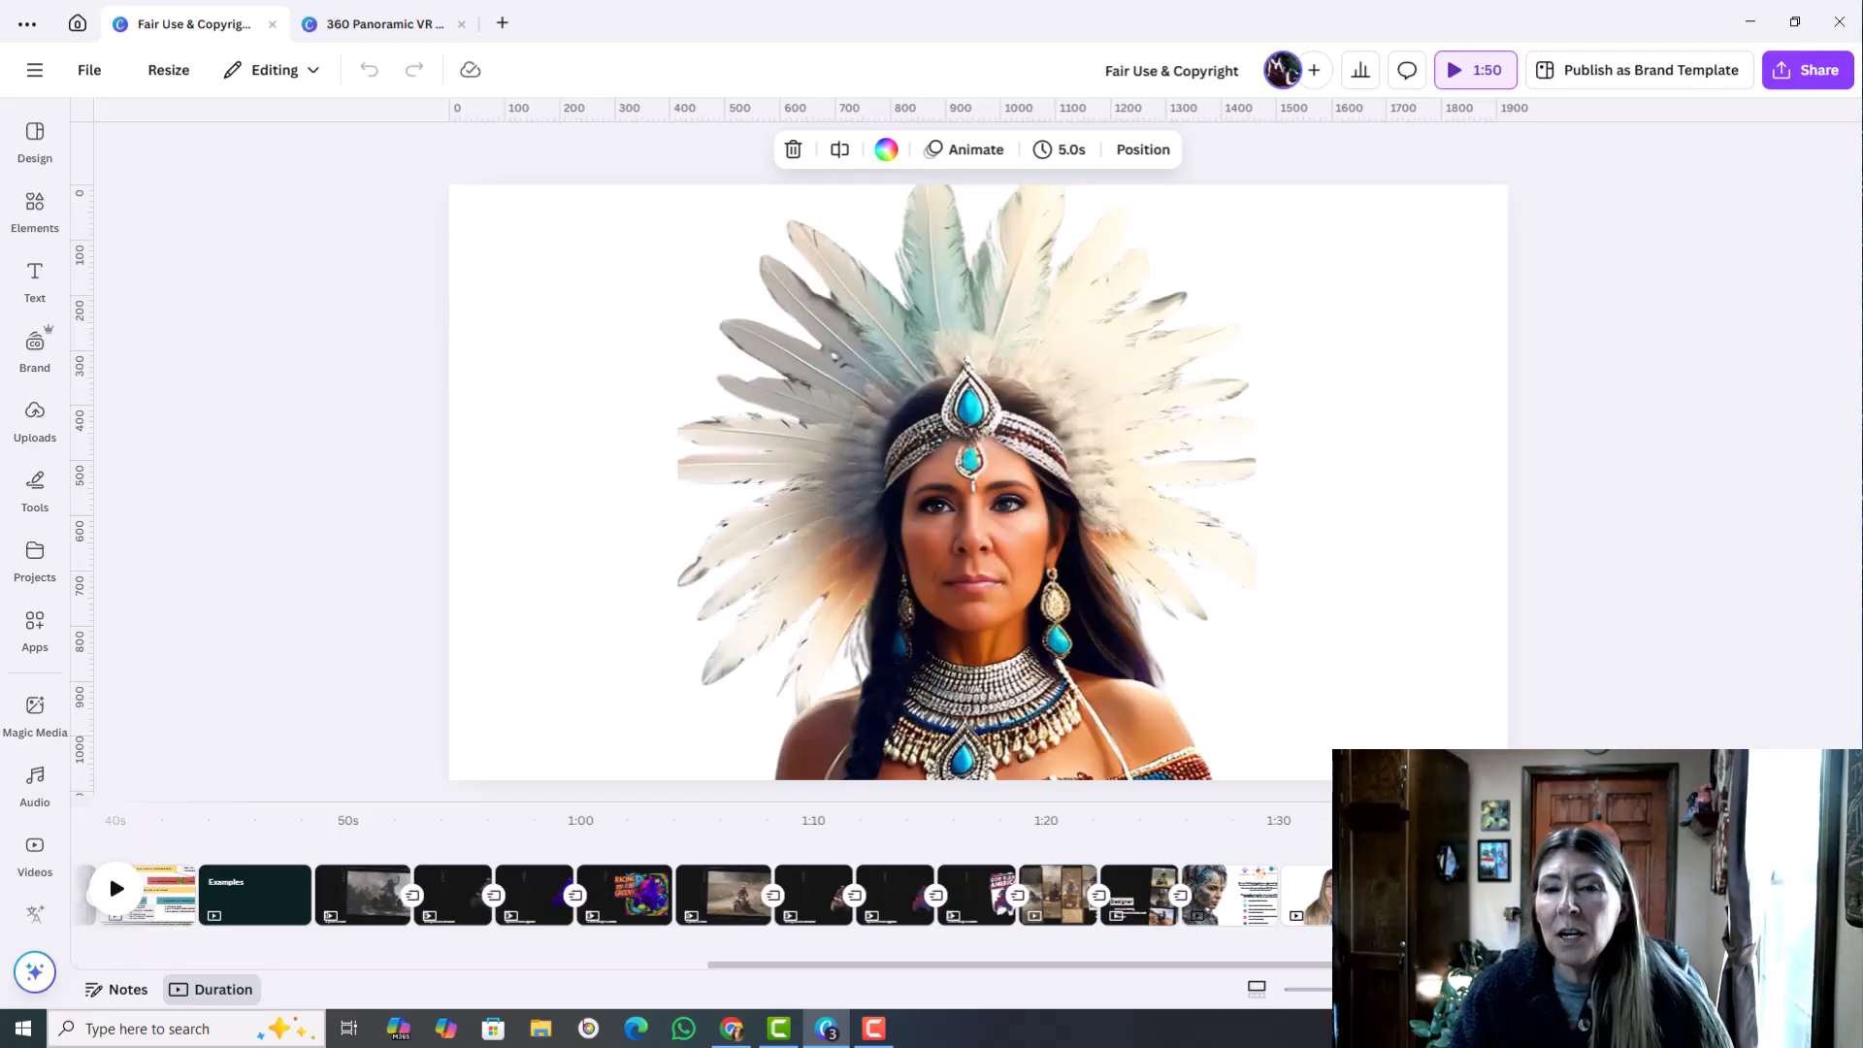
left_click(1749, 20)
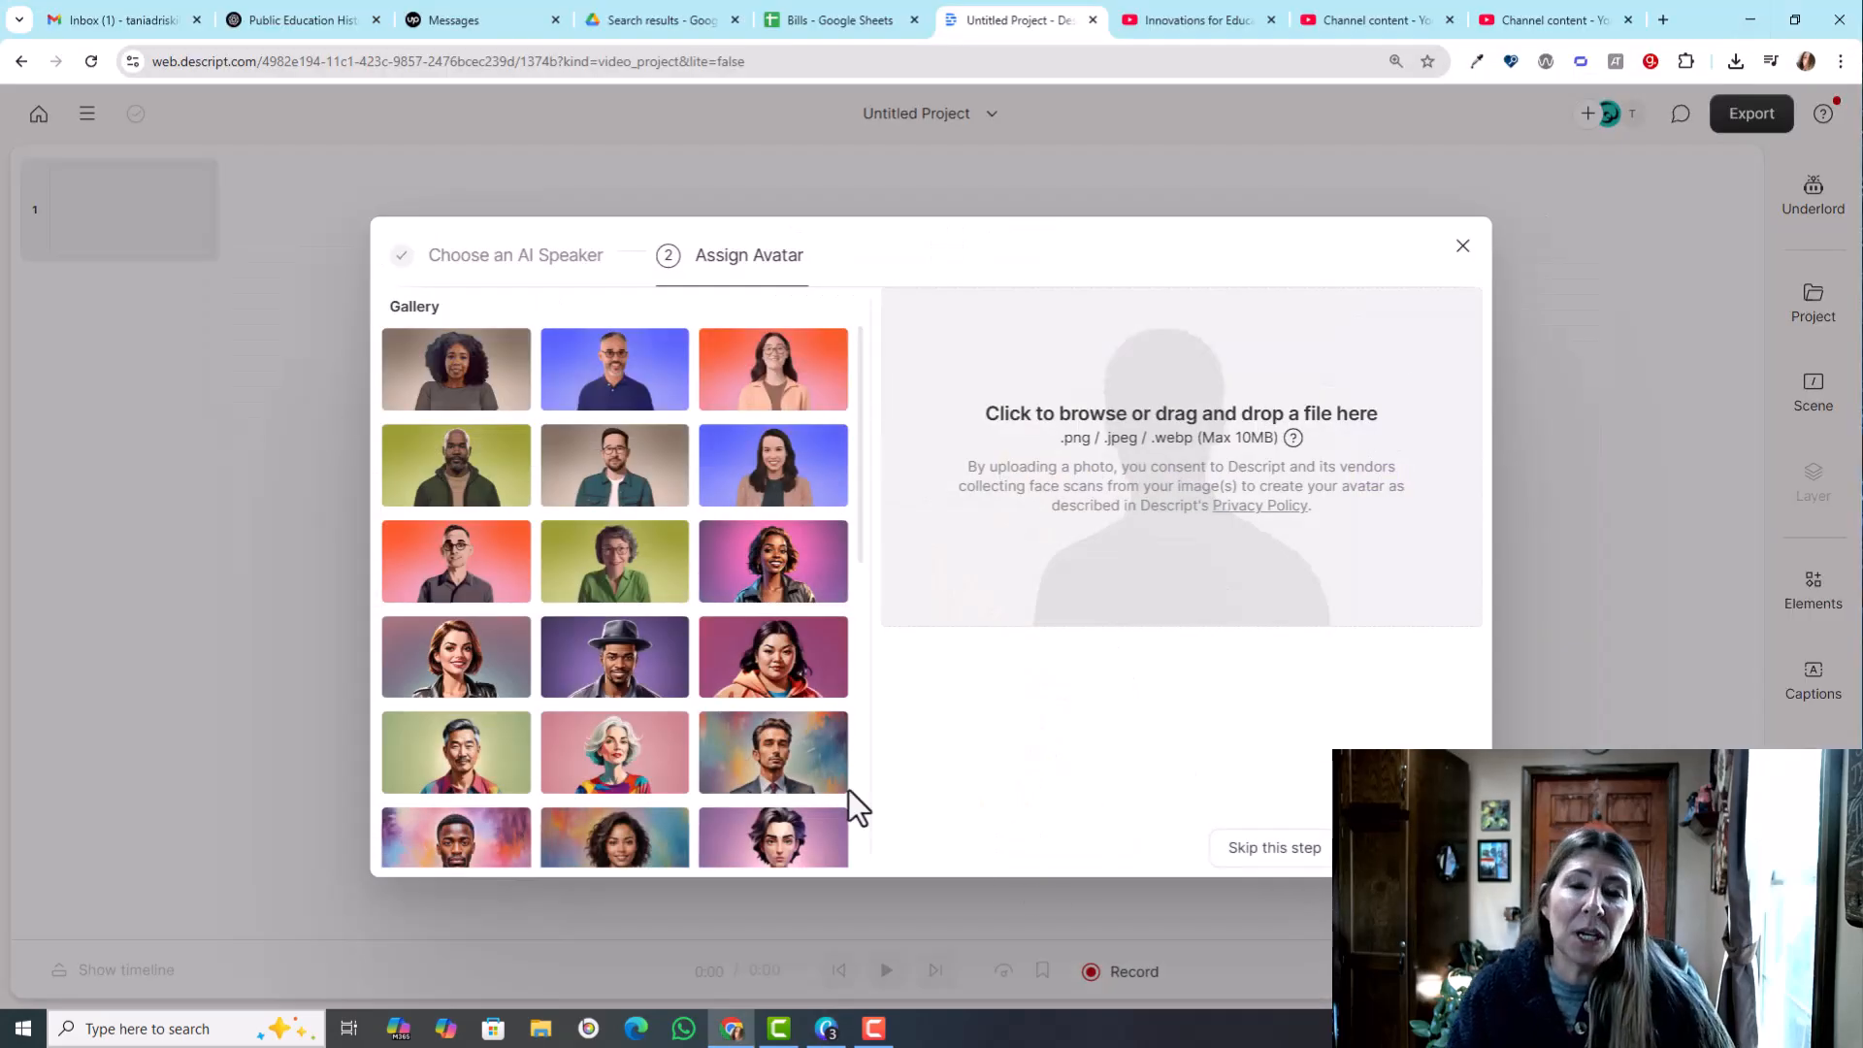
- Assign the cartoon-style man with the mustache and dark jacket, near the end of the gallery, as the speaker's avatar
left_click_drag(860, 474, 854, 836)
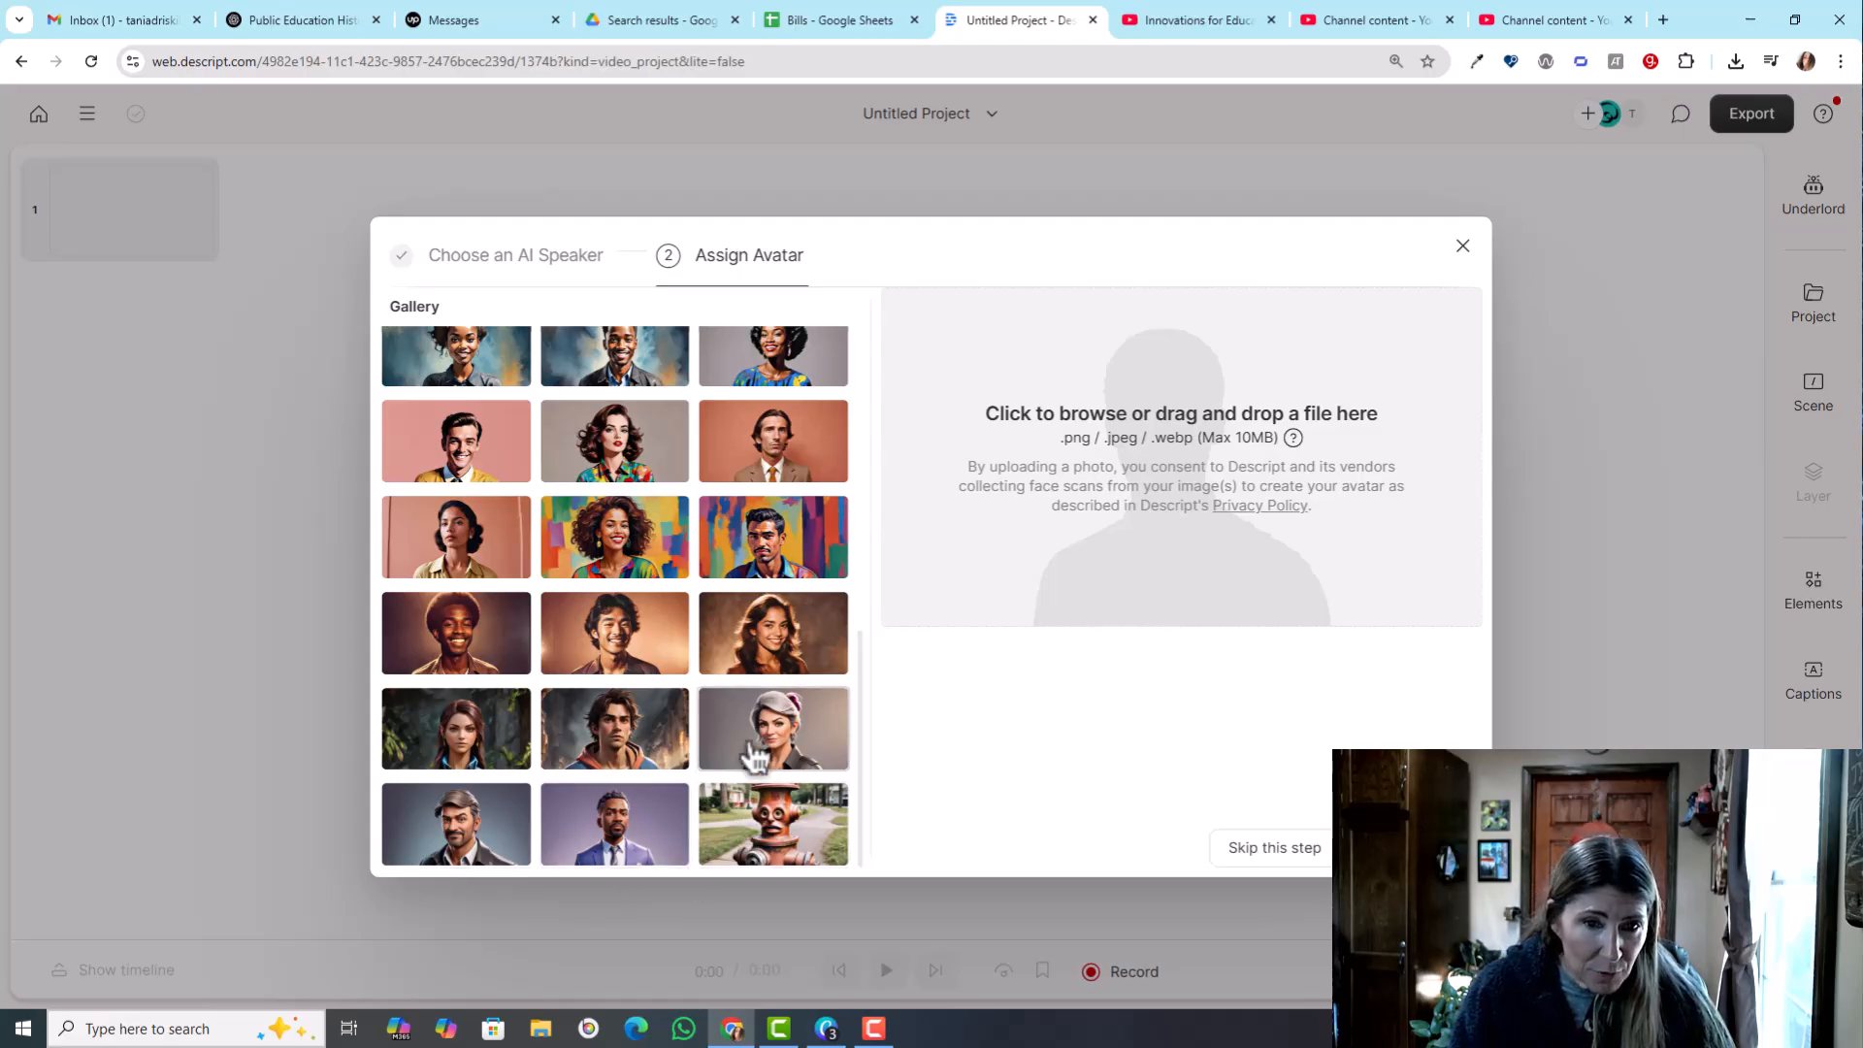
left_click(427, 815)
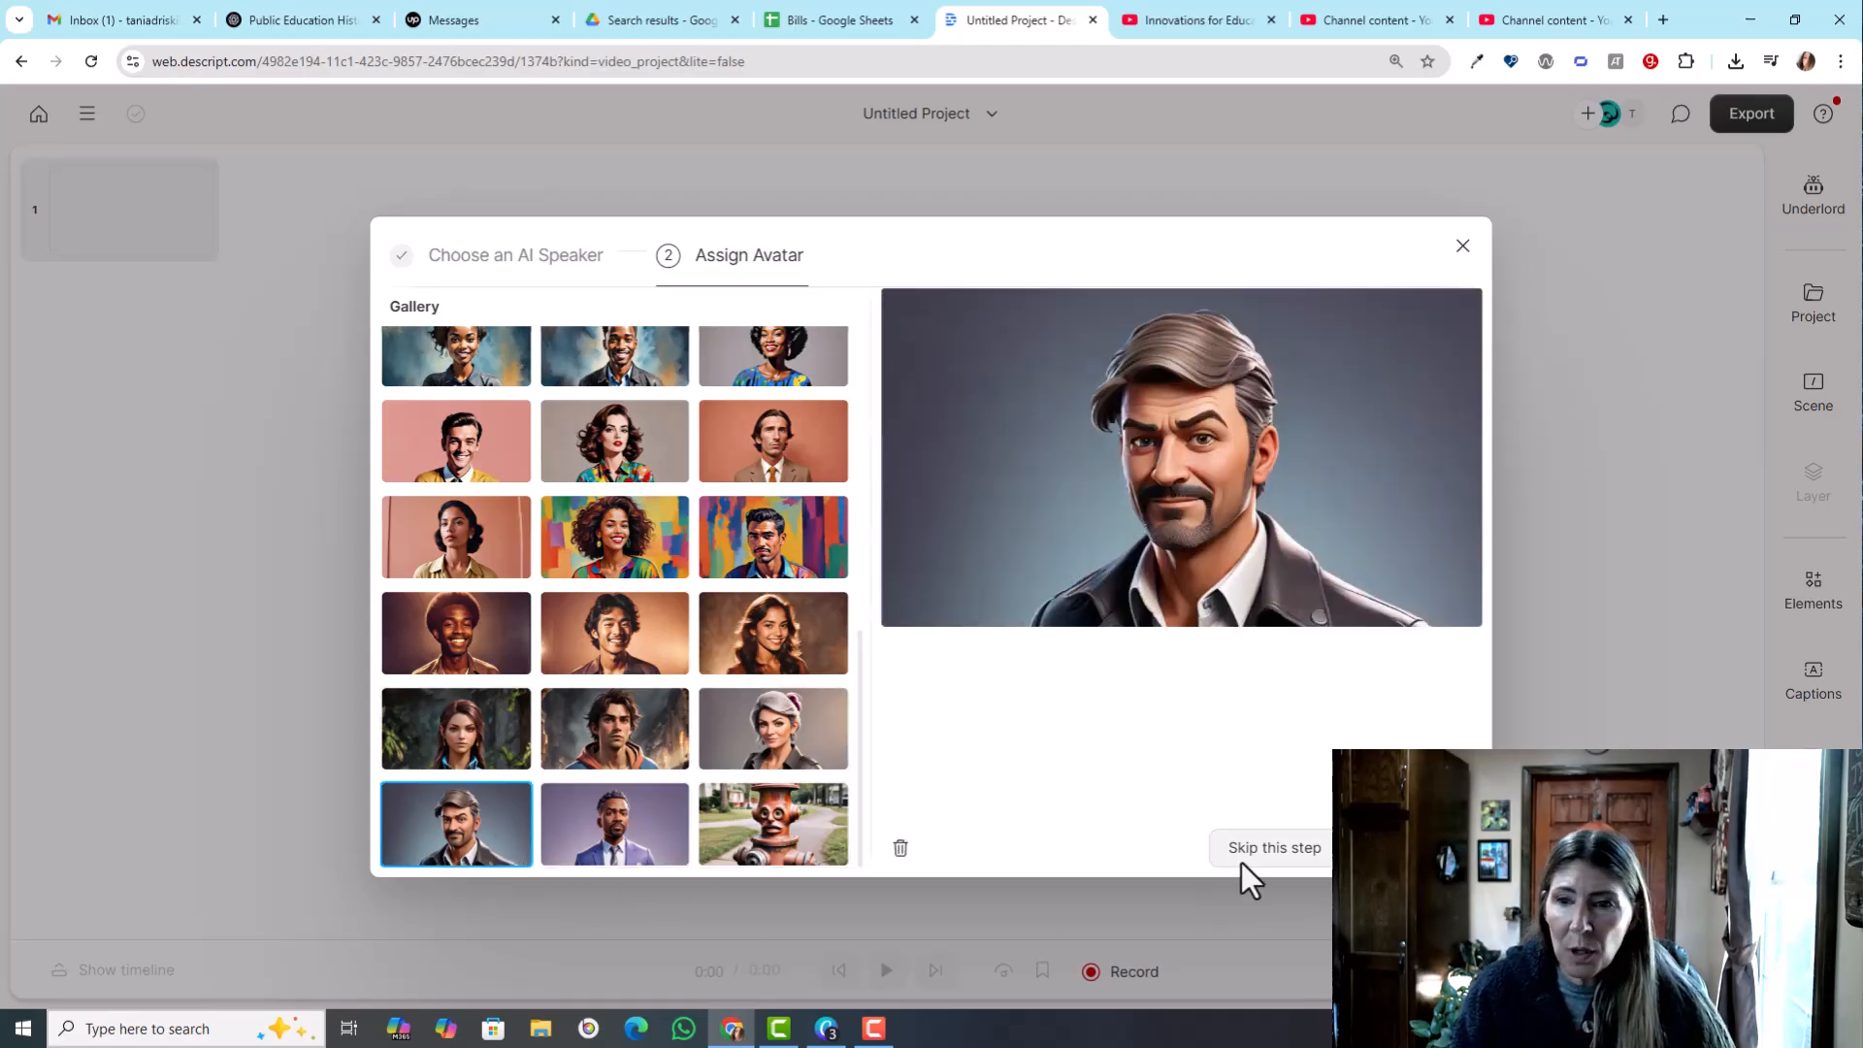
left_click(1411, 849)
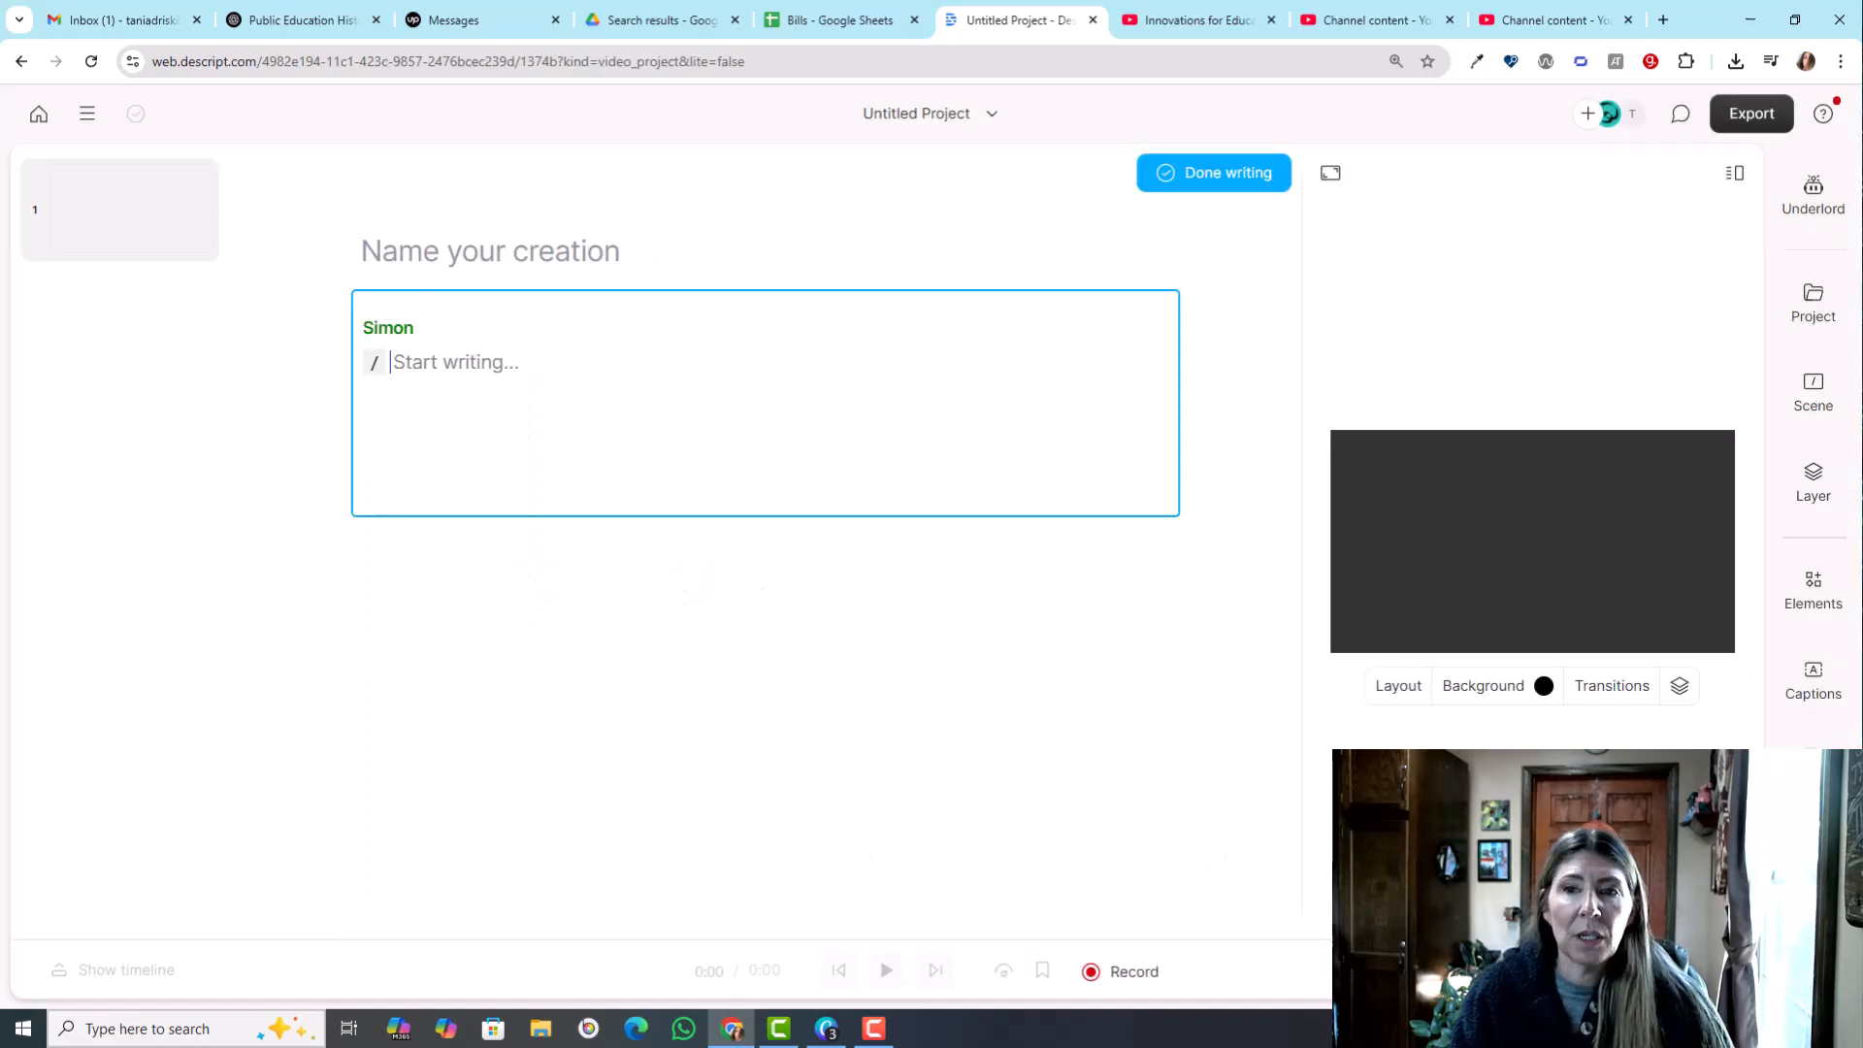
- Name the creation "My Practice" and write Simon's script: "This is a guy avatar. He is good looking and cartoon like, but he will look very real."
left_click(476, 251)
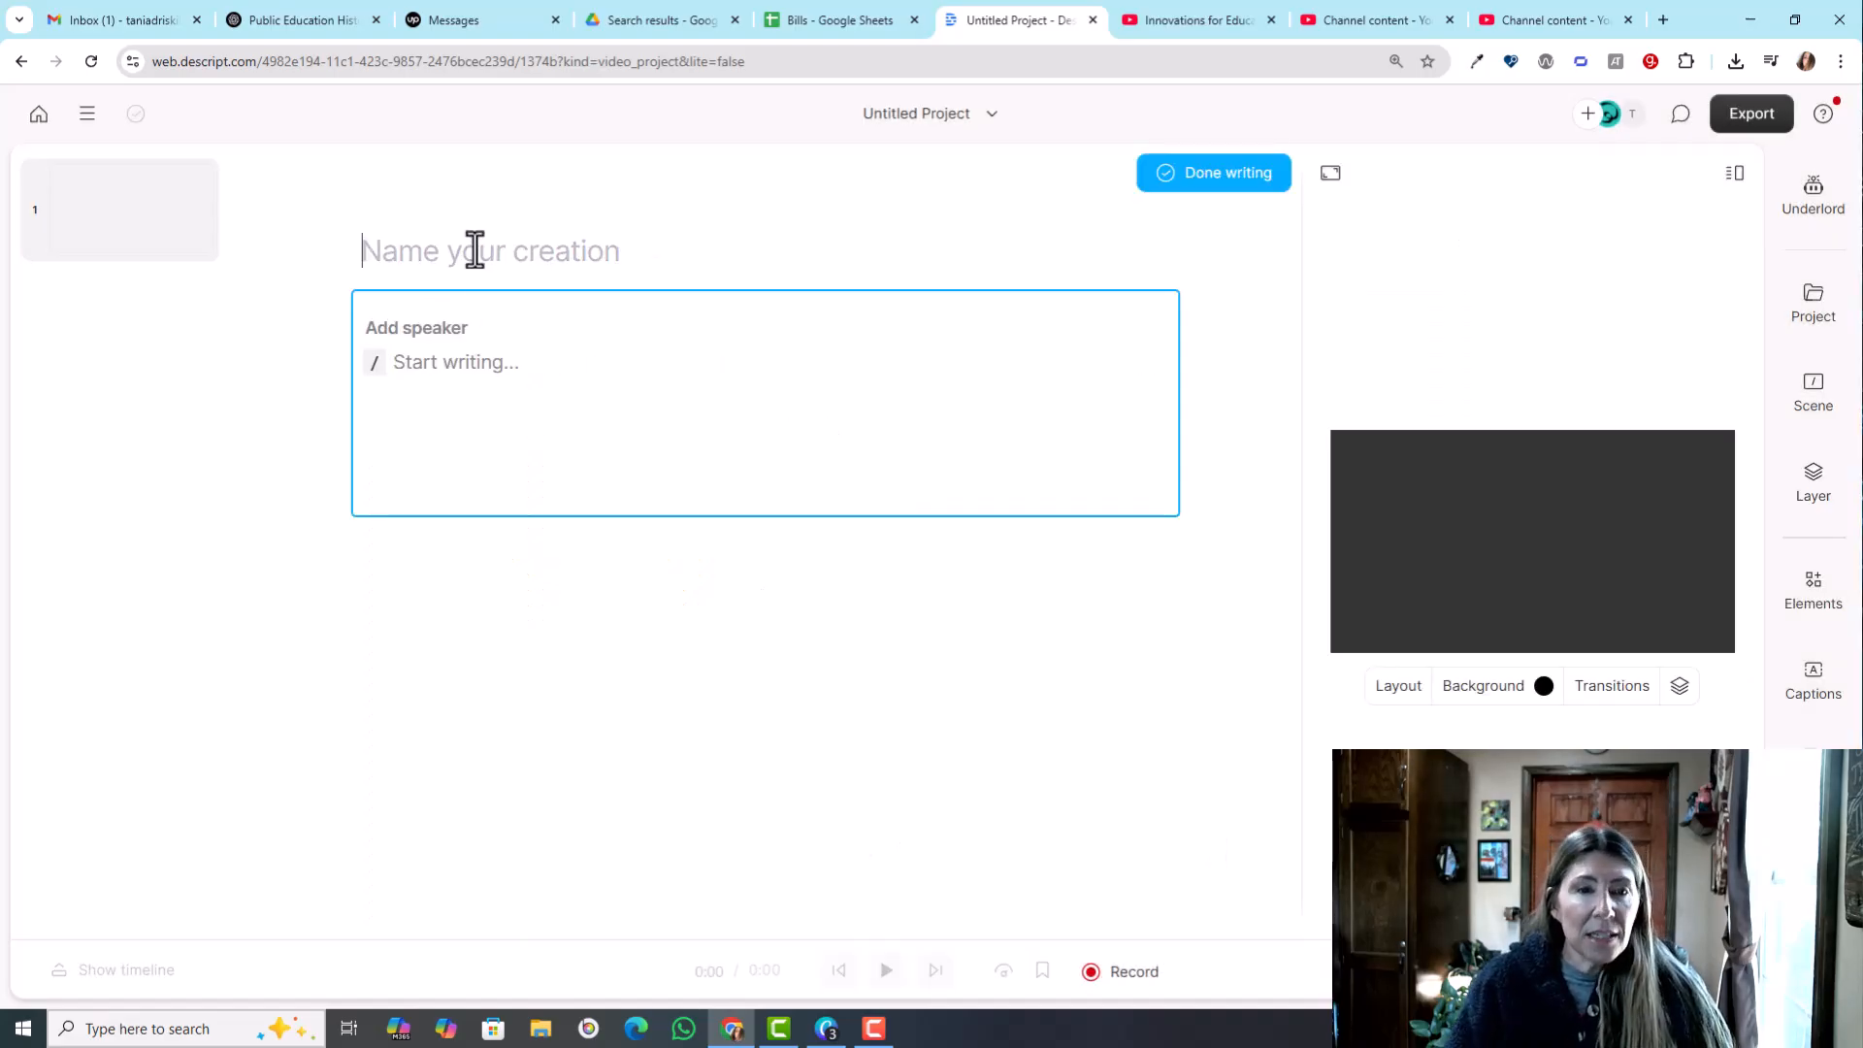
type("My Practice")
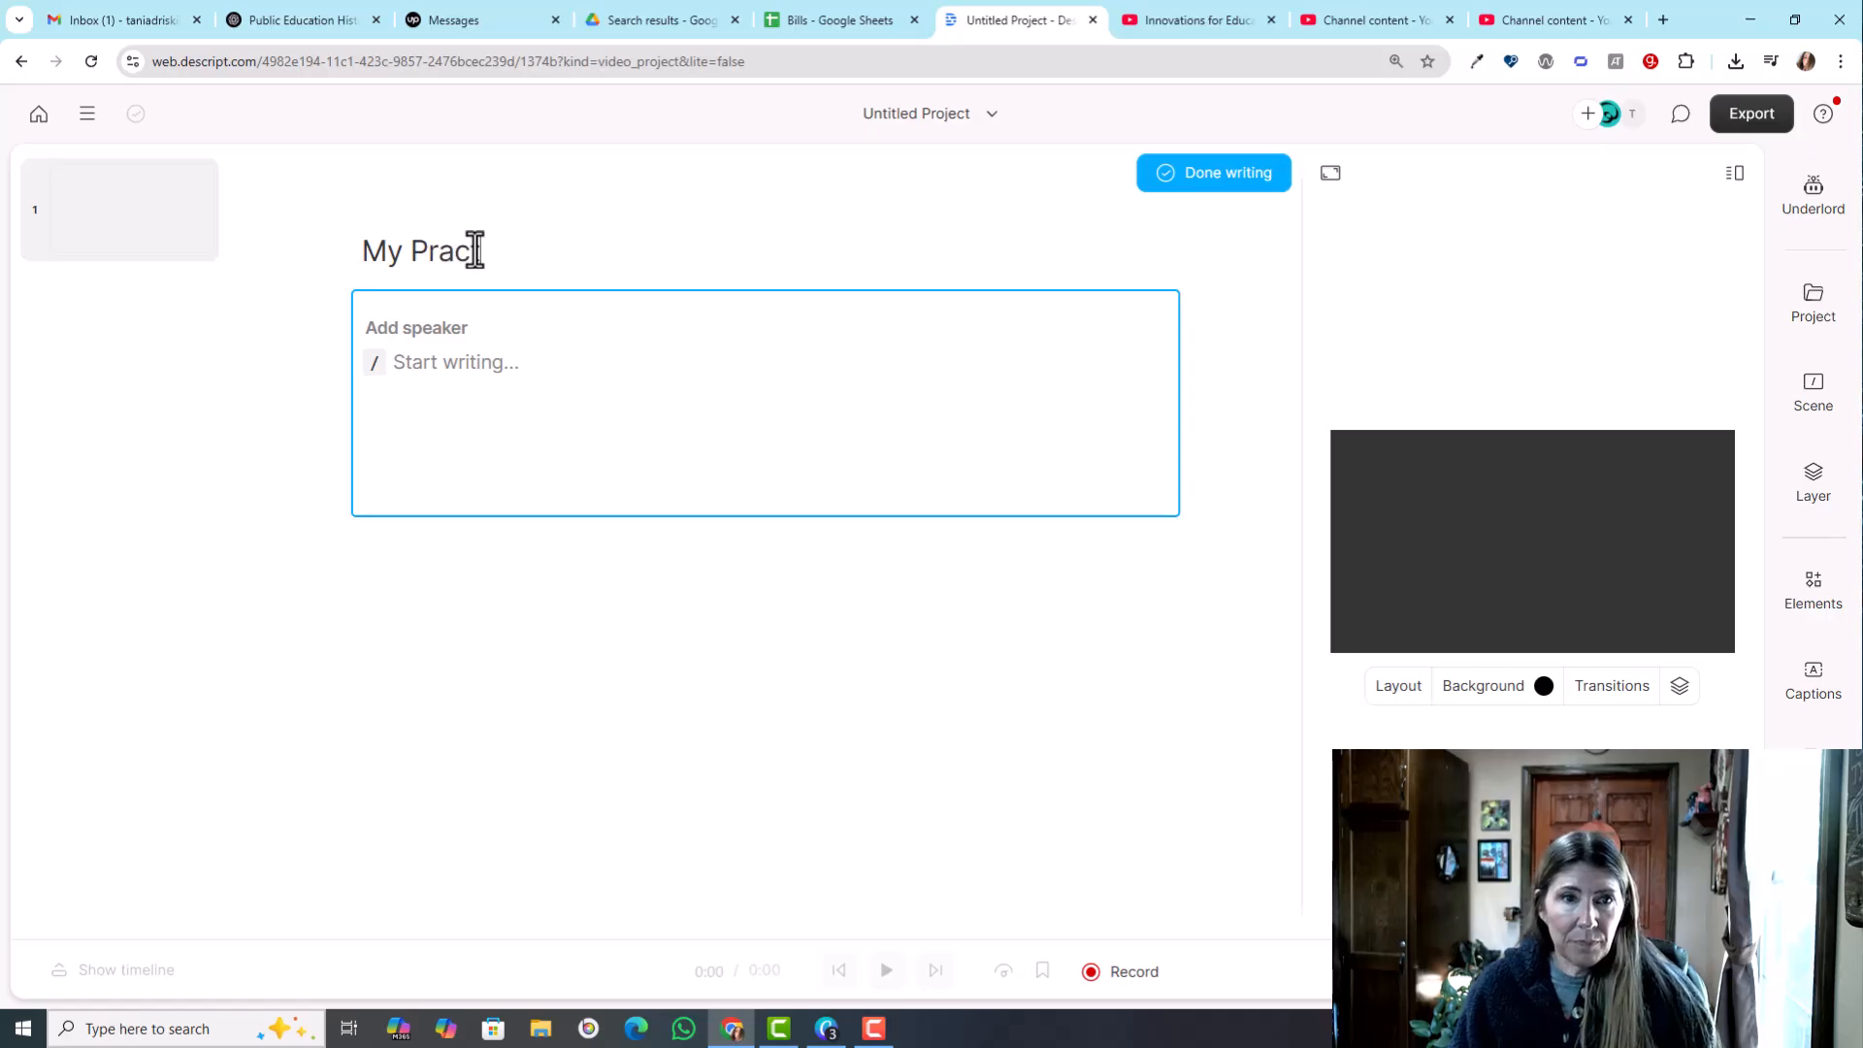
left_click(476, 354)
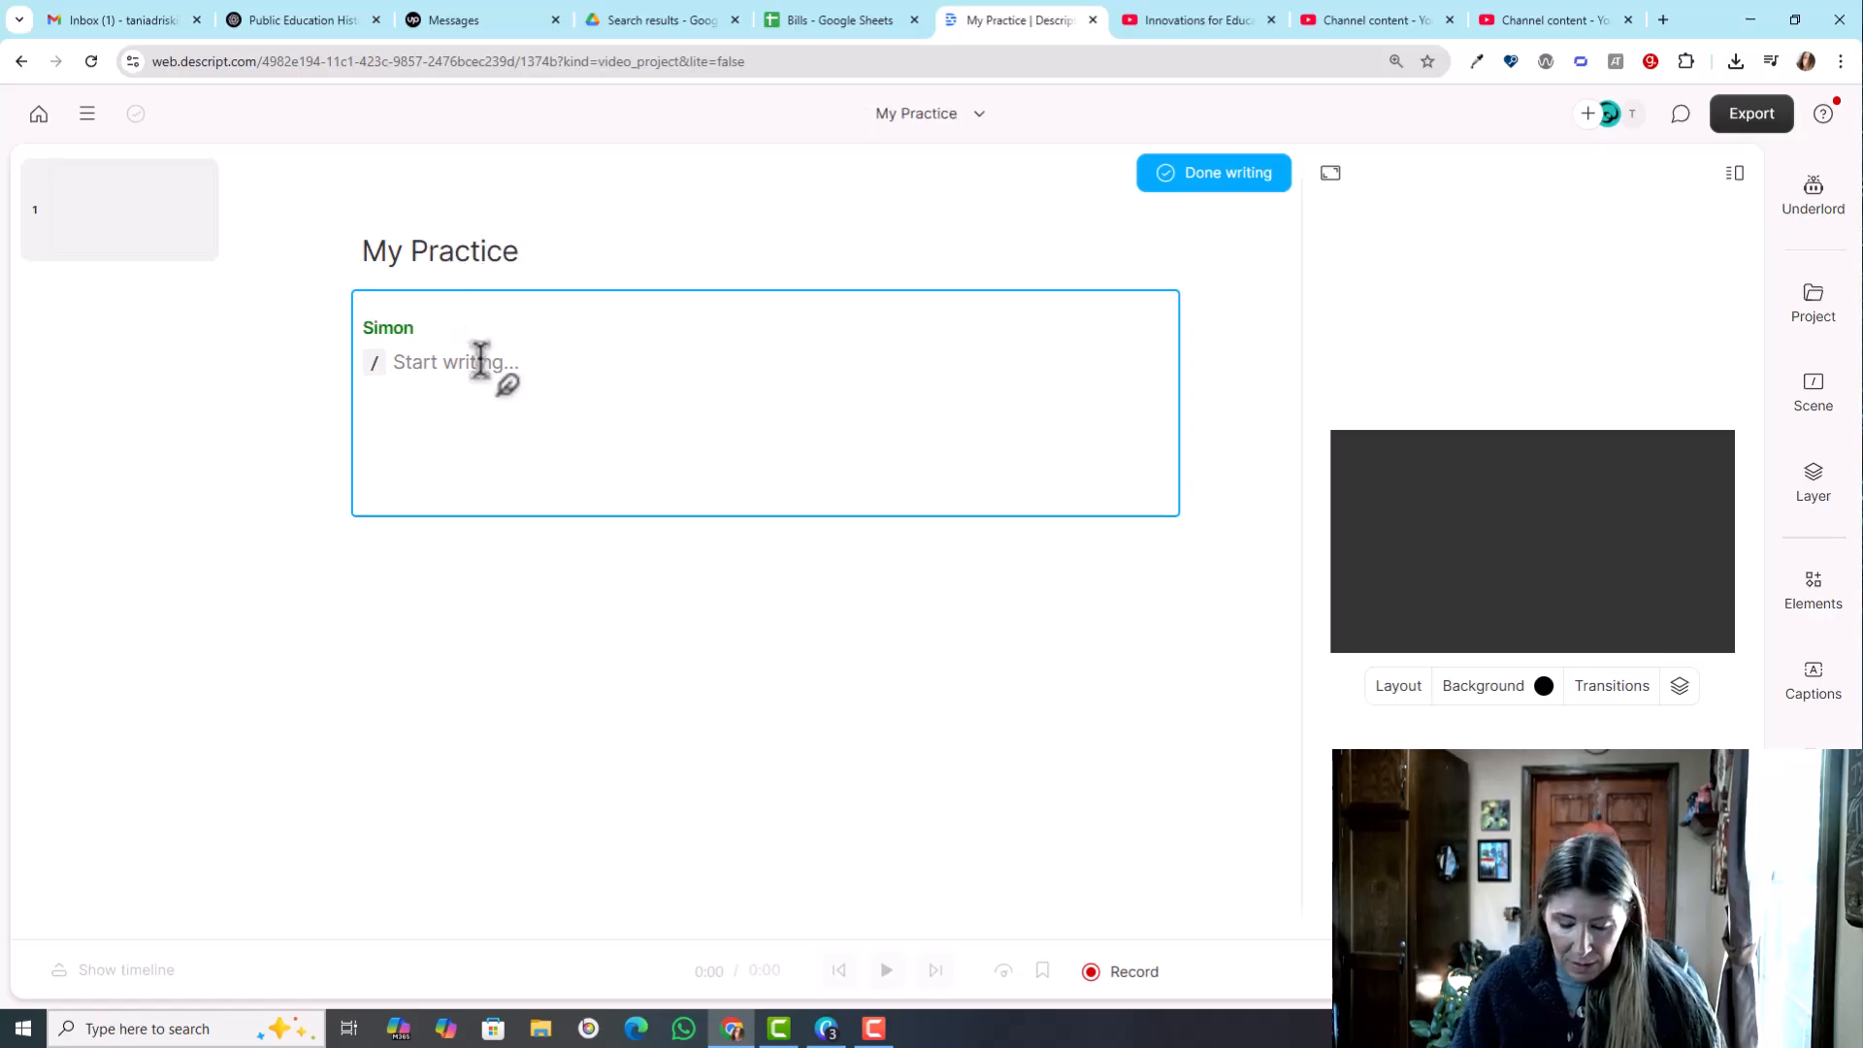
type("This is a guy av")
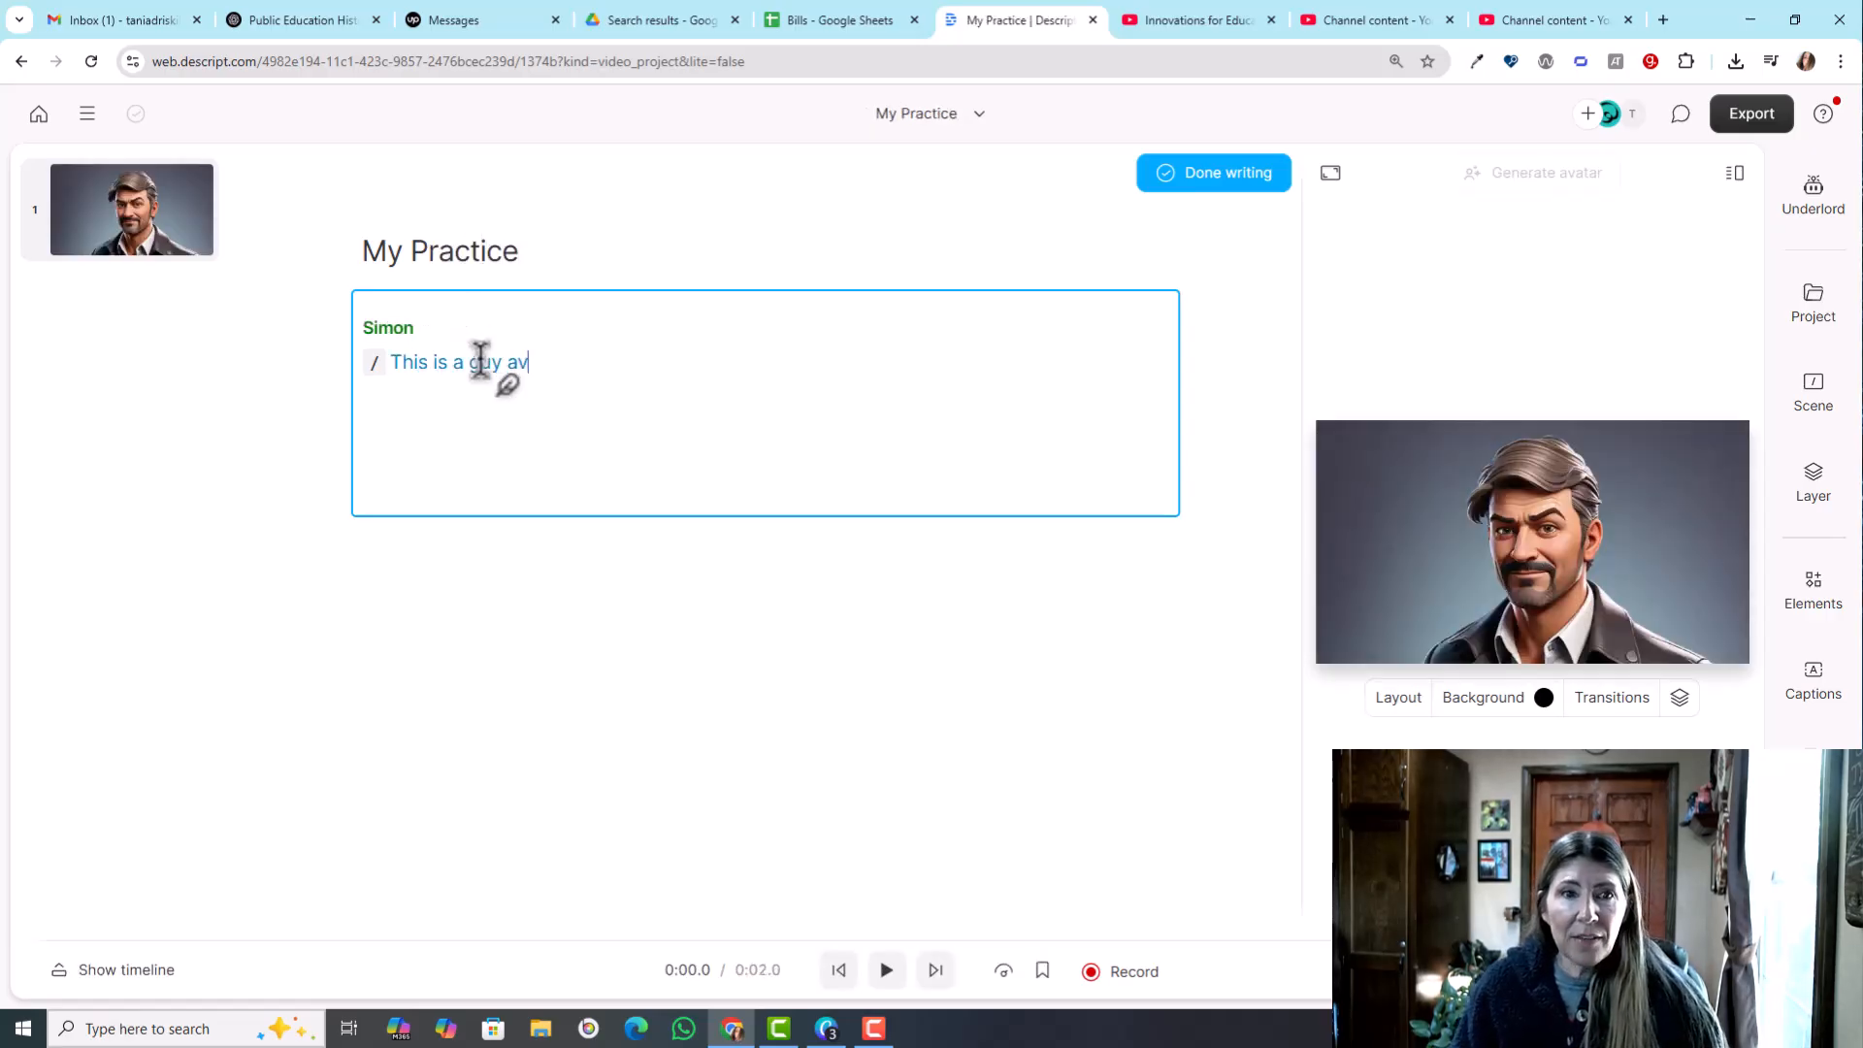
type("atar. He is ")
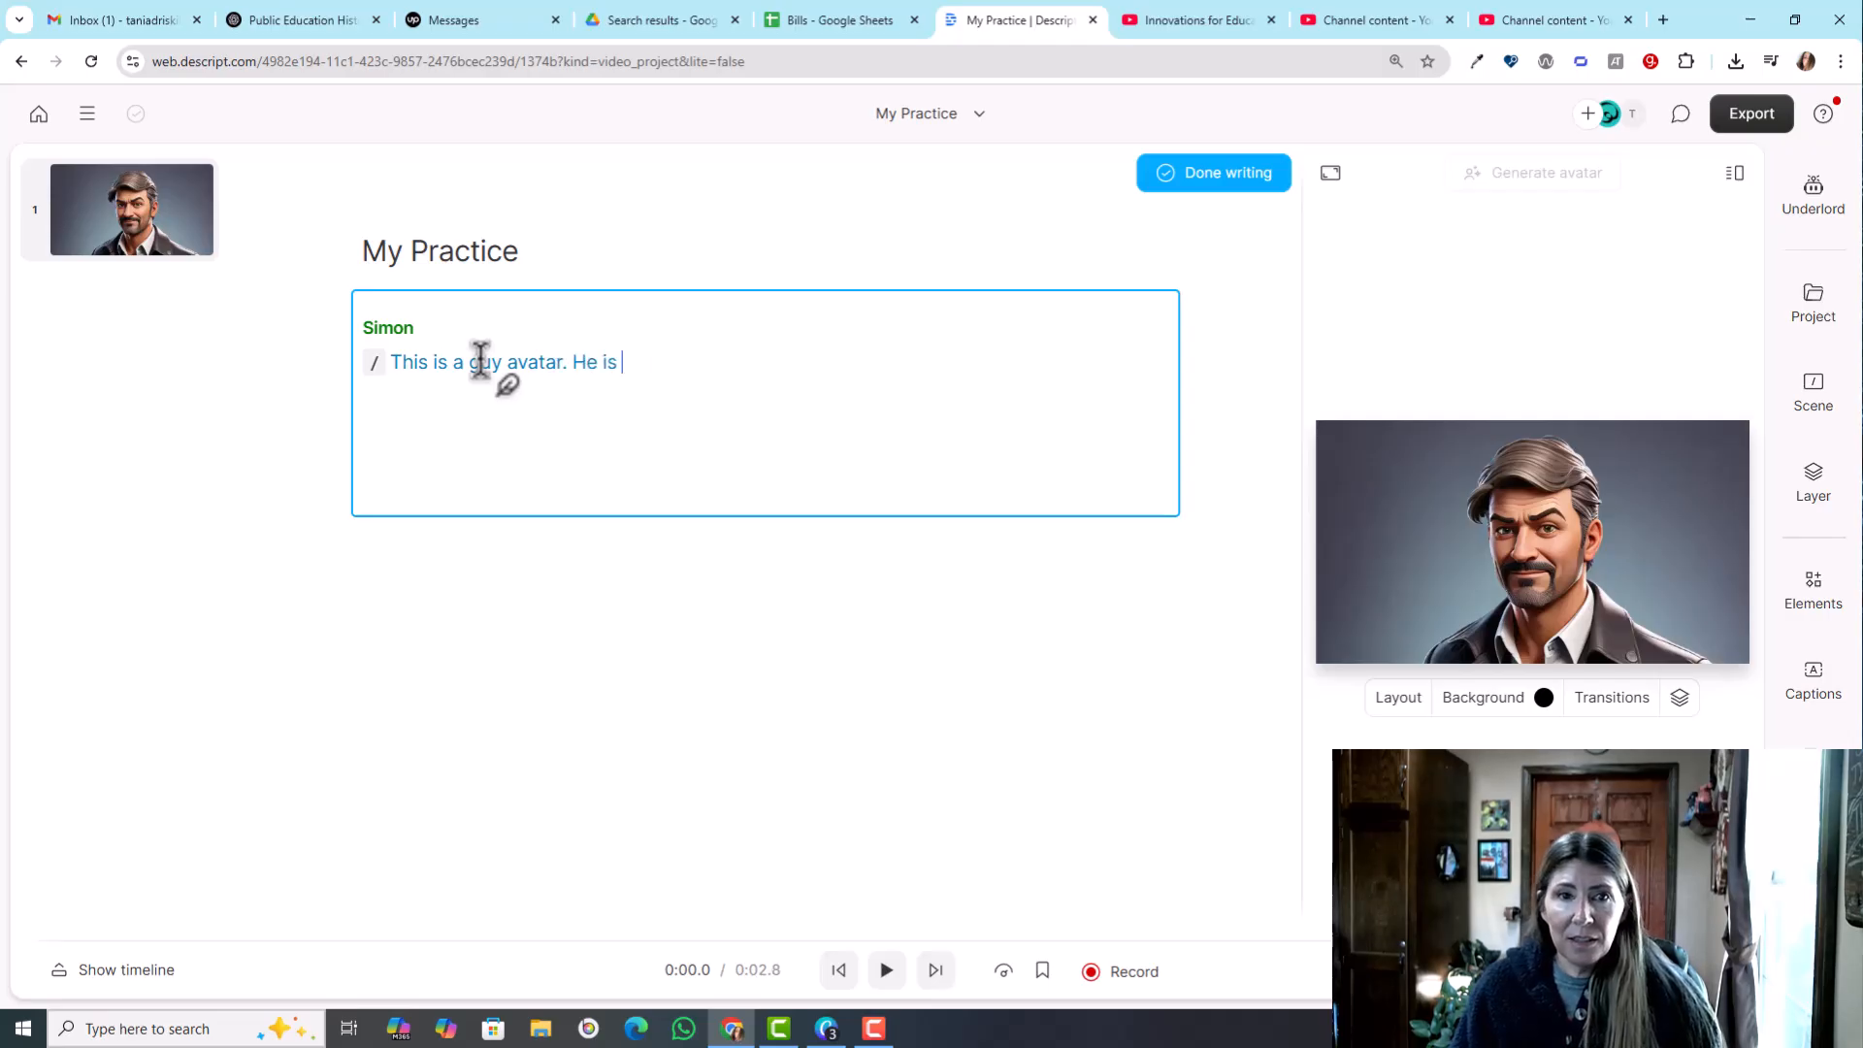
type("good looking and cartoon like, bu")
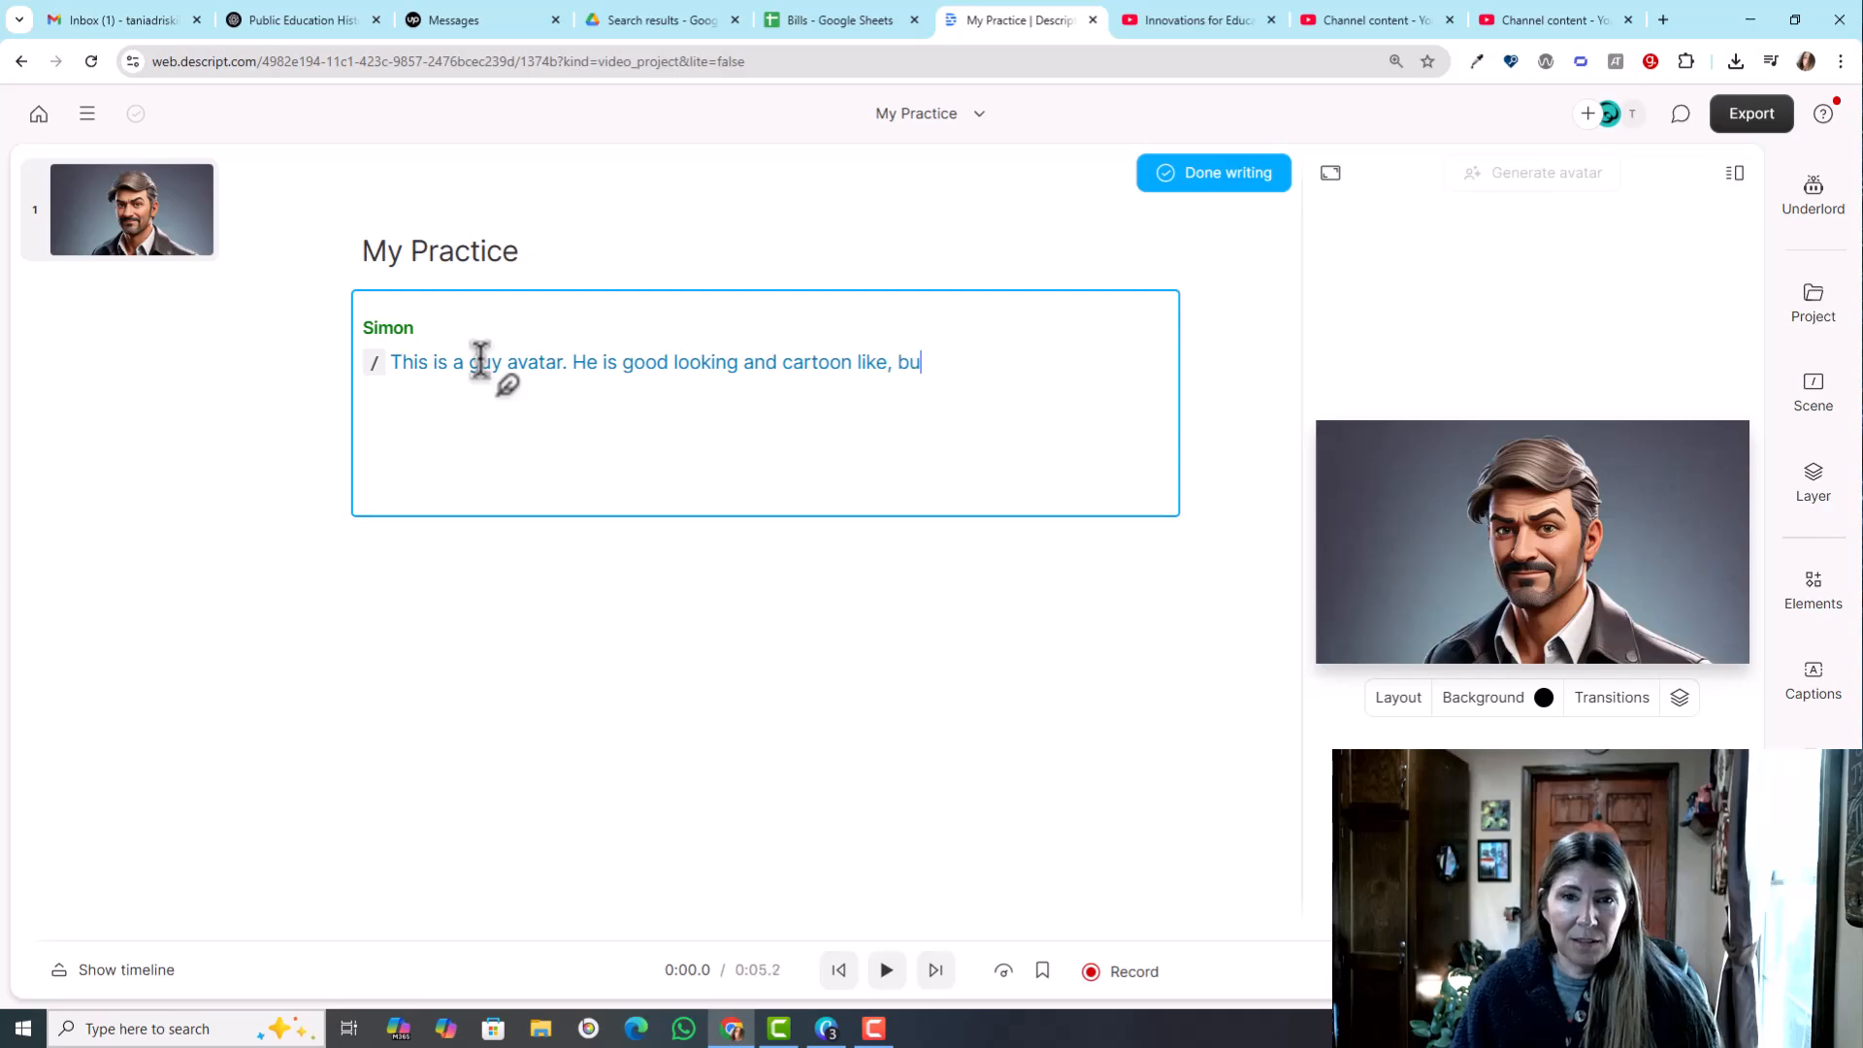
type("t he will look very real.")
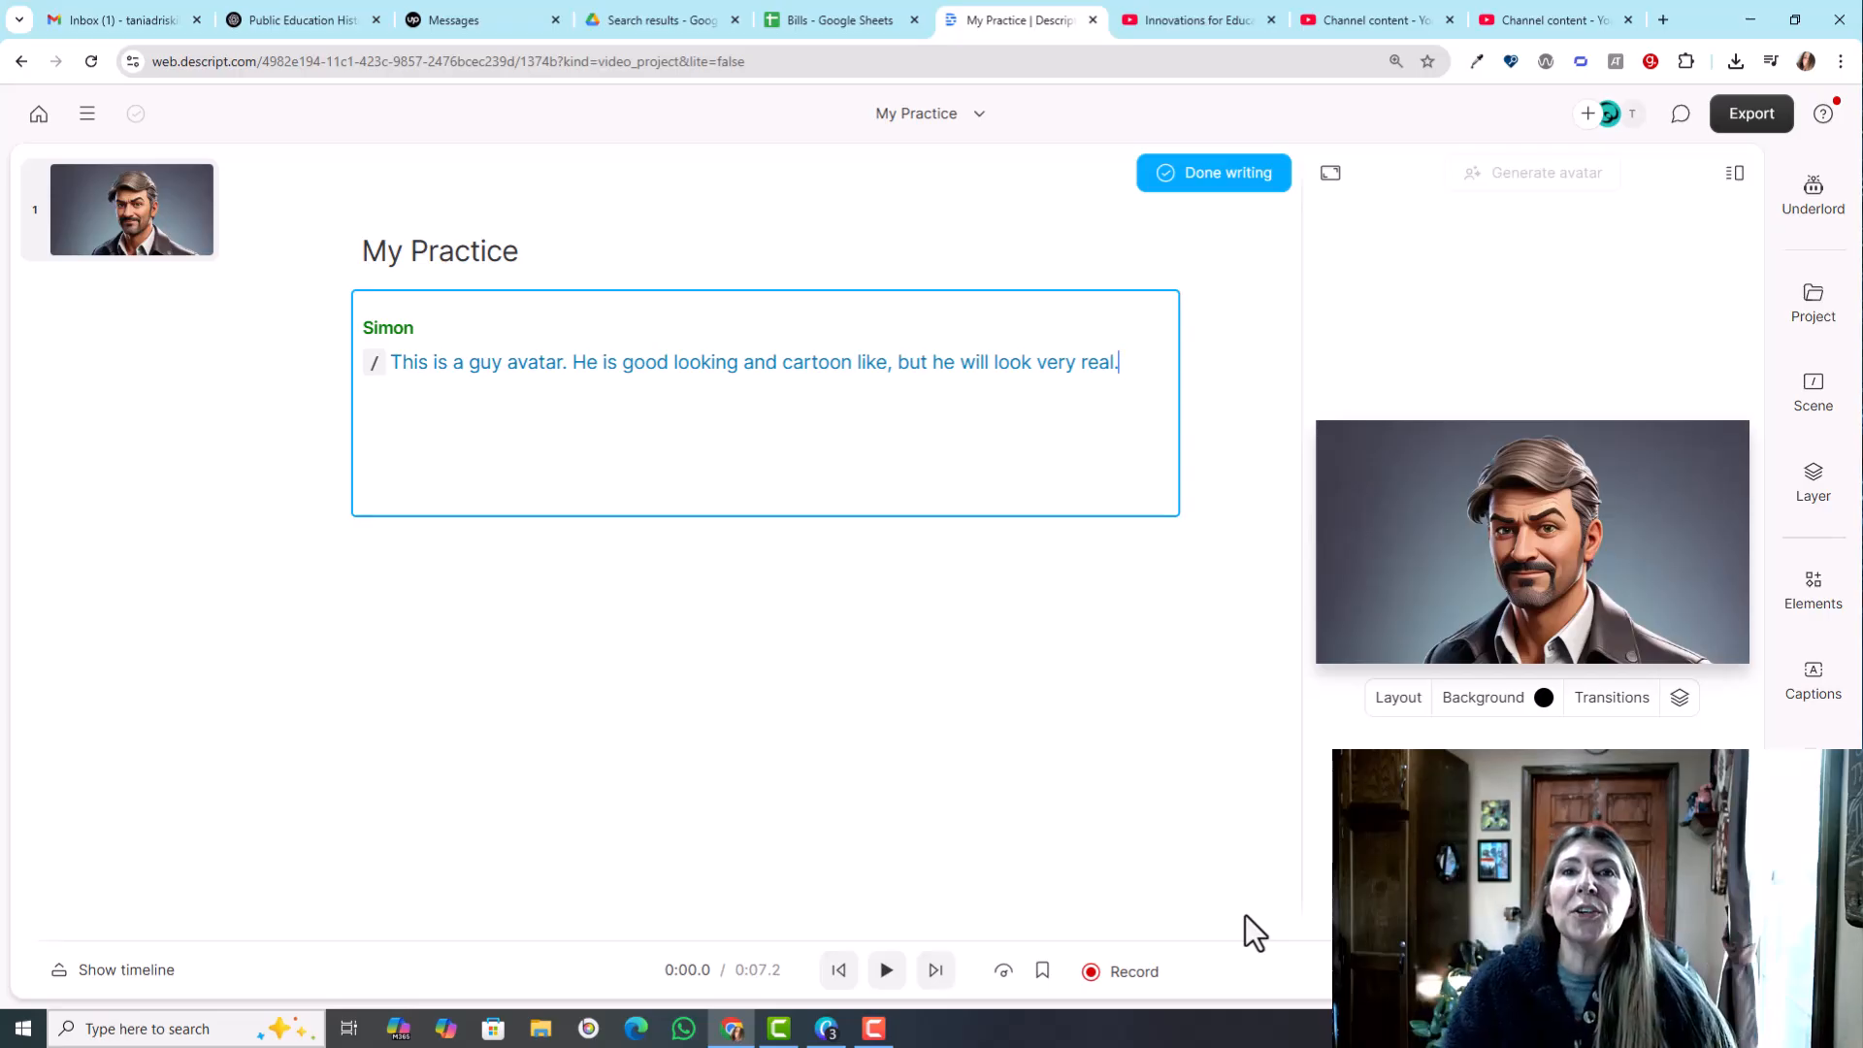
left_click(1188, 175)
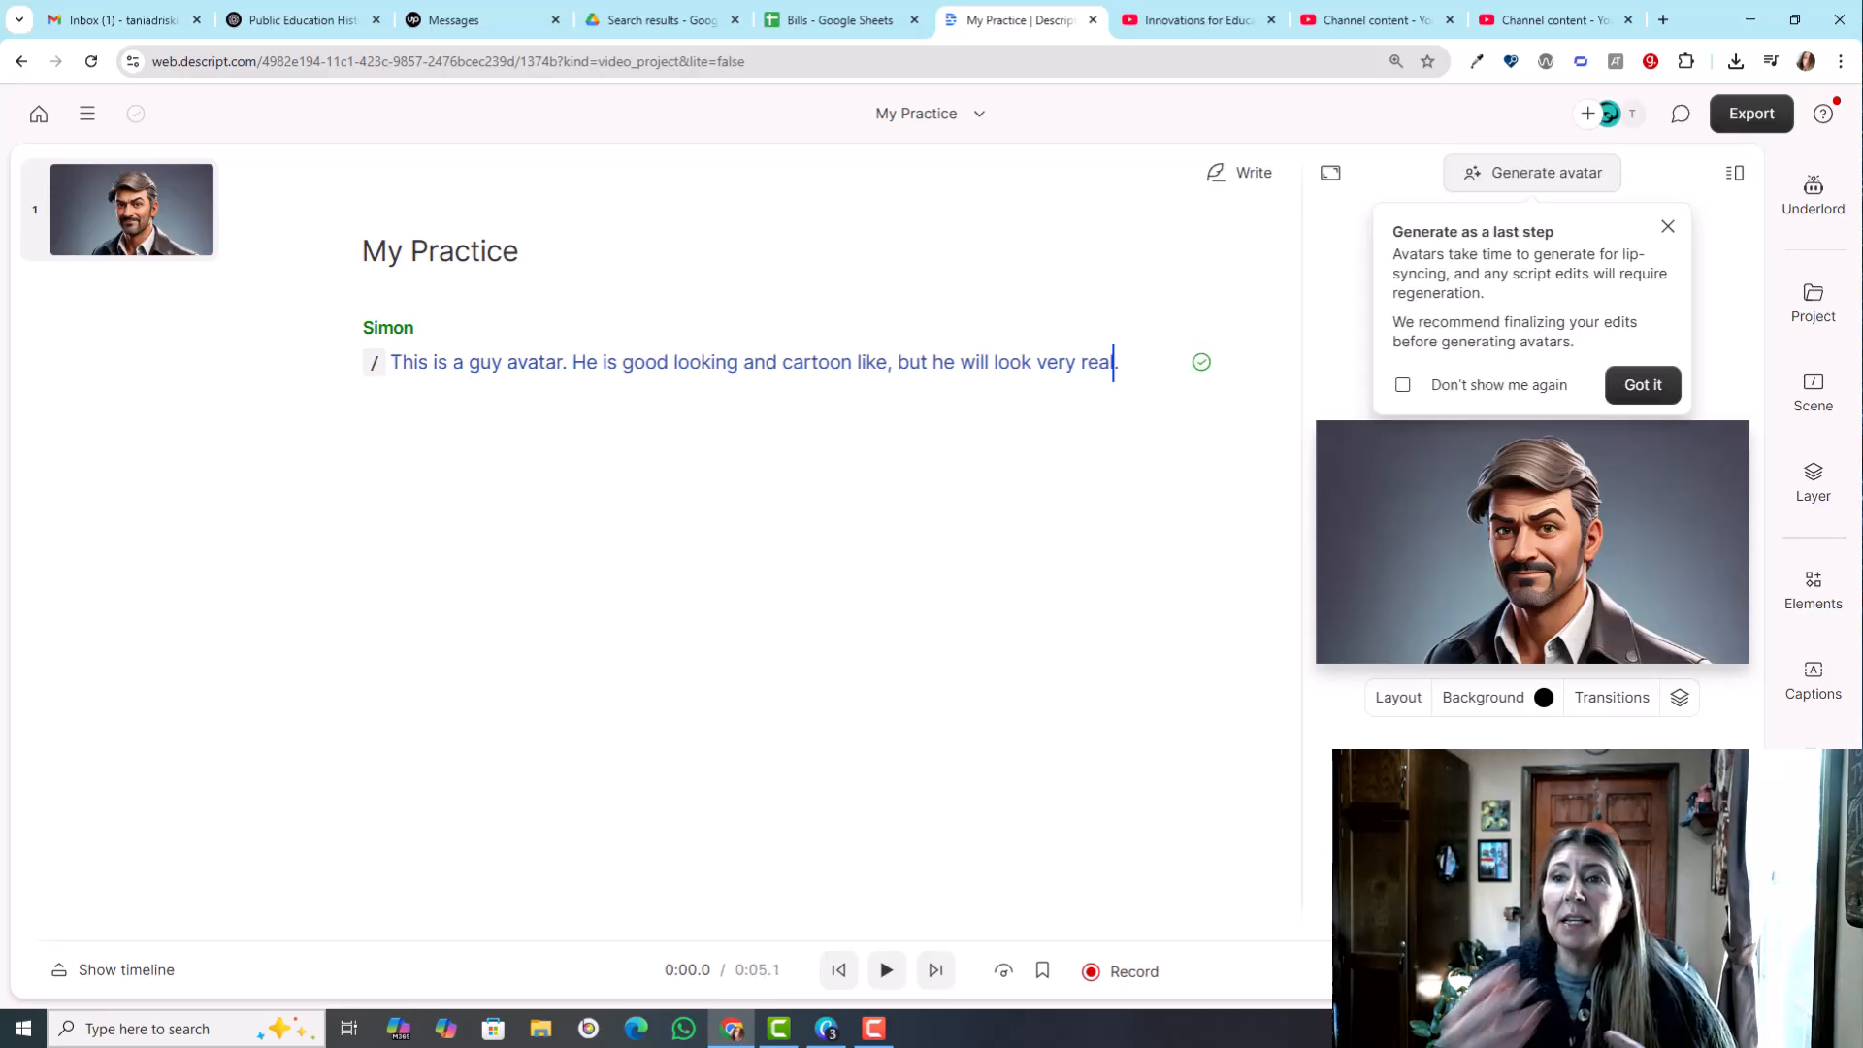
- Dismiss the avatar generation tip and generate Simon's lip-synced avatar from the finished script
left_click(1640, 386)
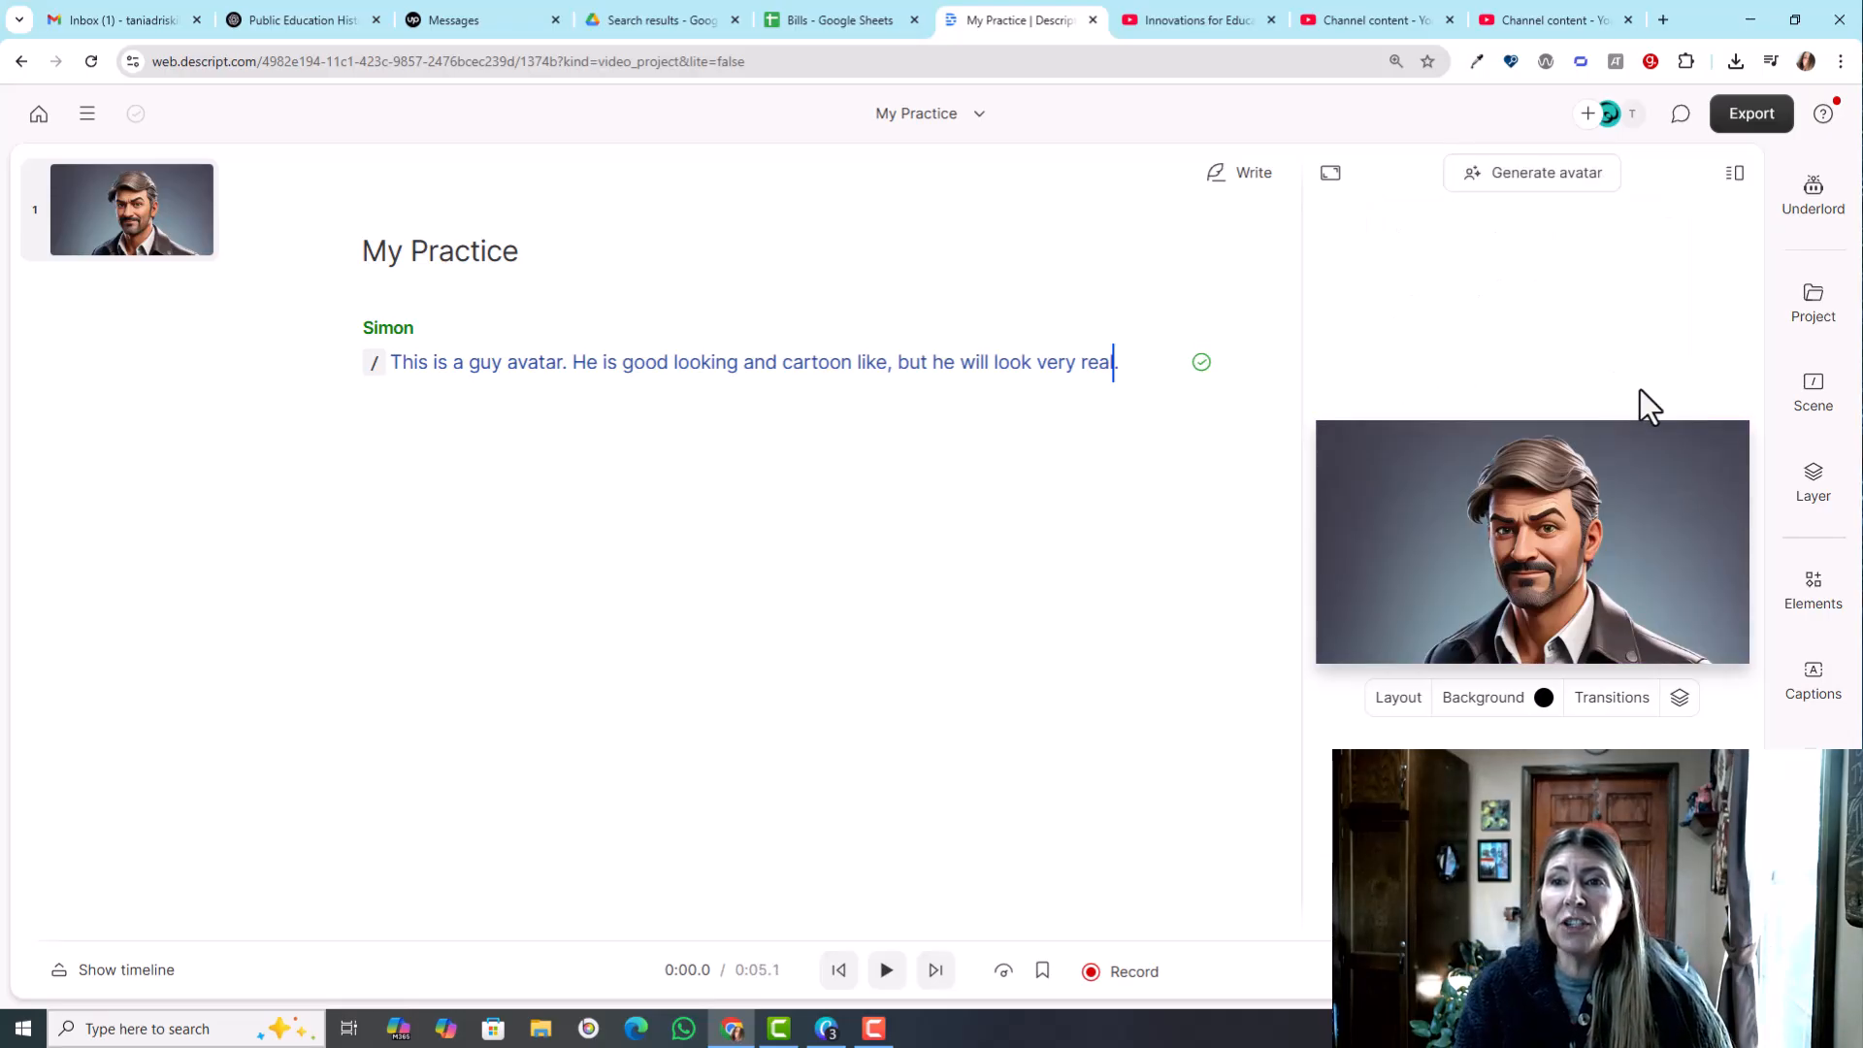
left_click(1566, 175)
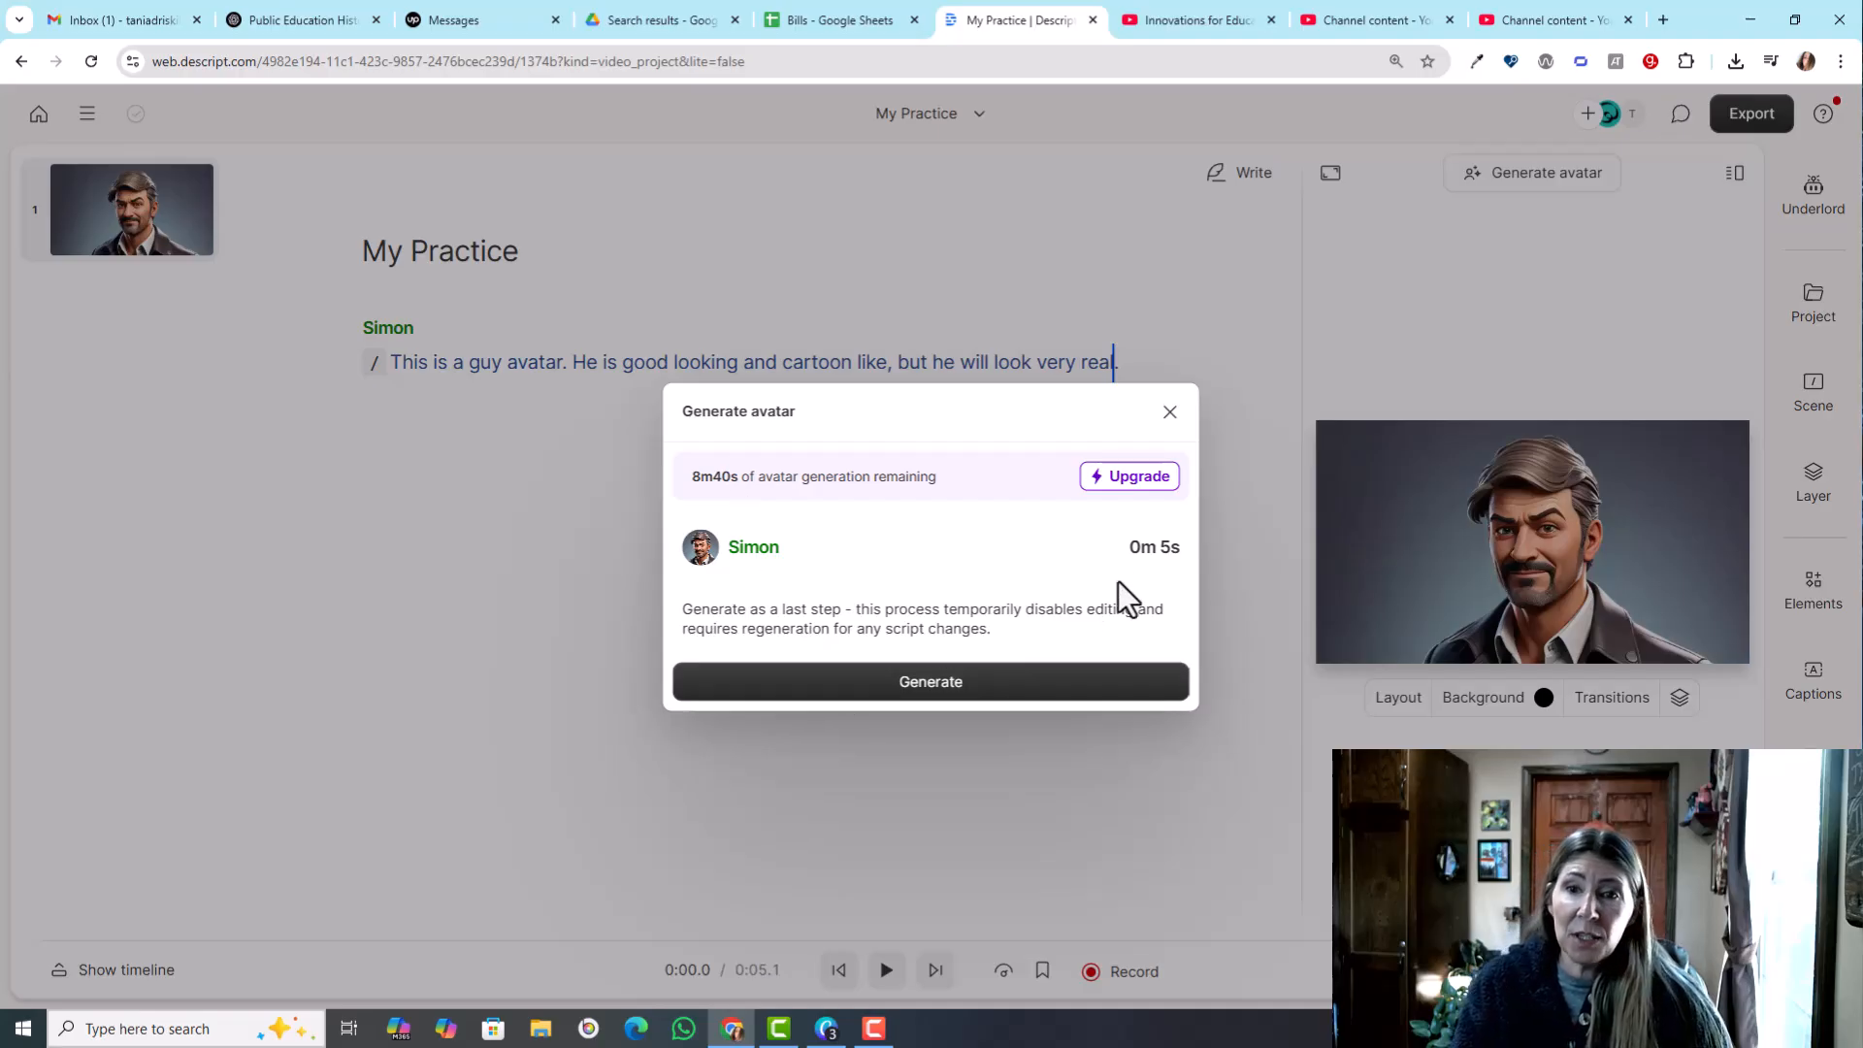
left_click(888, 687)
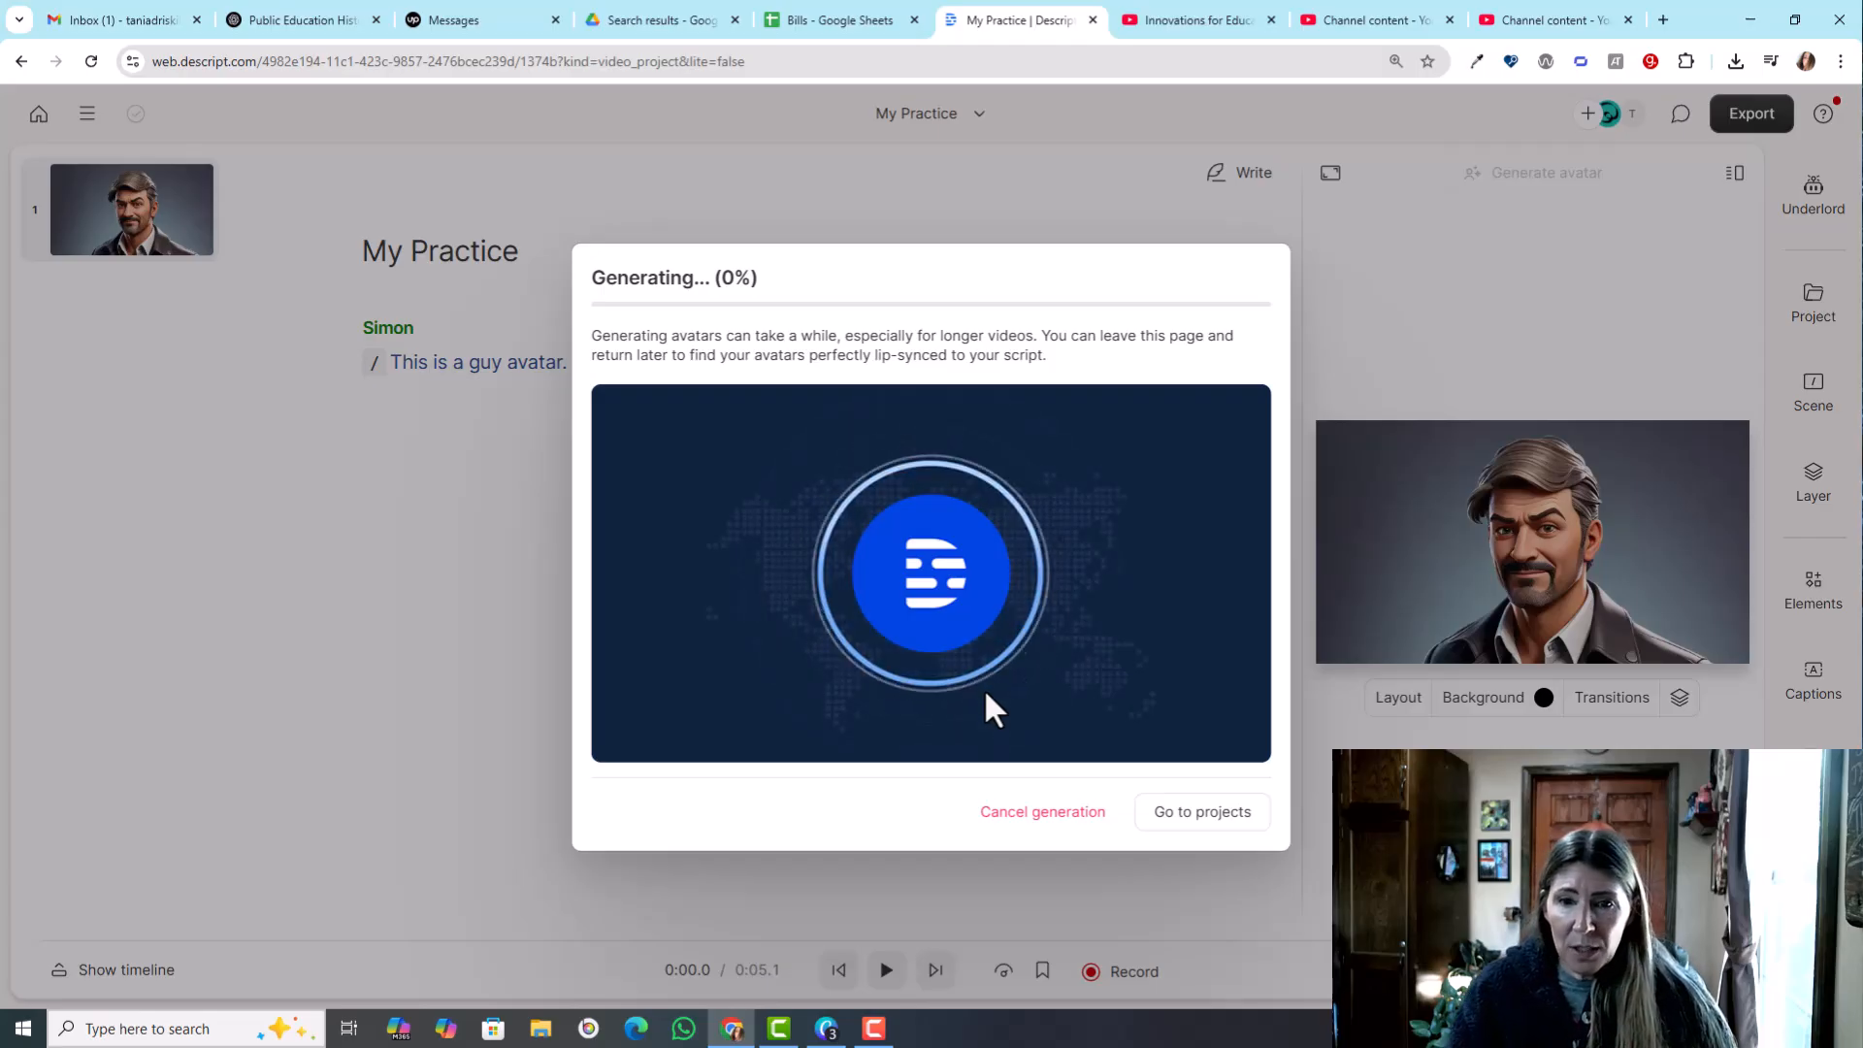
- Switch to File Explorer and play the Photo Monkey video in Media Player
left_click(541, 1029)
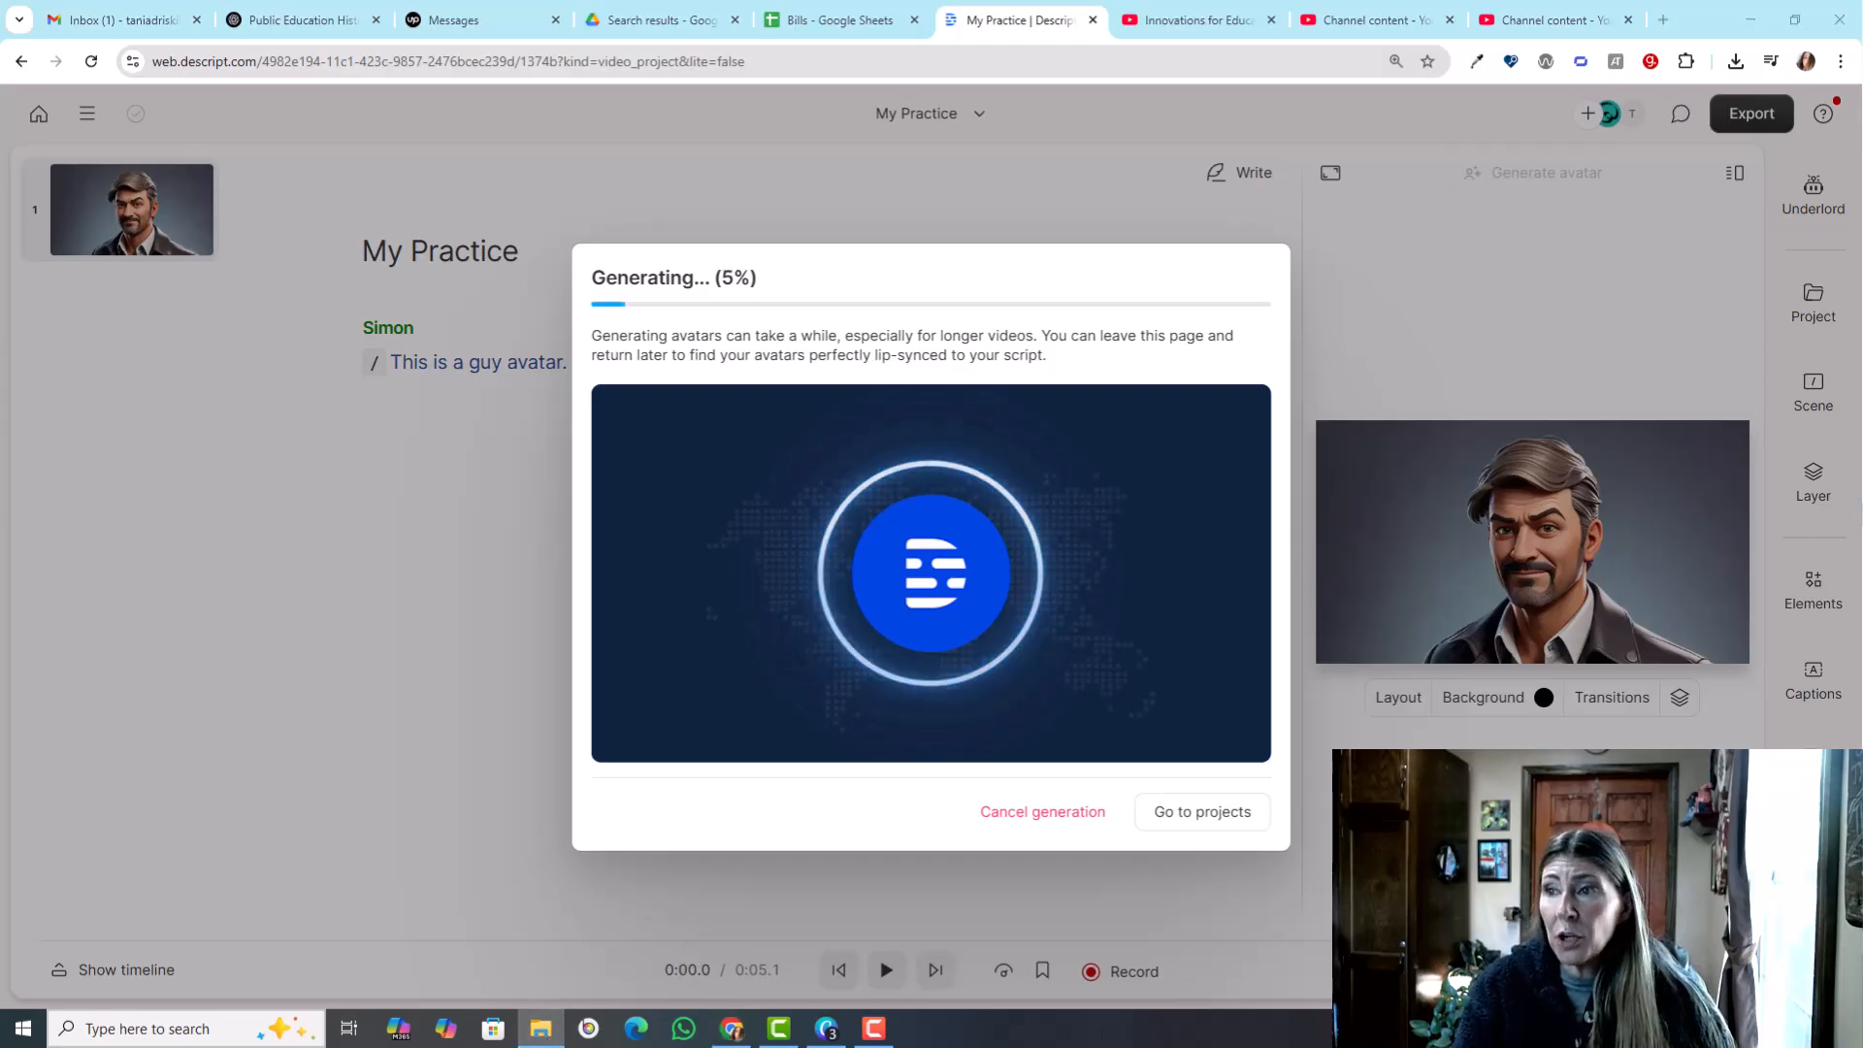
left_click_drag(1019, 14, 898, 85)
left_click(1241, 84)
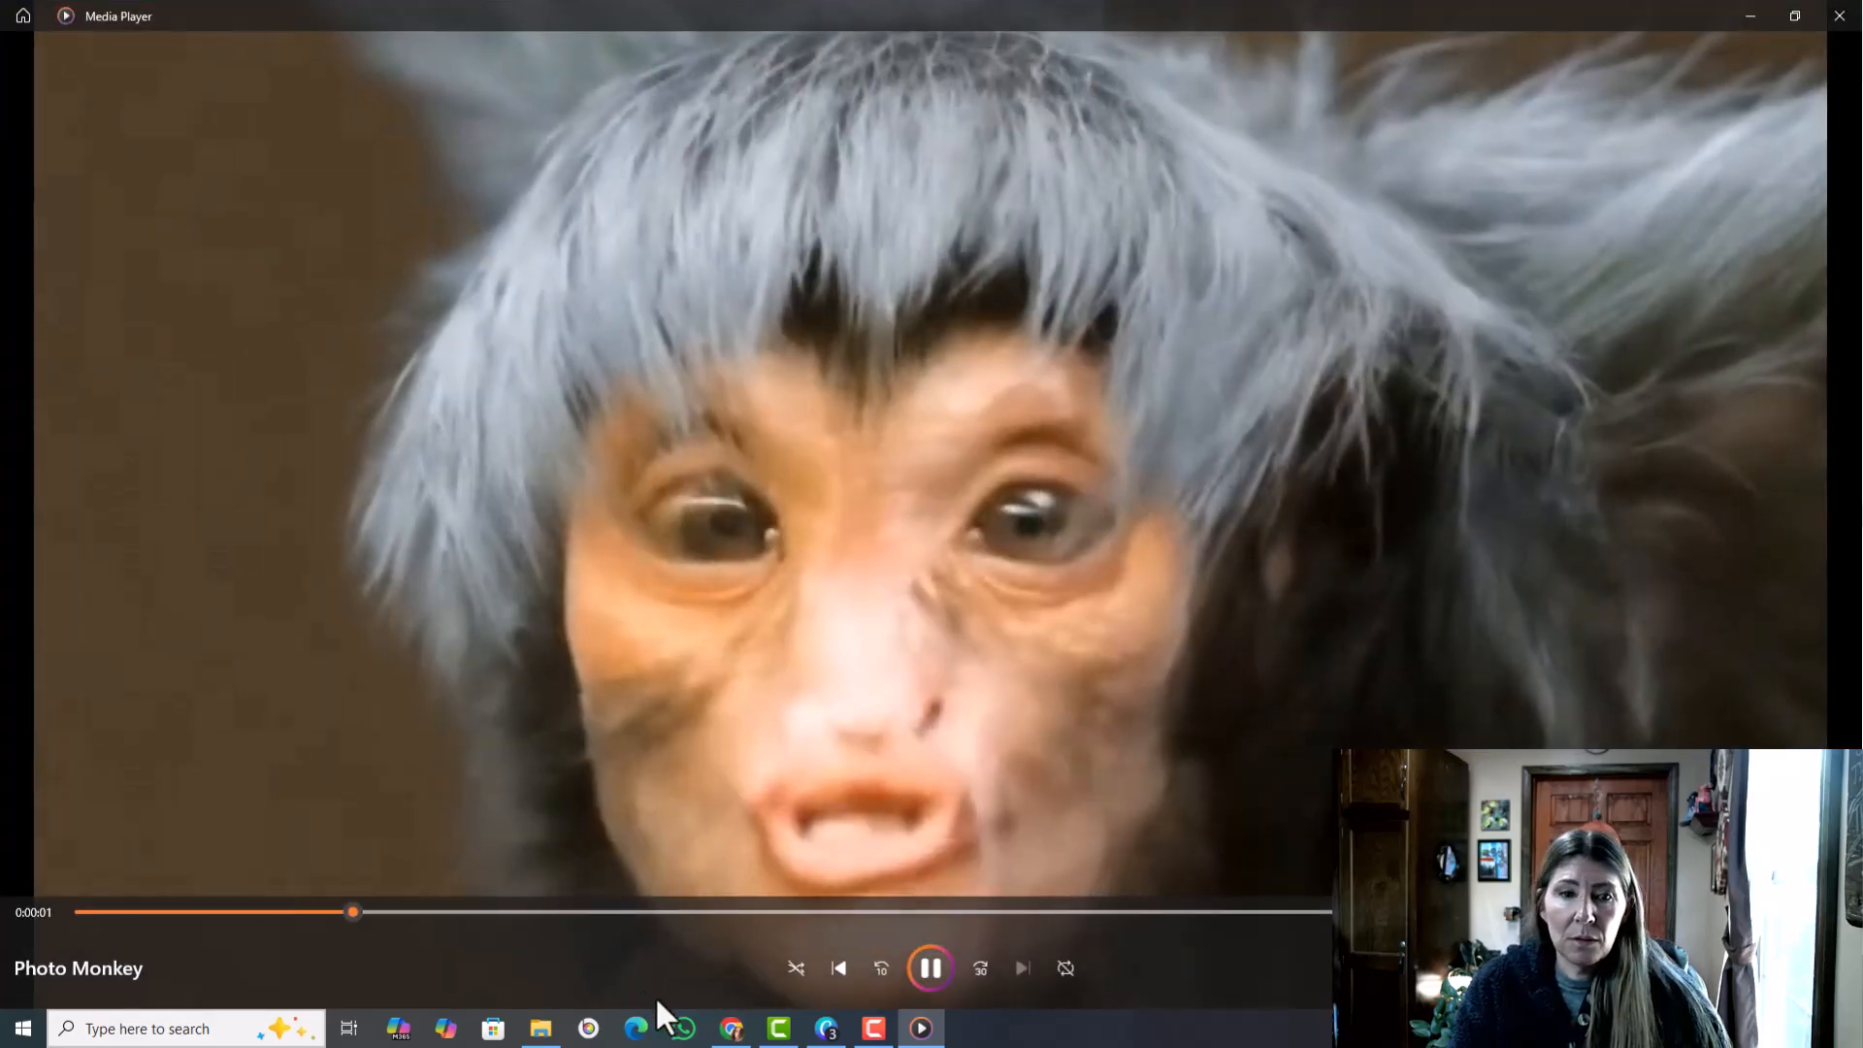
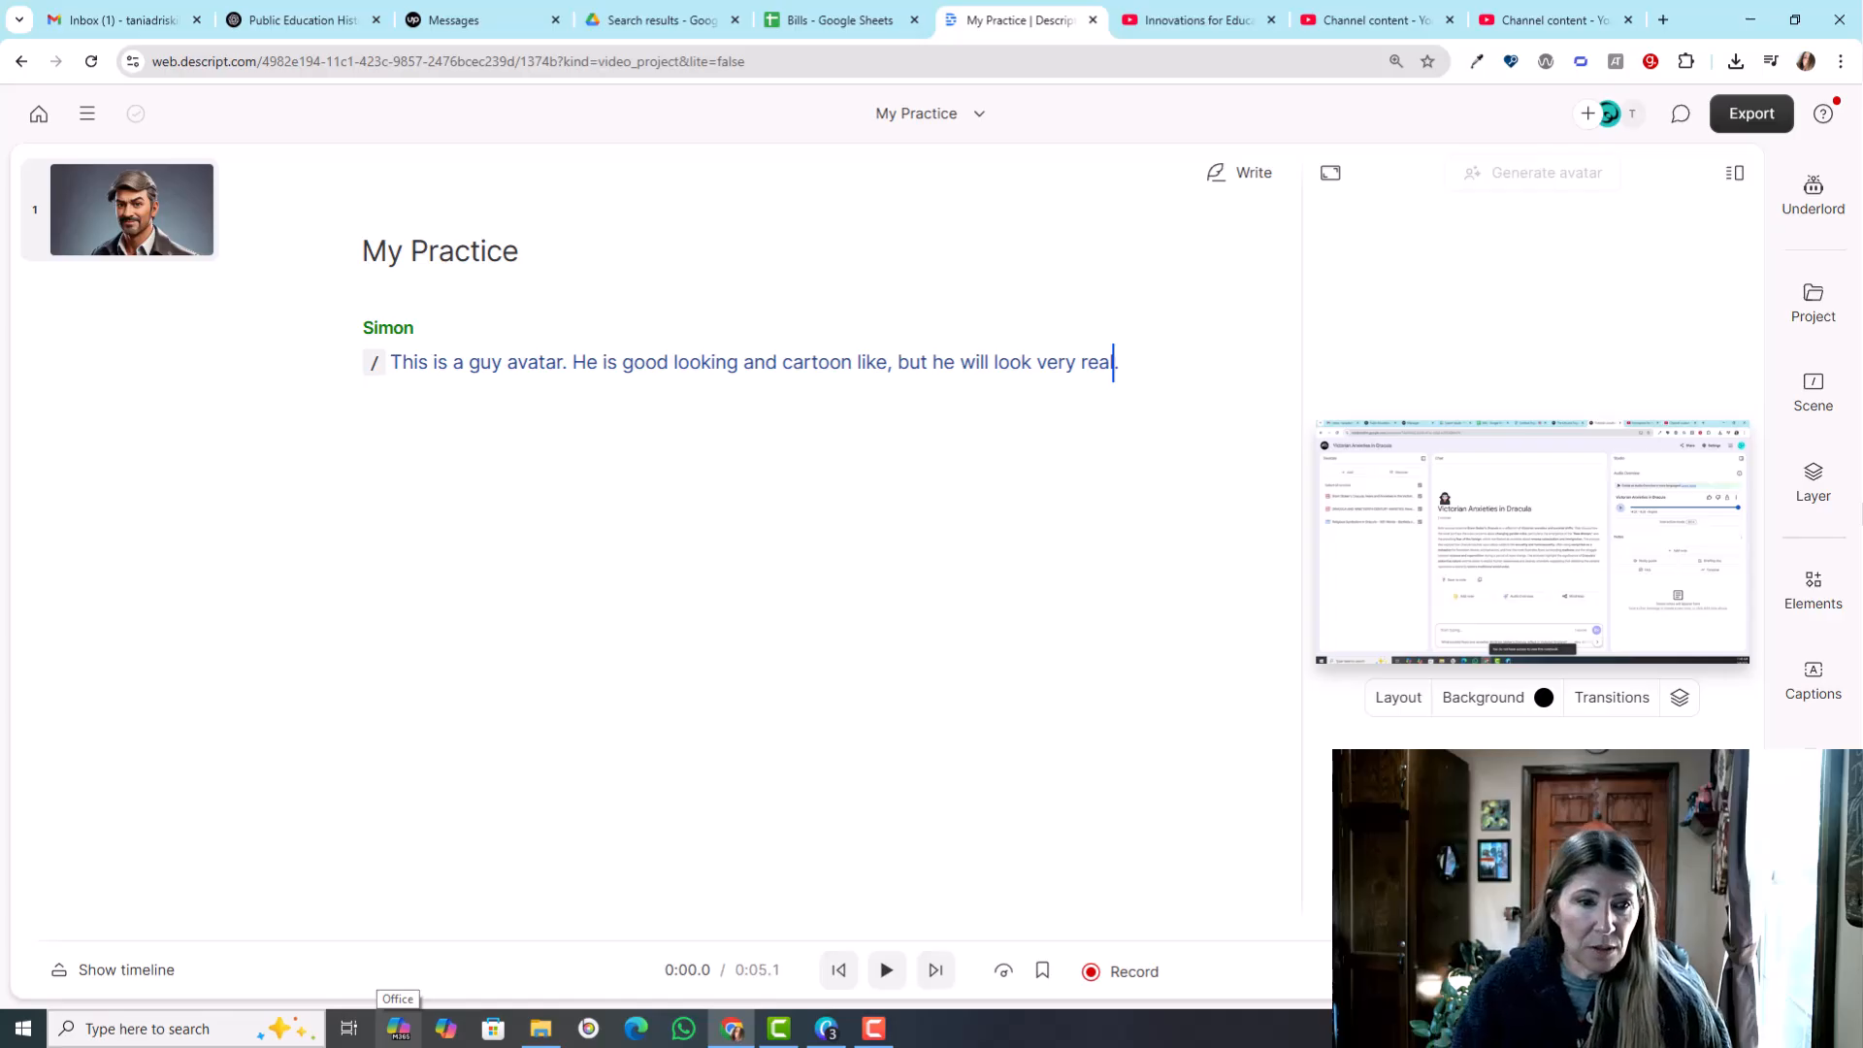
- Show the timeline, apply the Camera layout to the avatar scene, and preview its opening
left_click(133, 970)
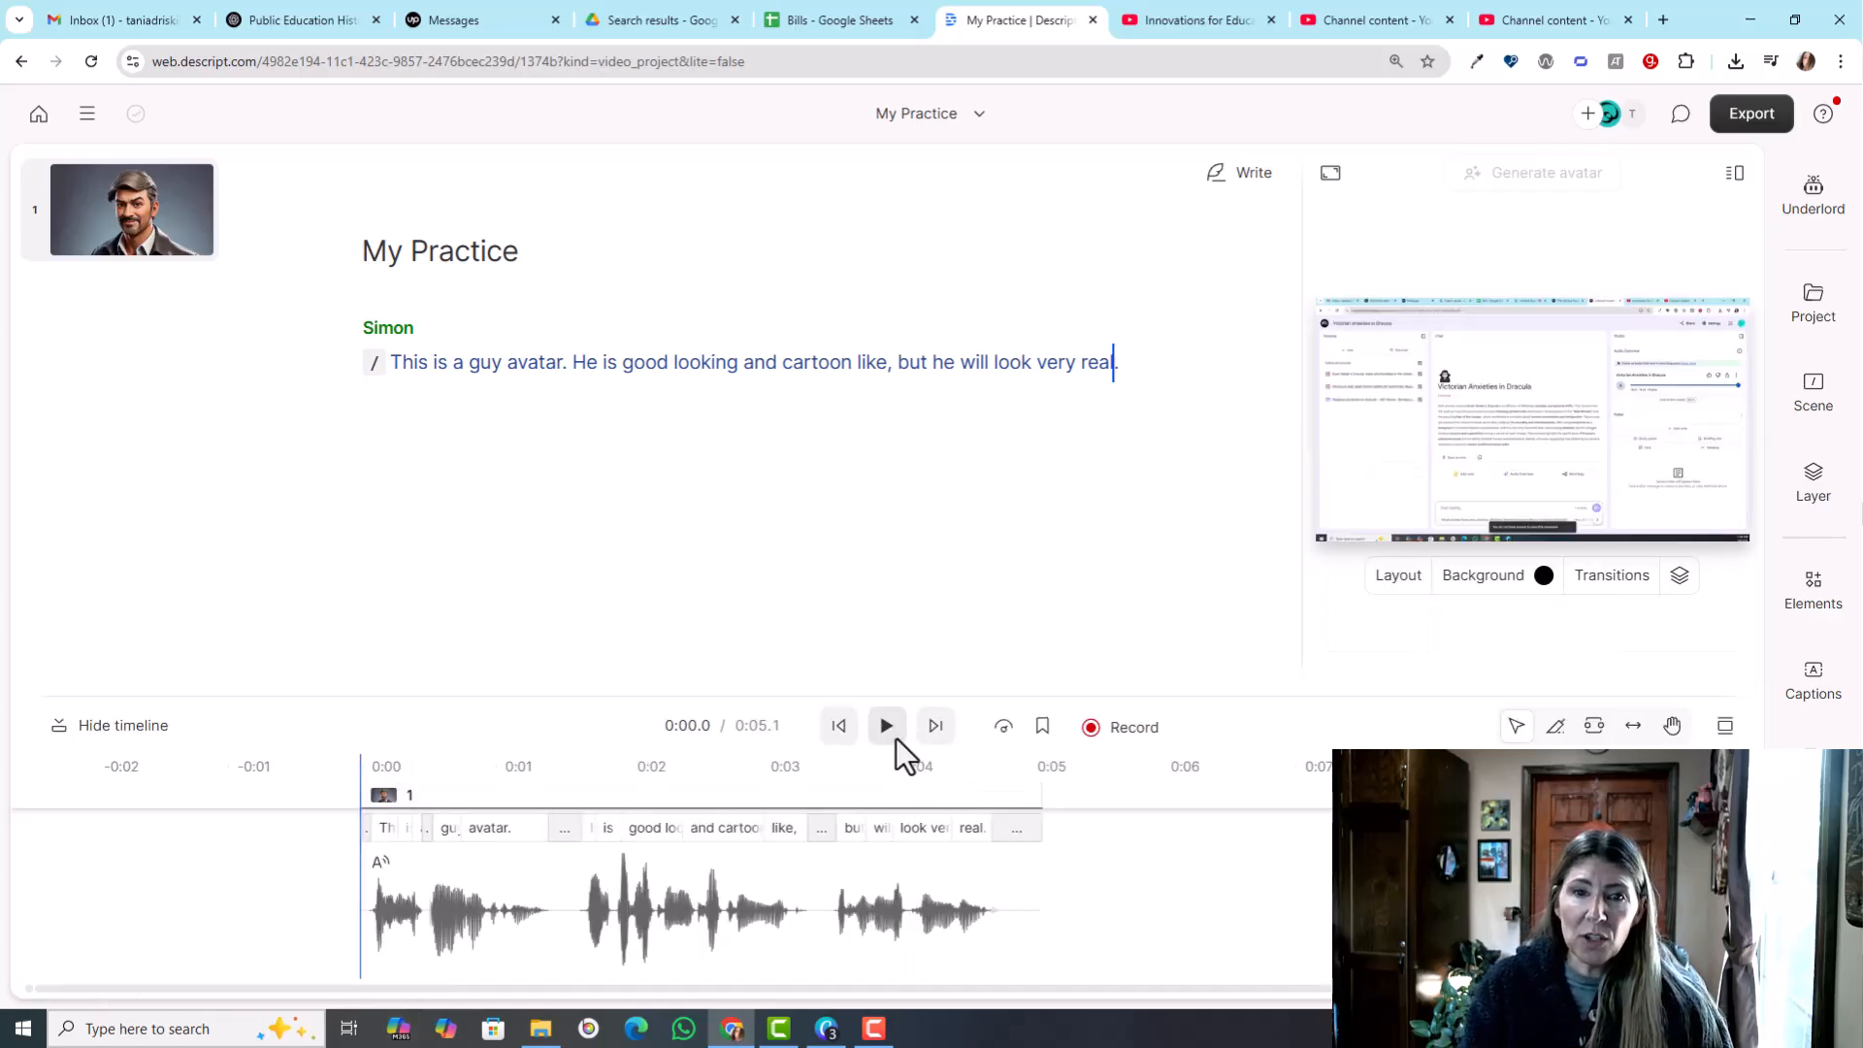
left_click(1407, 583)
left_click(1118, 411)
left_click(961, 872)
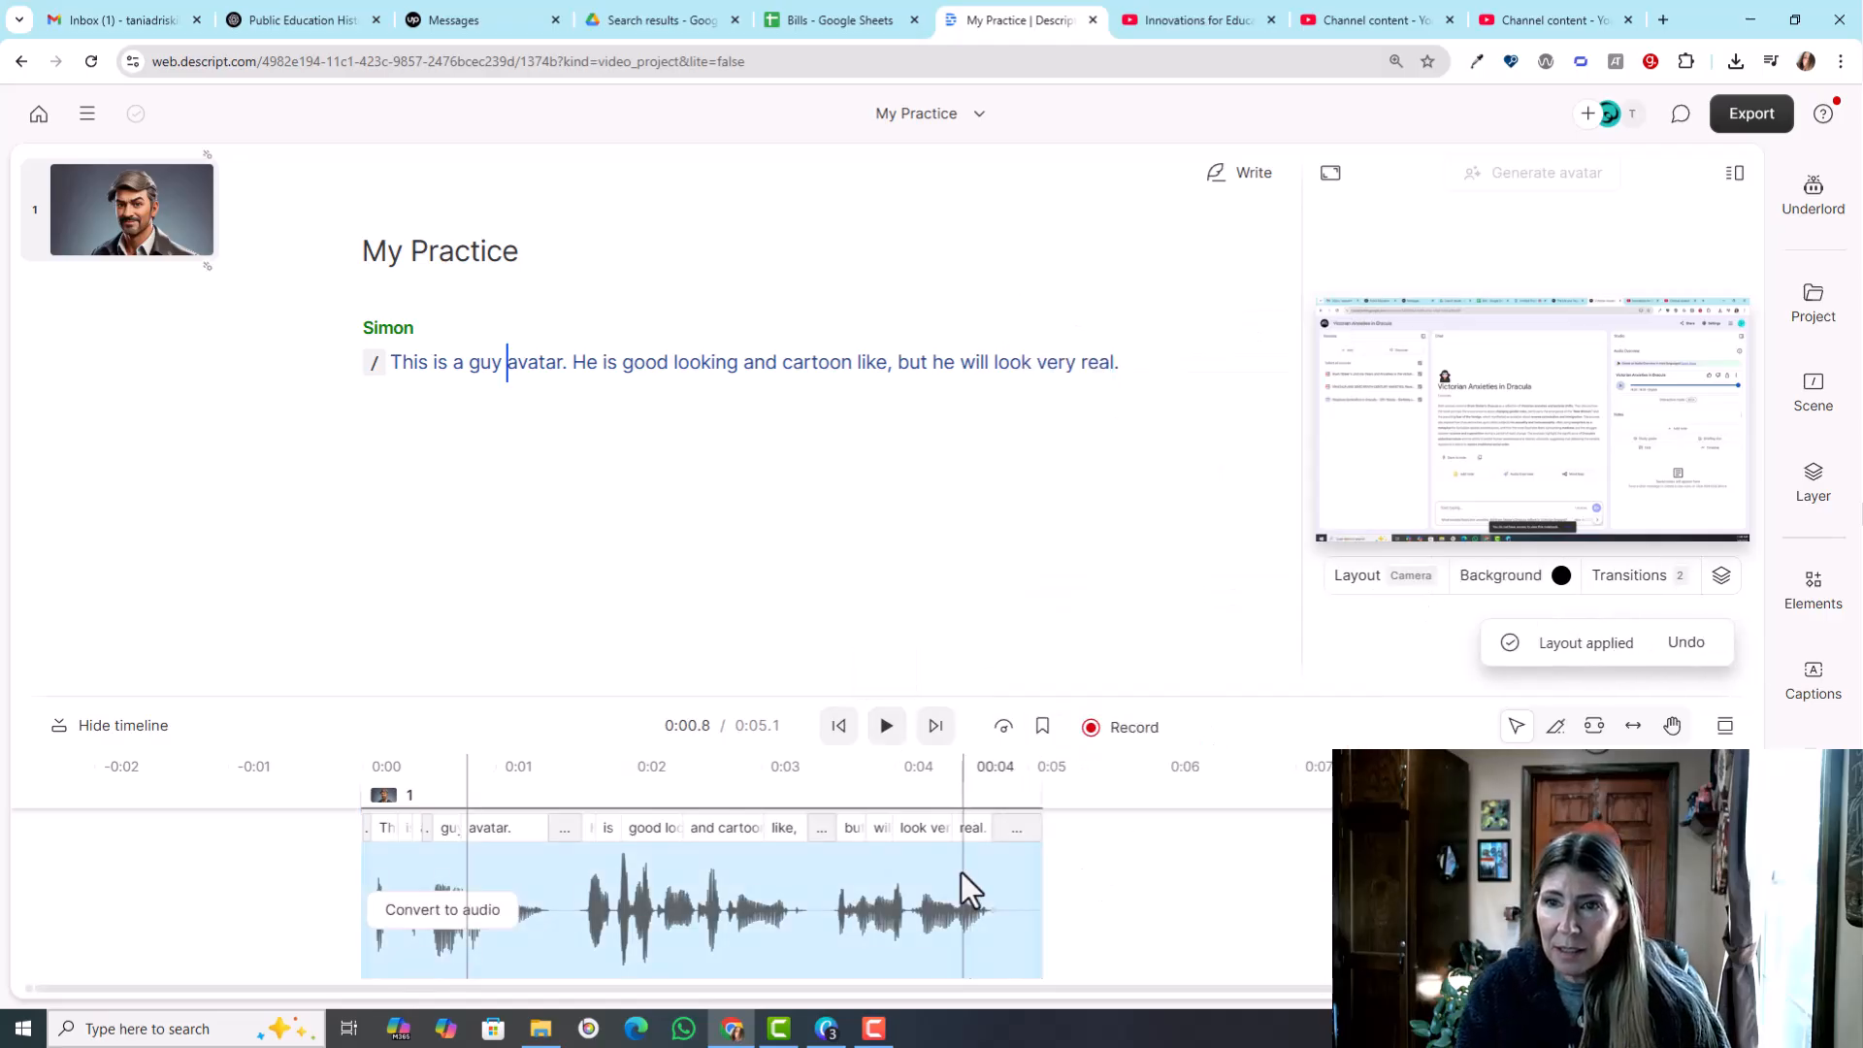
left_click(392, 813)
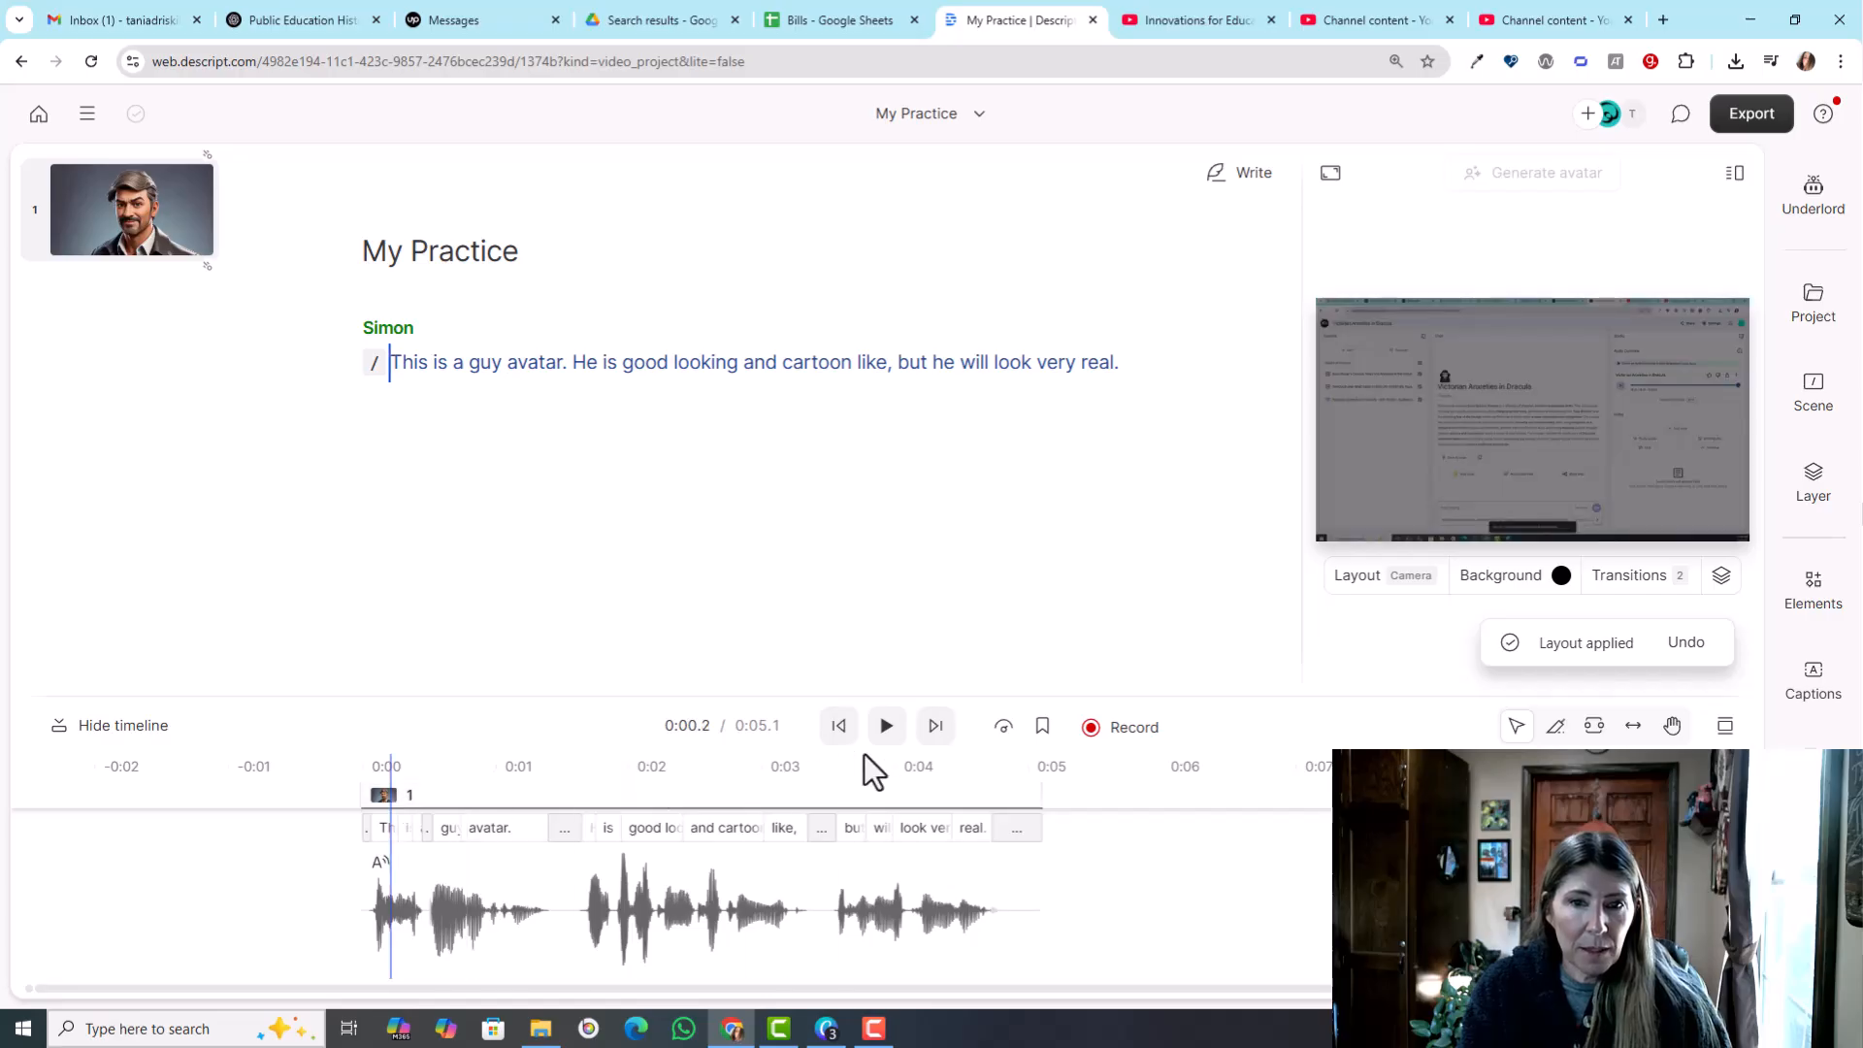
left_click(886, 728)
left_click(887, 728)
- Change the avatar scene's layout to Zoom and play the clip from the beginning
left_click(1370, 571)
left_click(1282, 430)
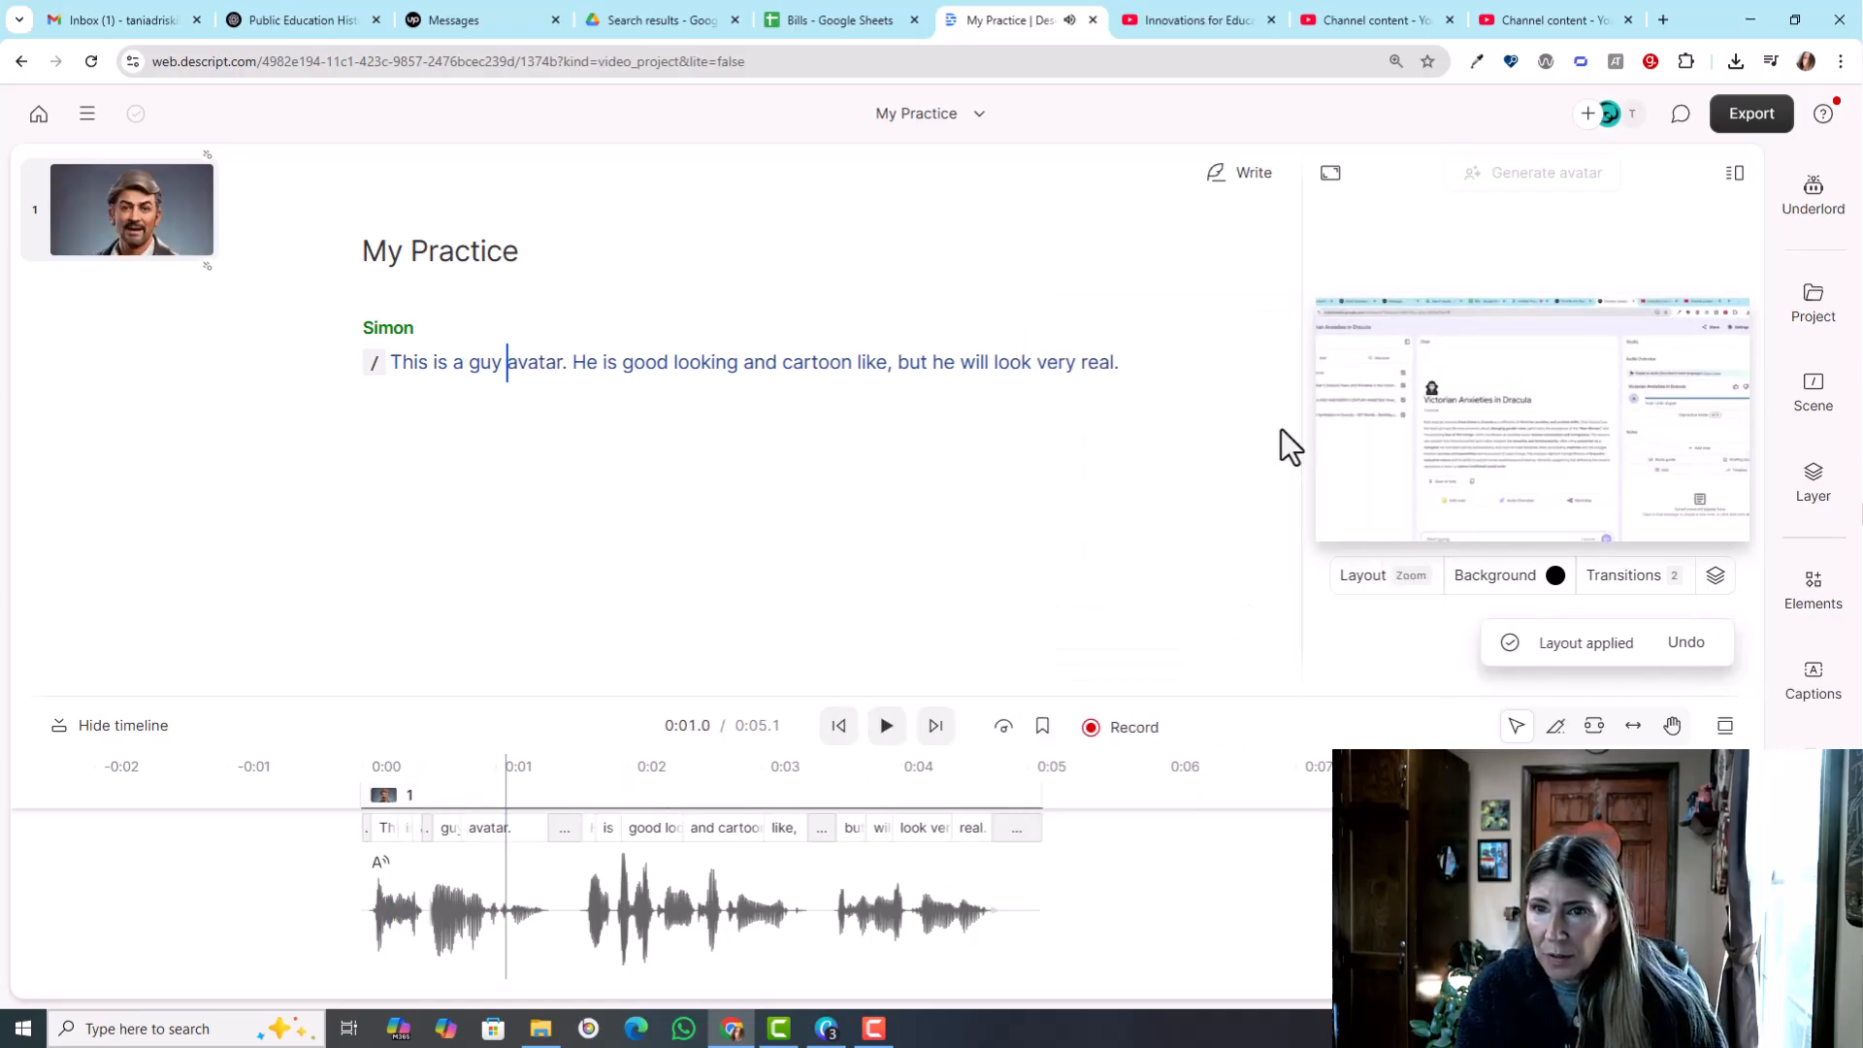
left_click(385, 782)
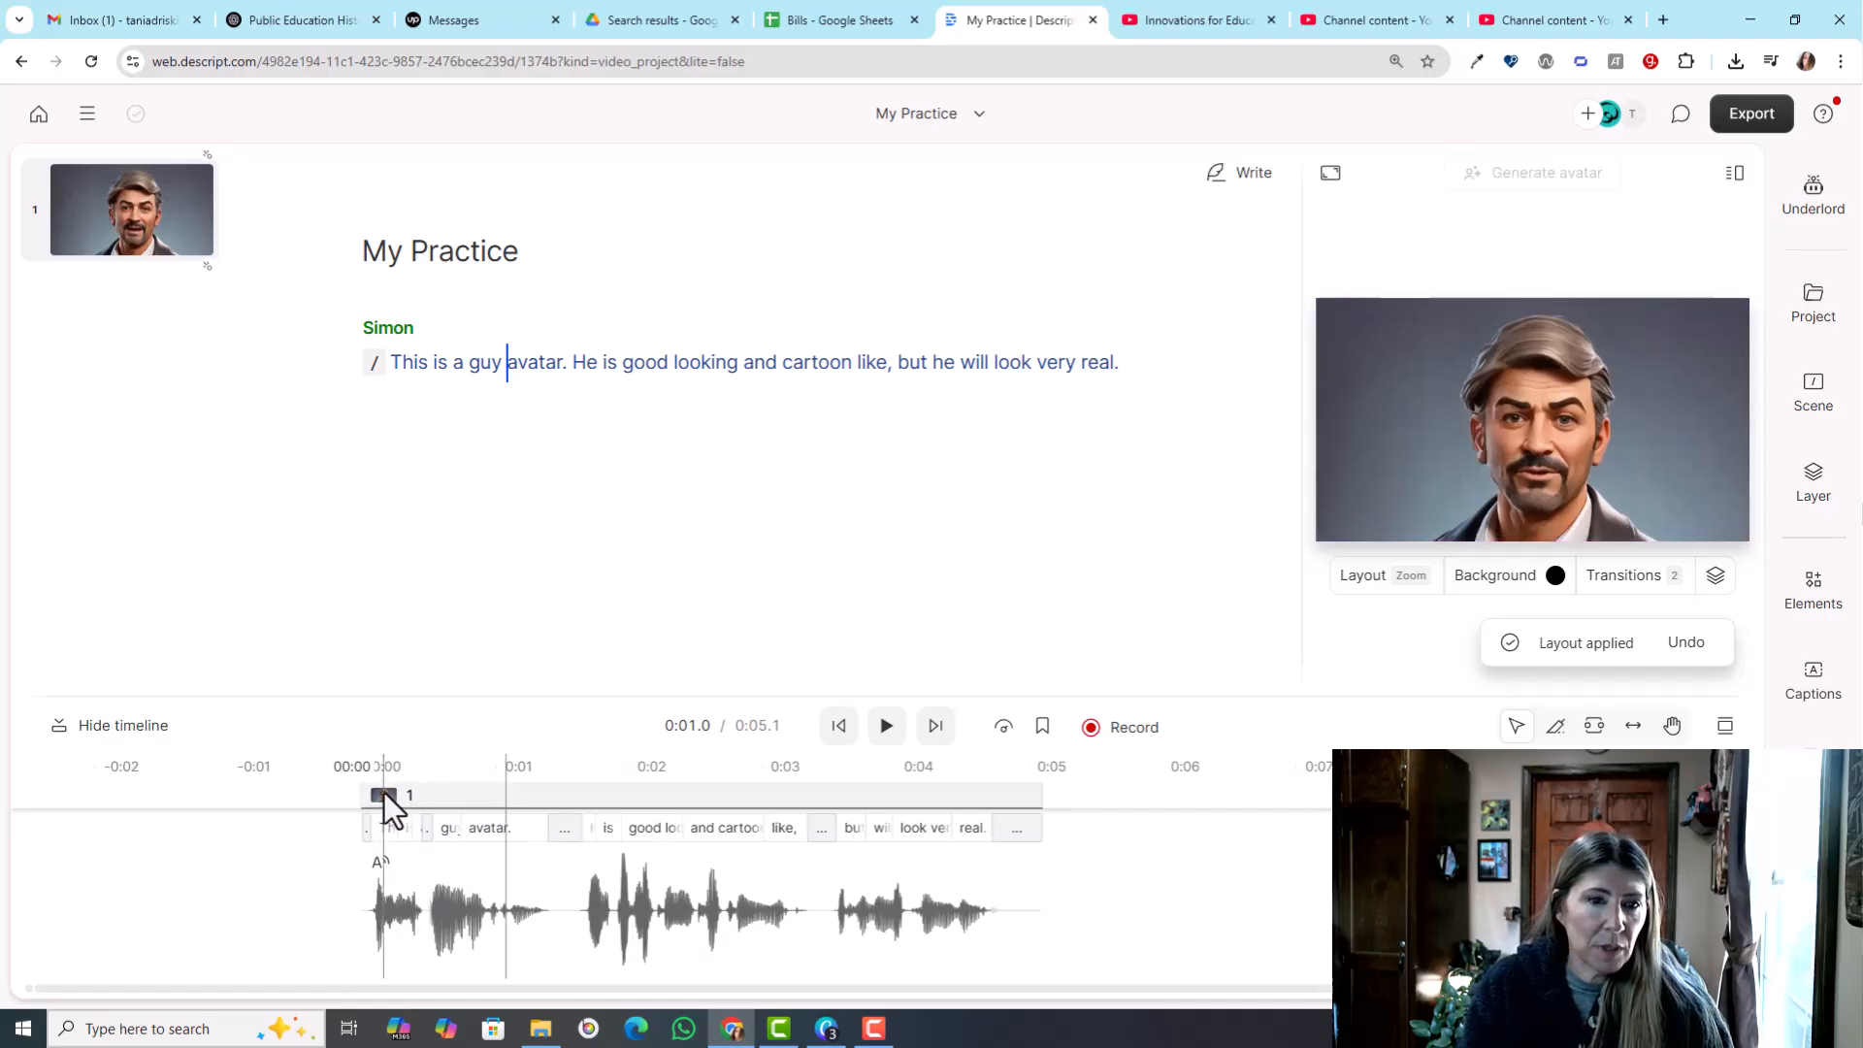
left_click(880, 724)
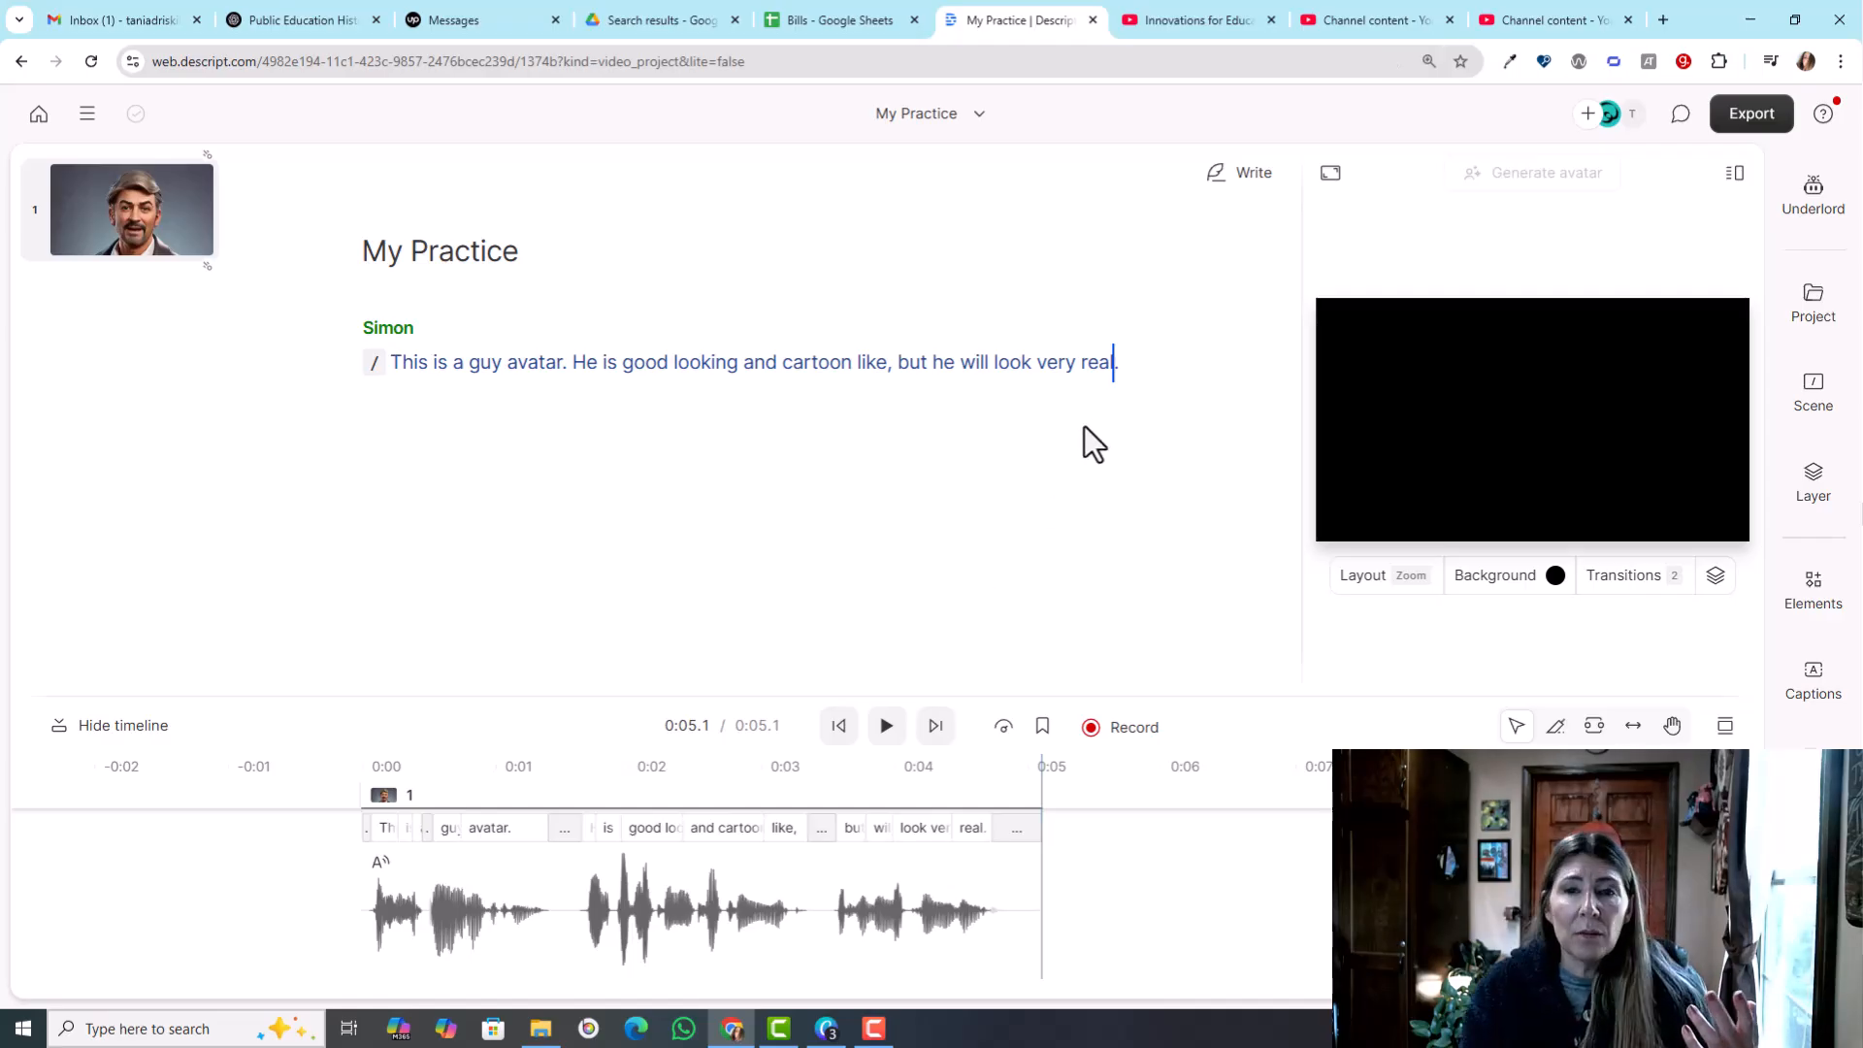
left_click(1120, 366)
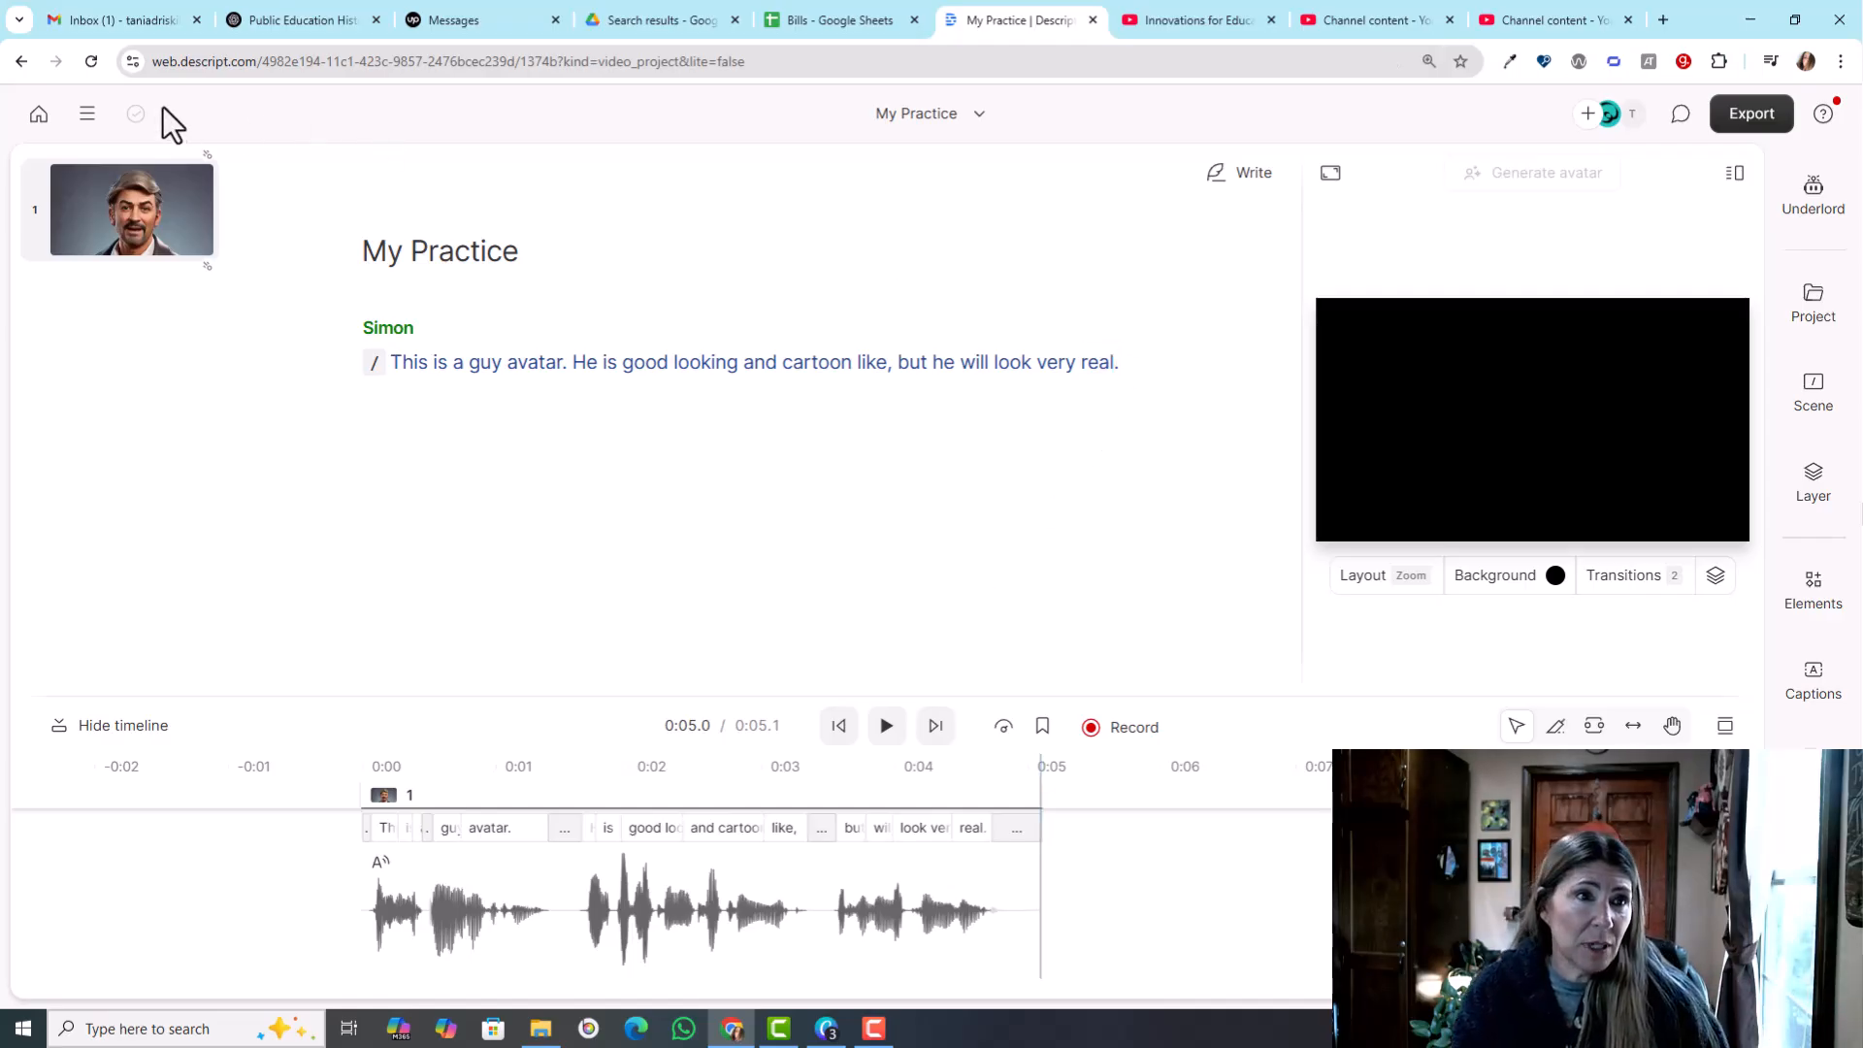
- Return to the home page and create a new video project named "Sample"
left_click(36, 112)
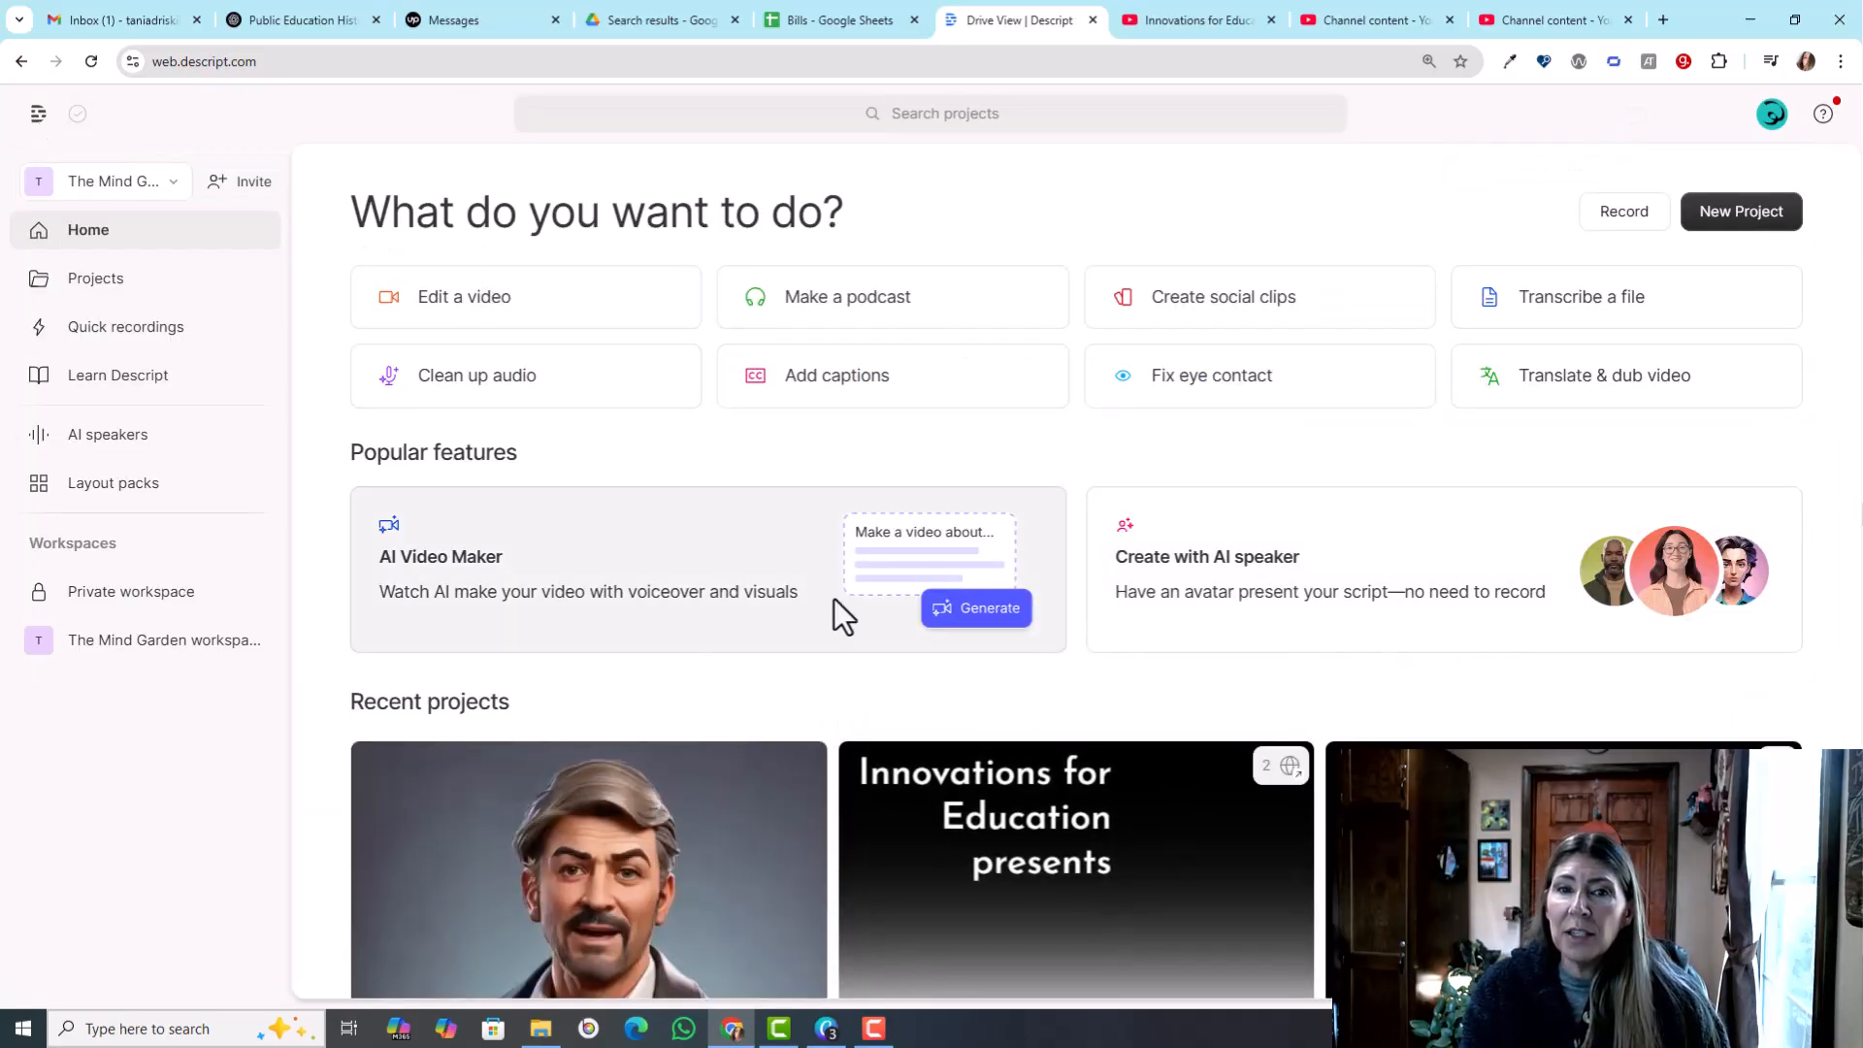
scroll(1148, 708, "down", 2)
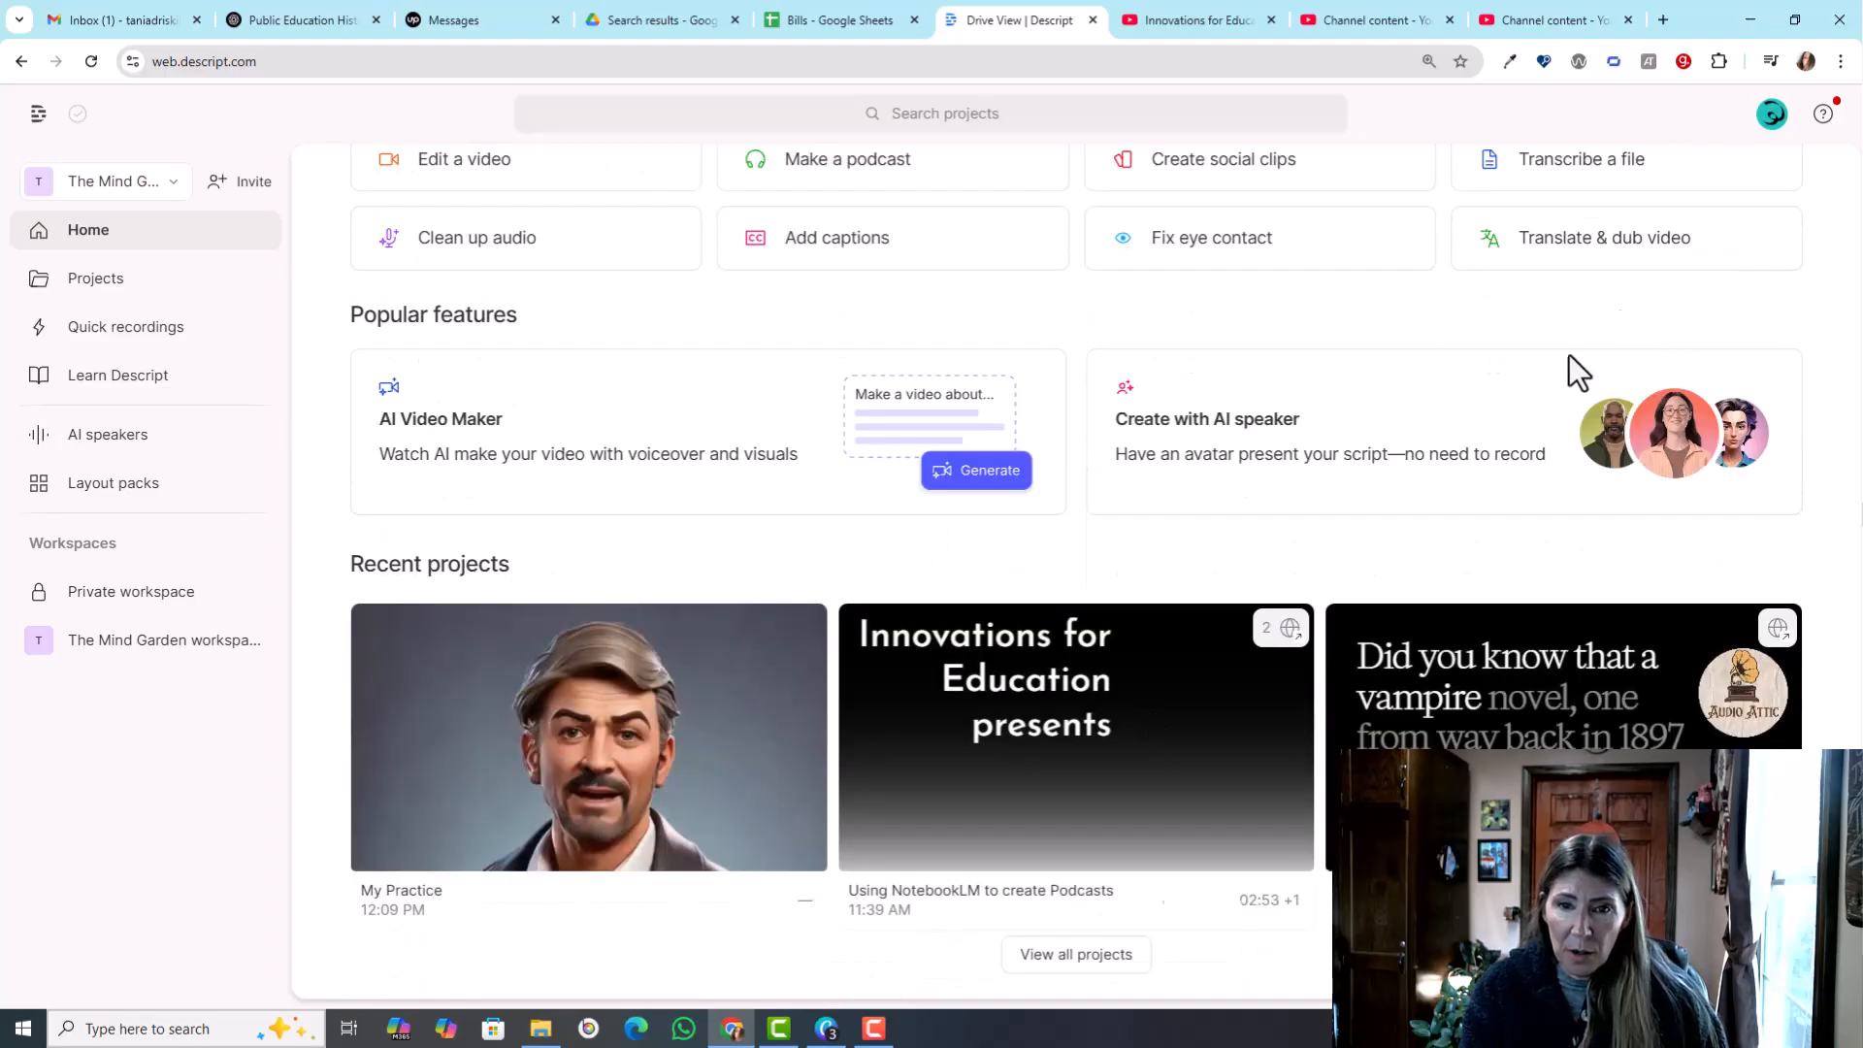
left_click(1747, 209)
left_click(1720, 257)
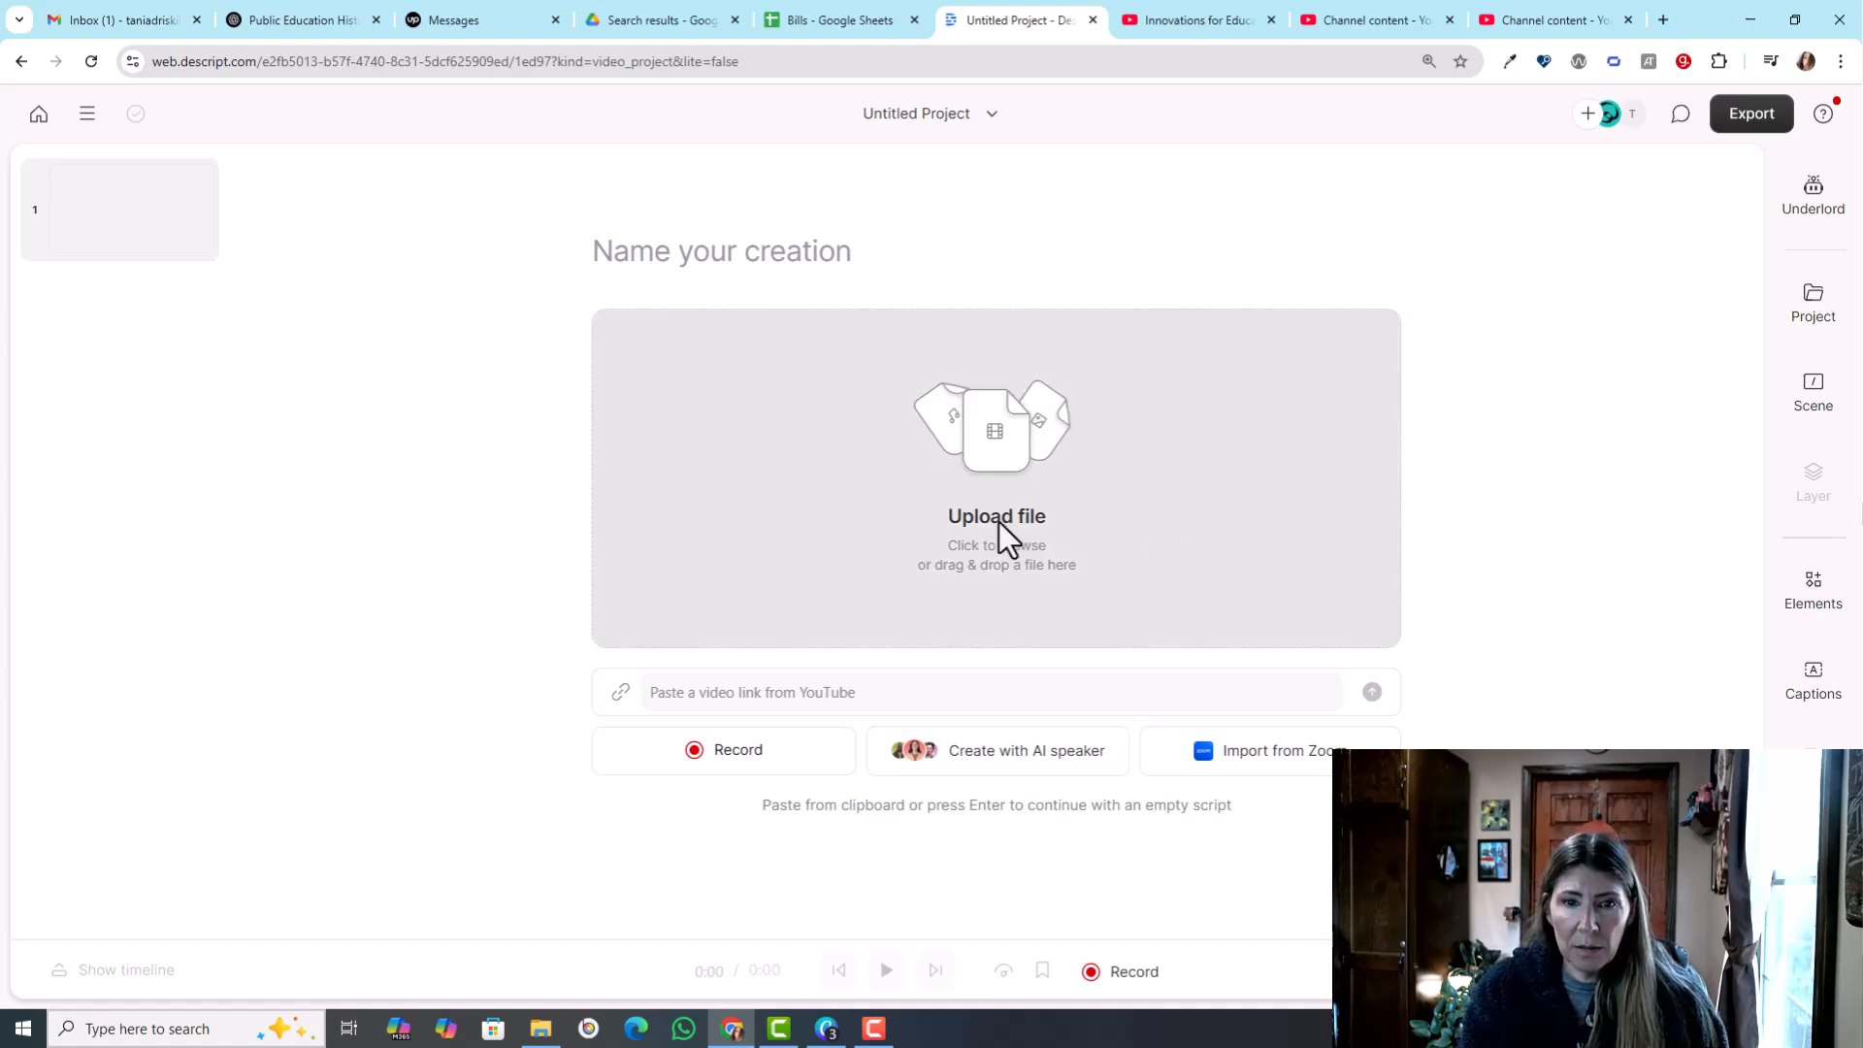
left_click(727, 257)
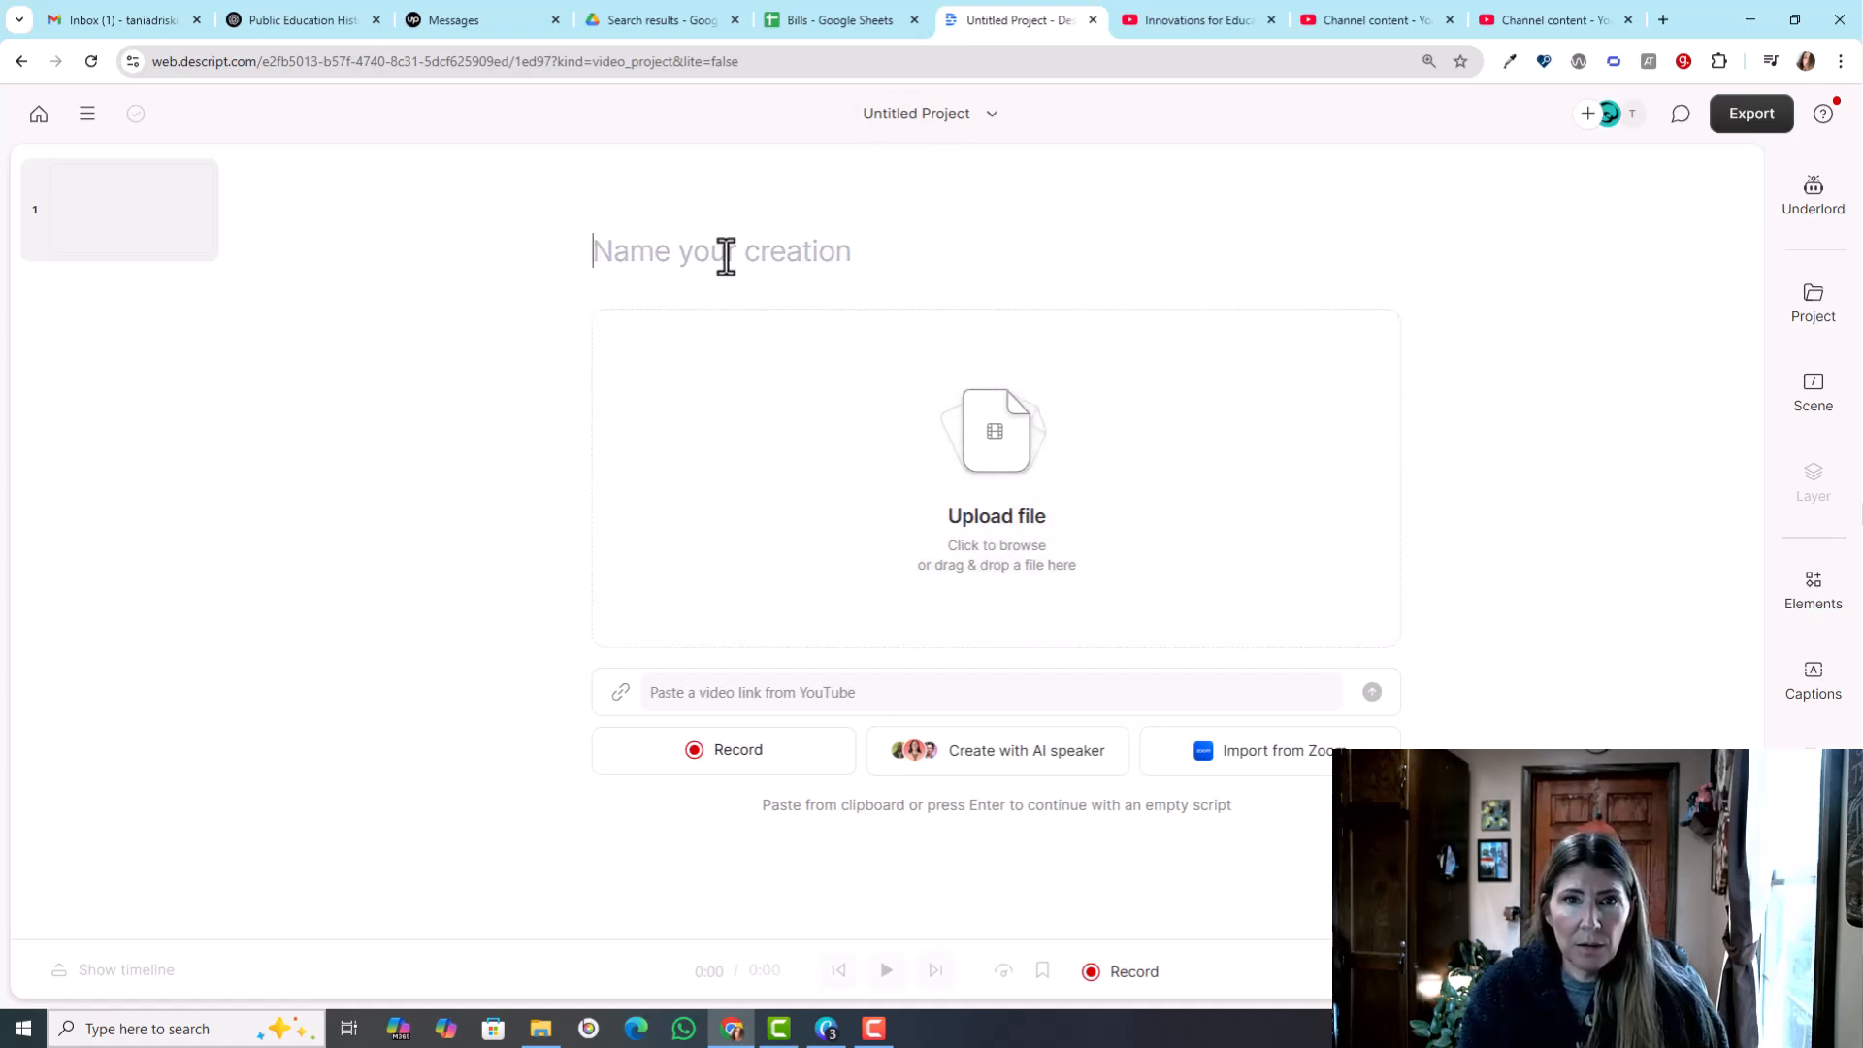
type("Sample")
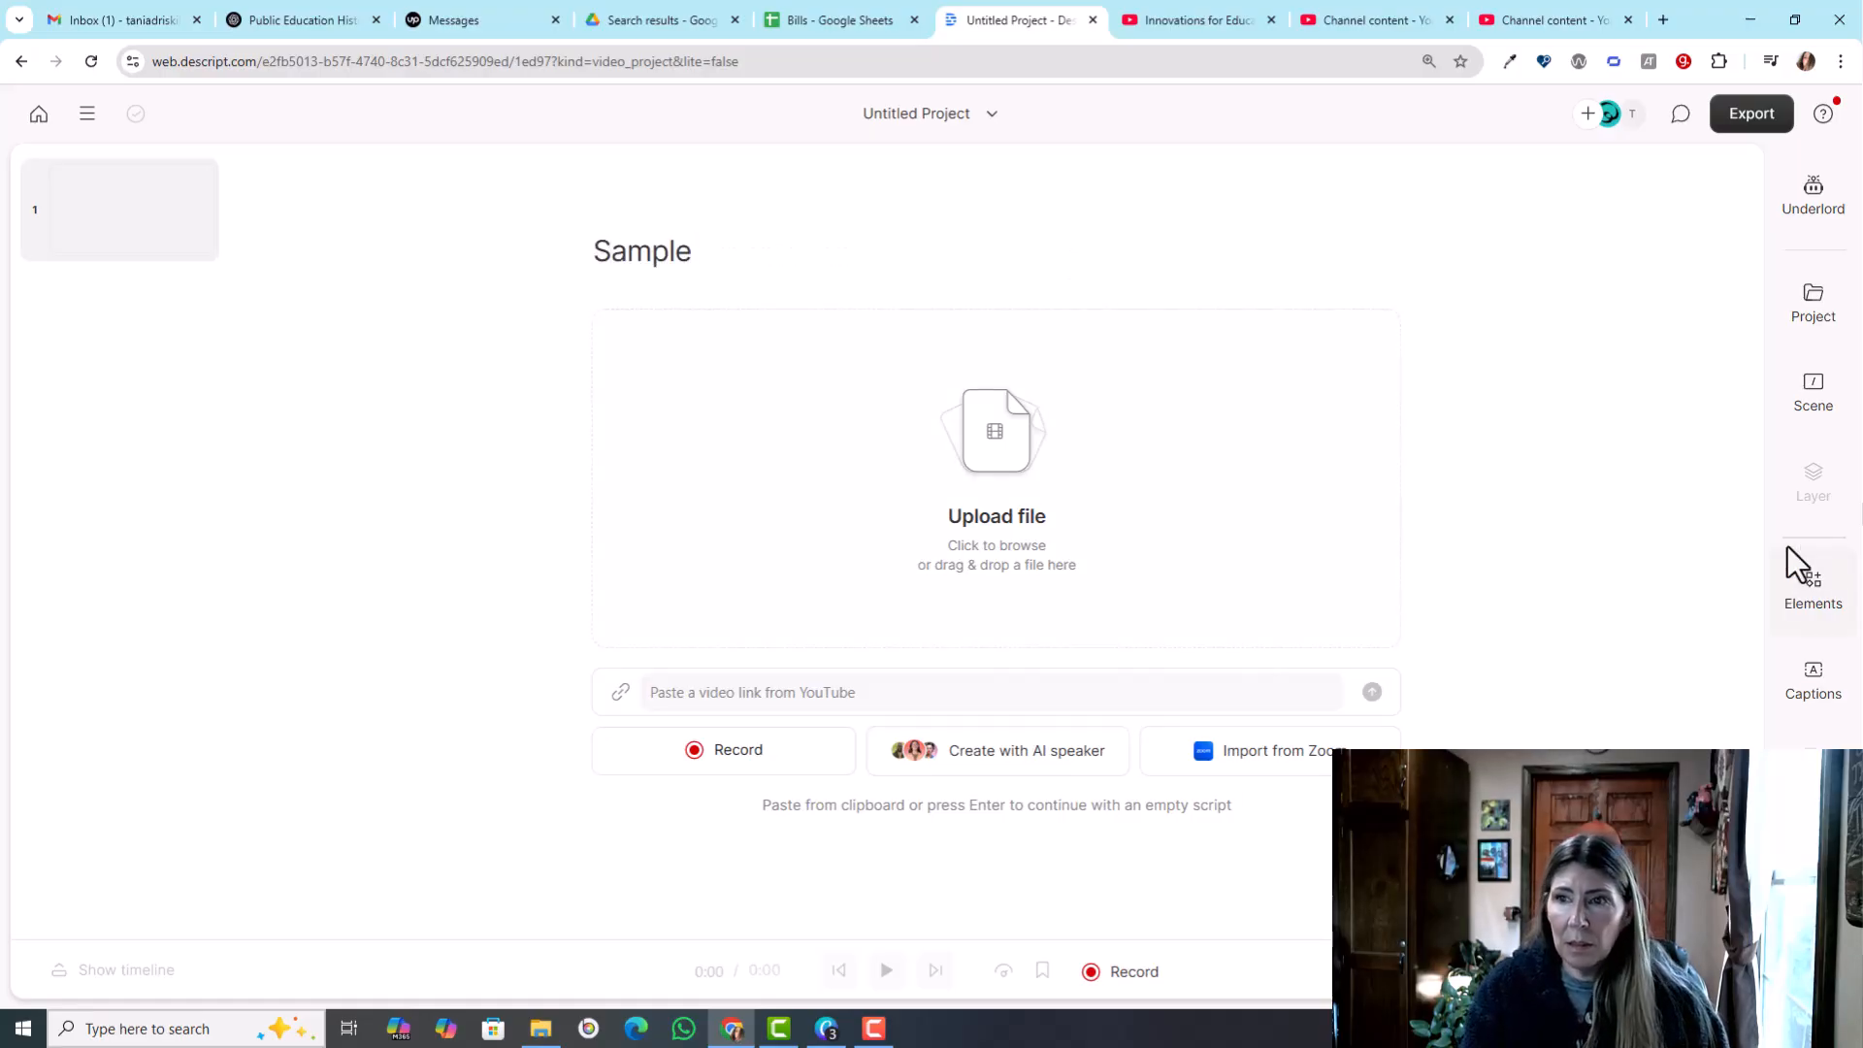
- Have Underlord write a script using the starting point "Something about ai avatars"
left_click(1809, 206)
scroll(1533, 871, "down", 8)
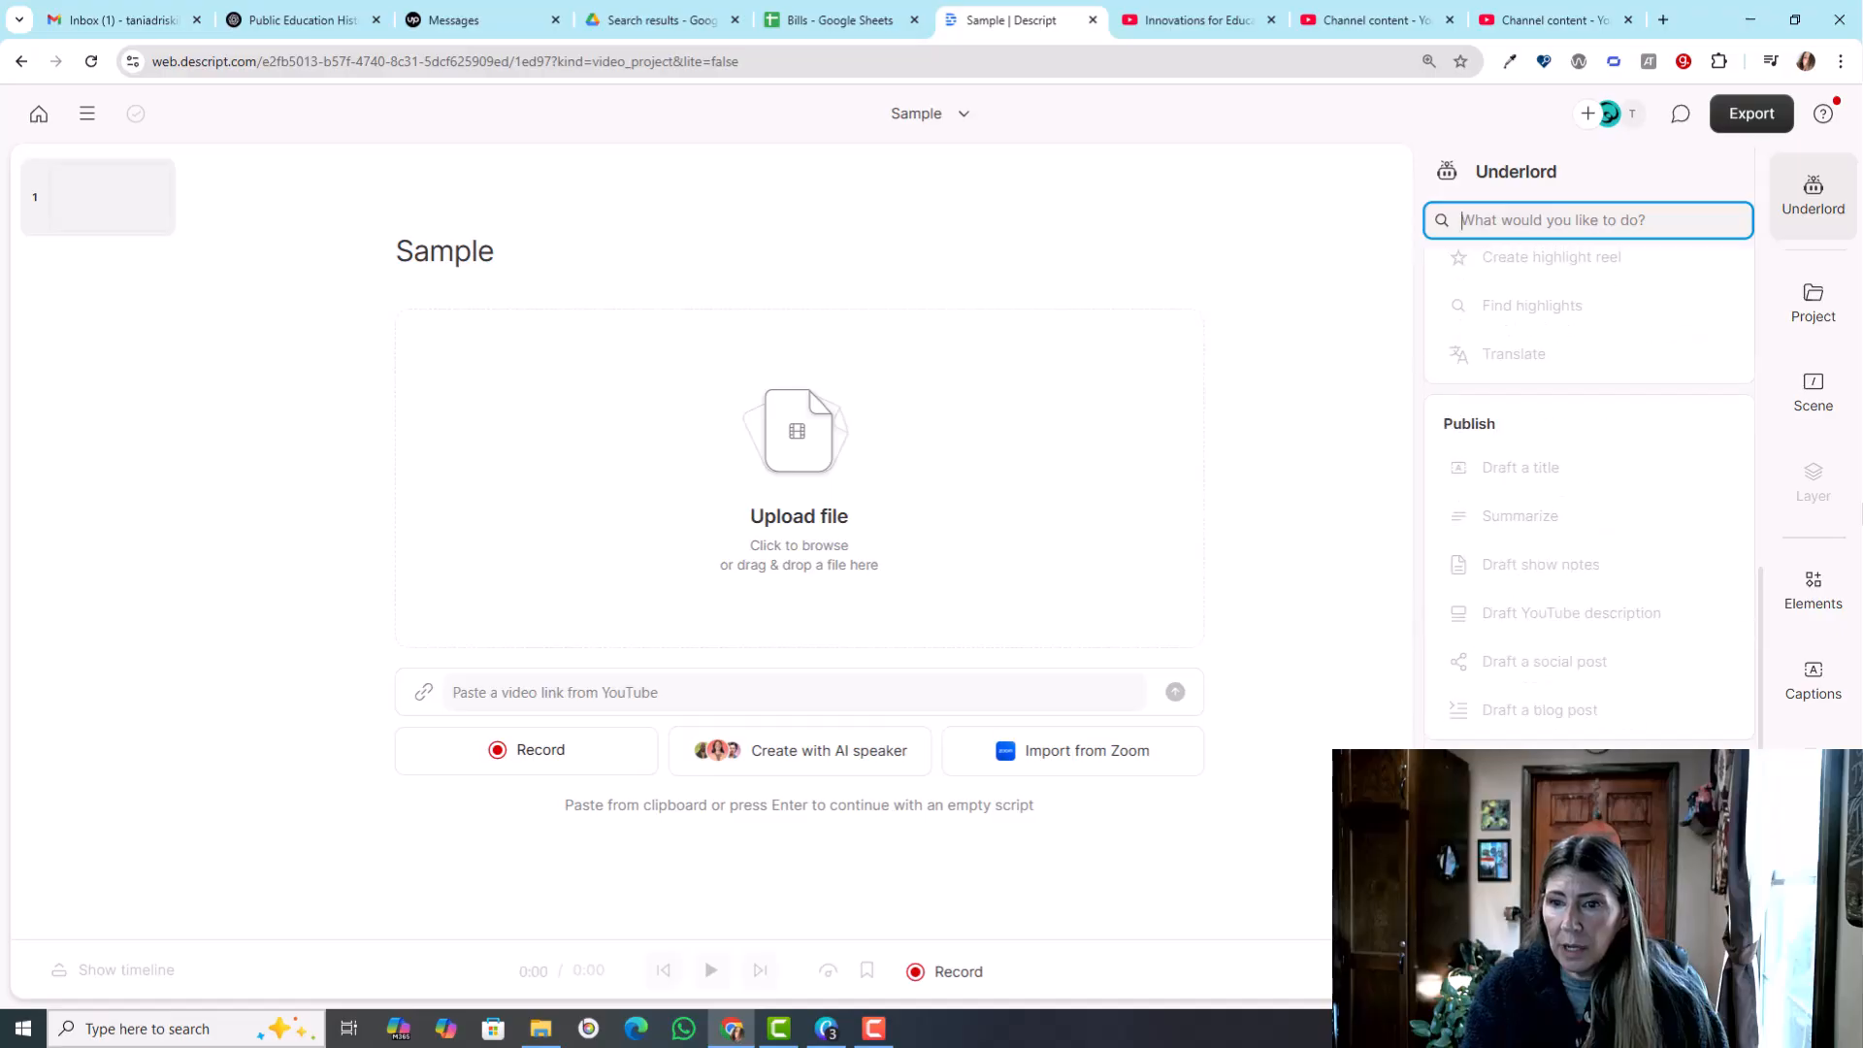
left_click(1533, 871)
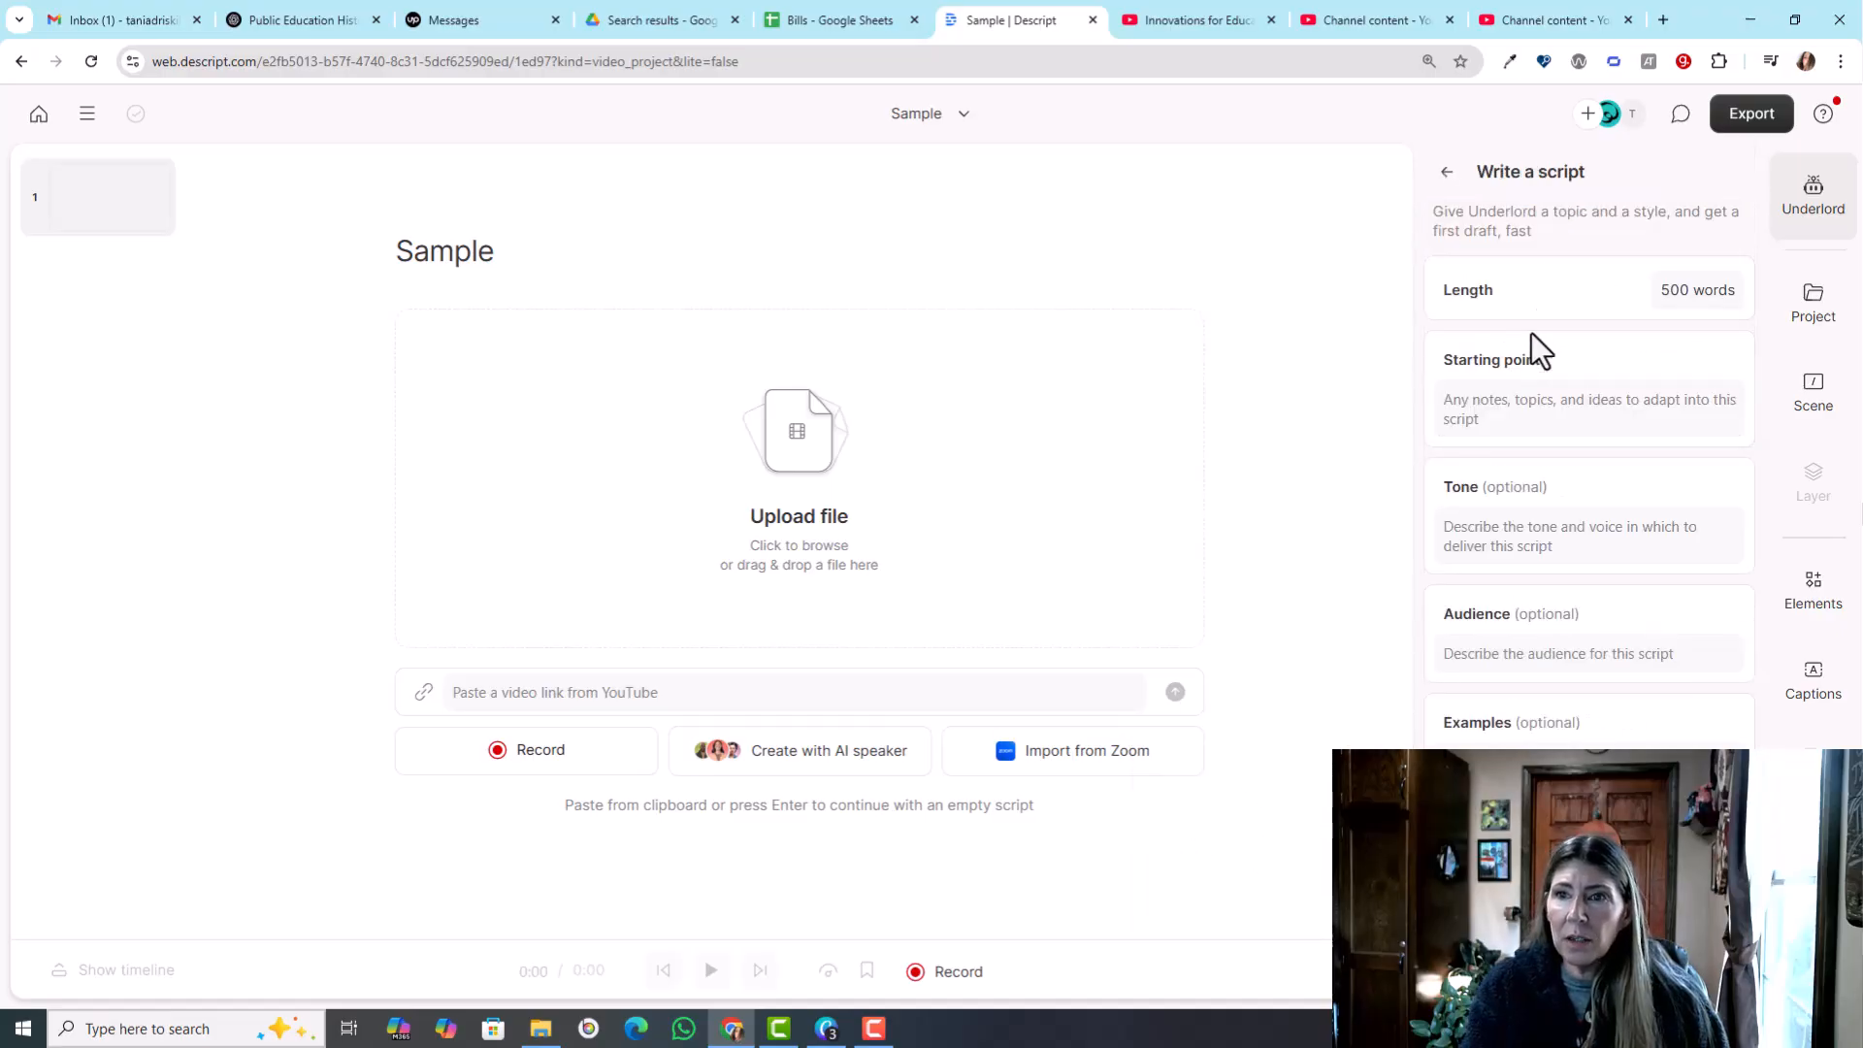
left_click(1495, 408)
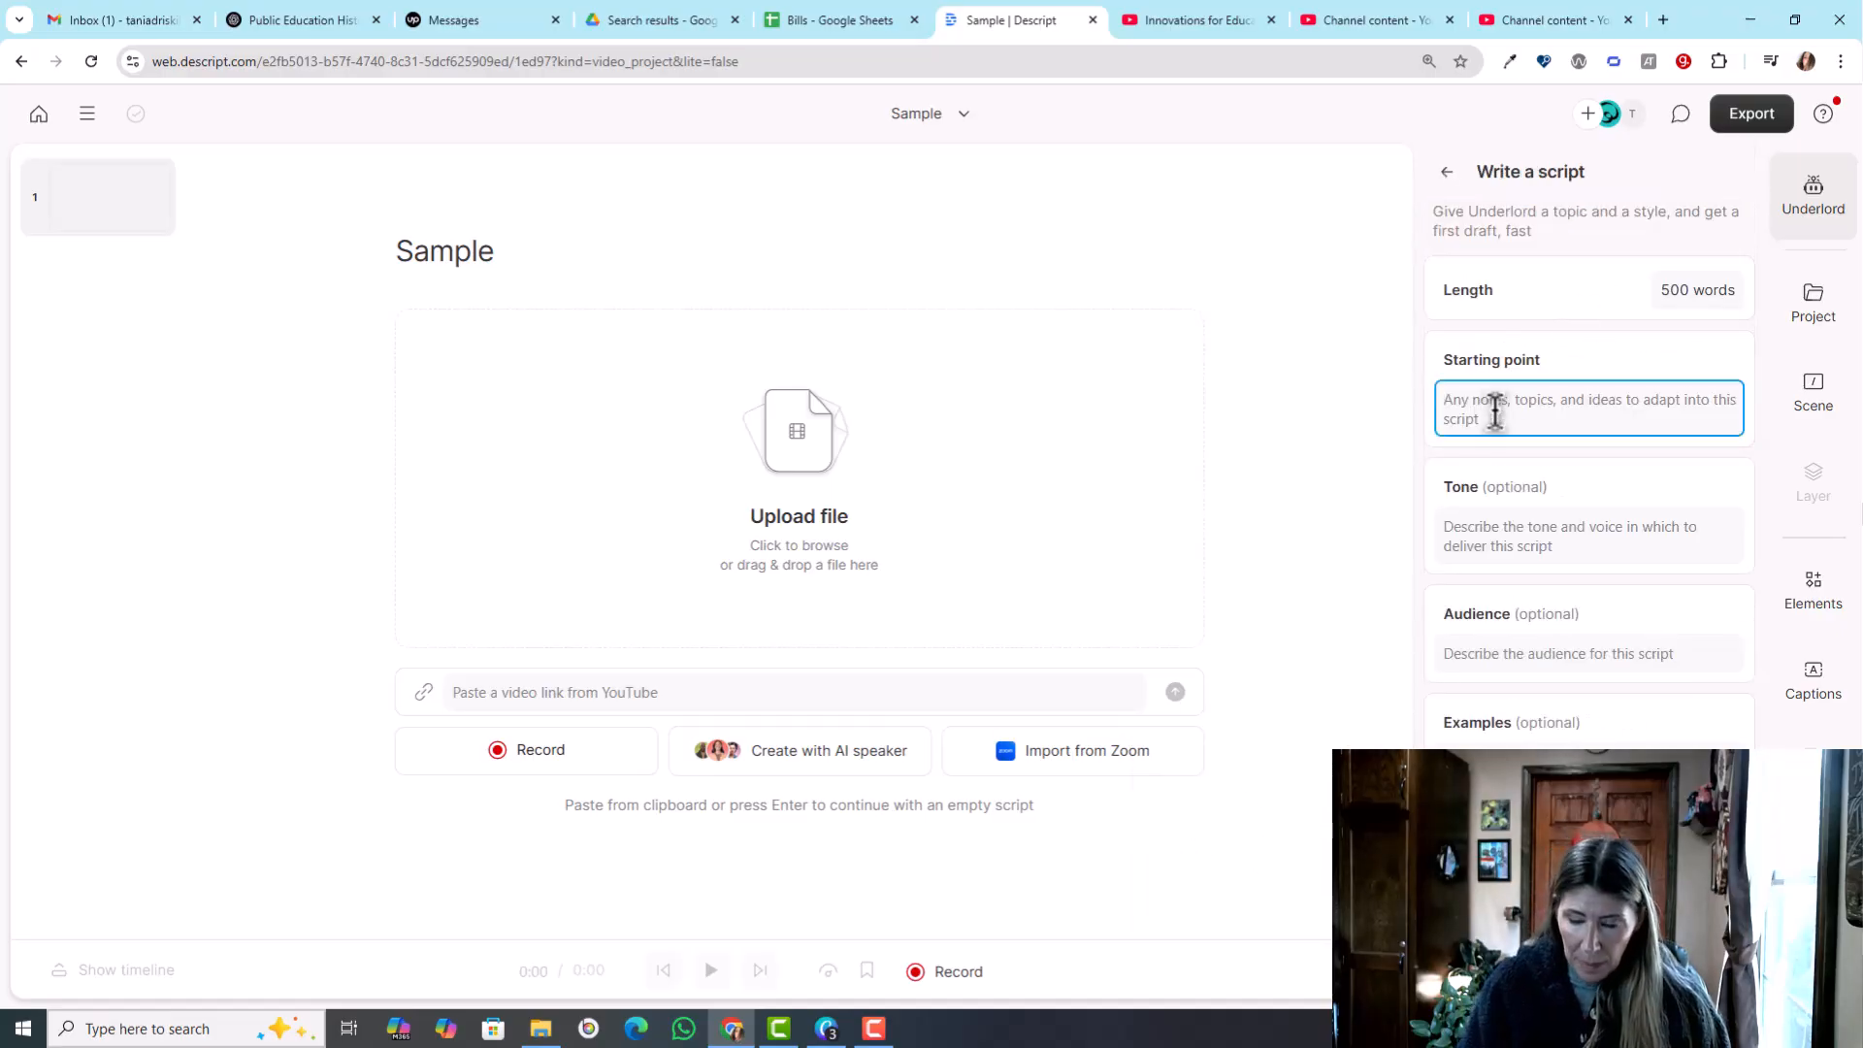
type("Something about")
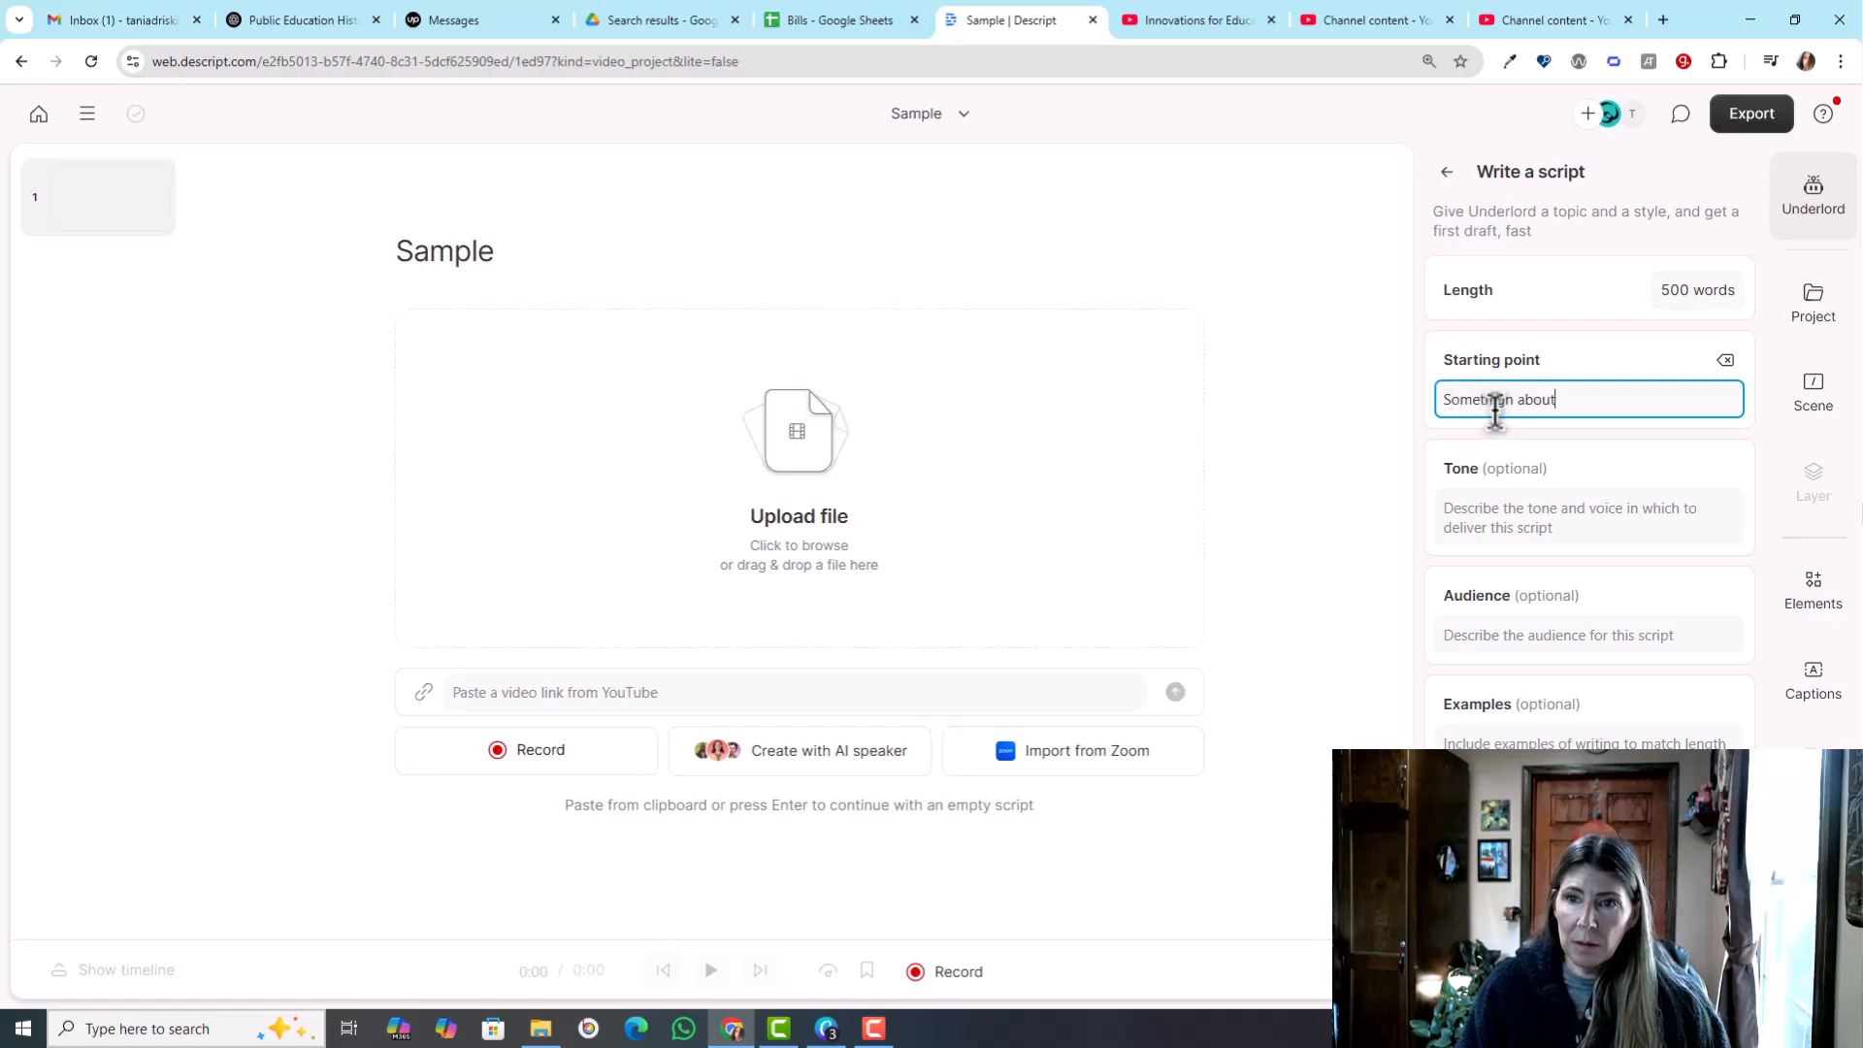
type(" ai avatars")
key("Return")
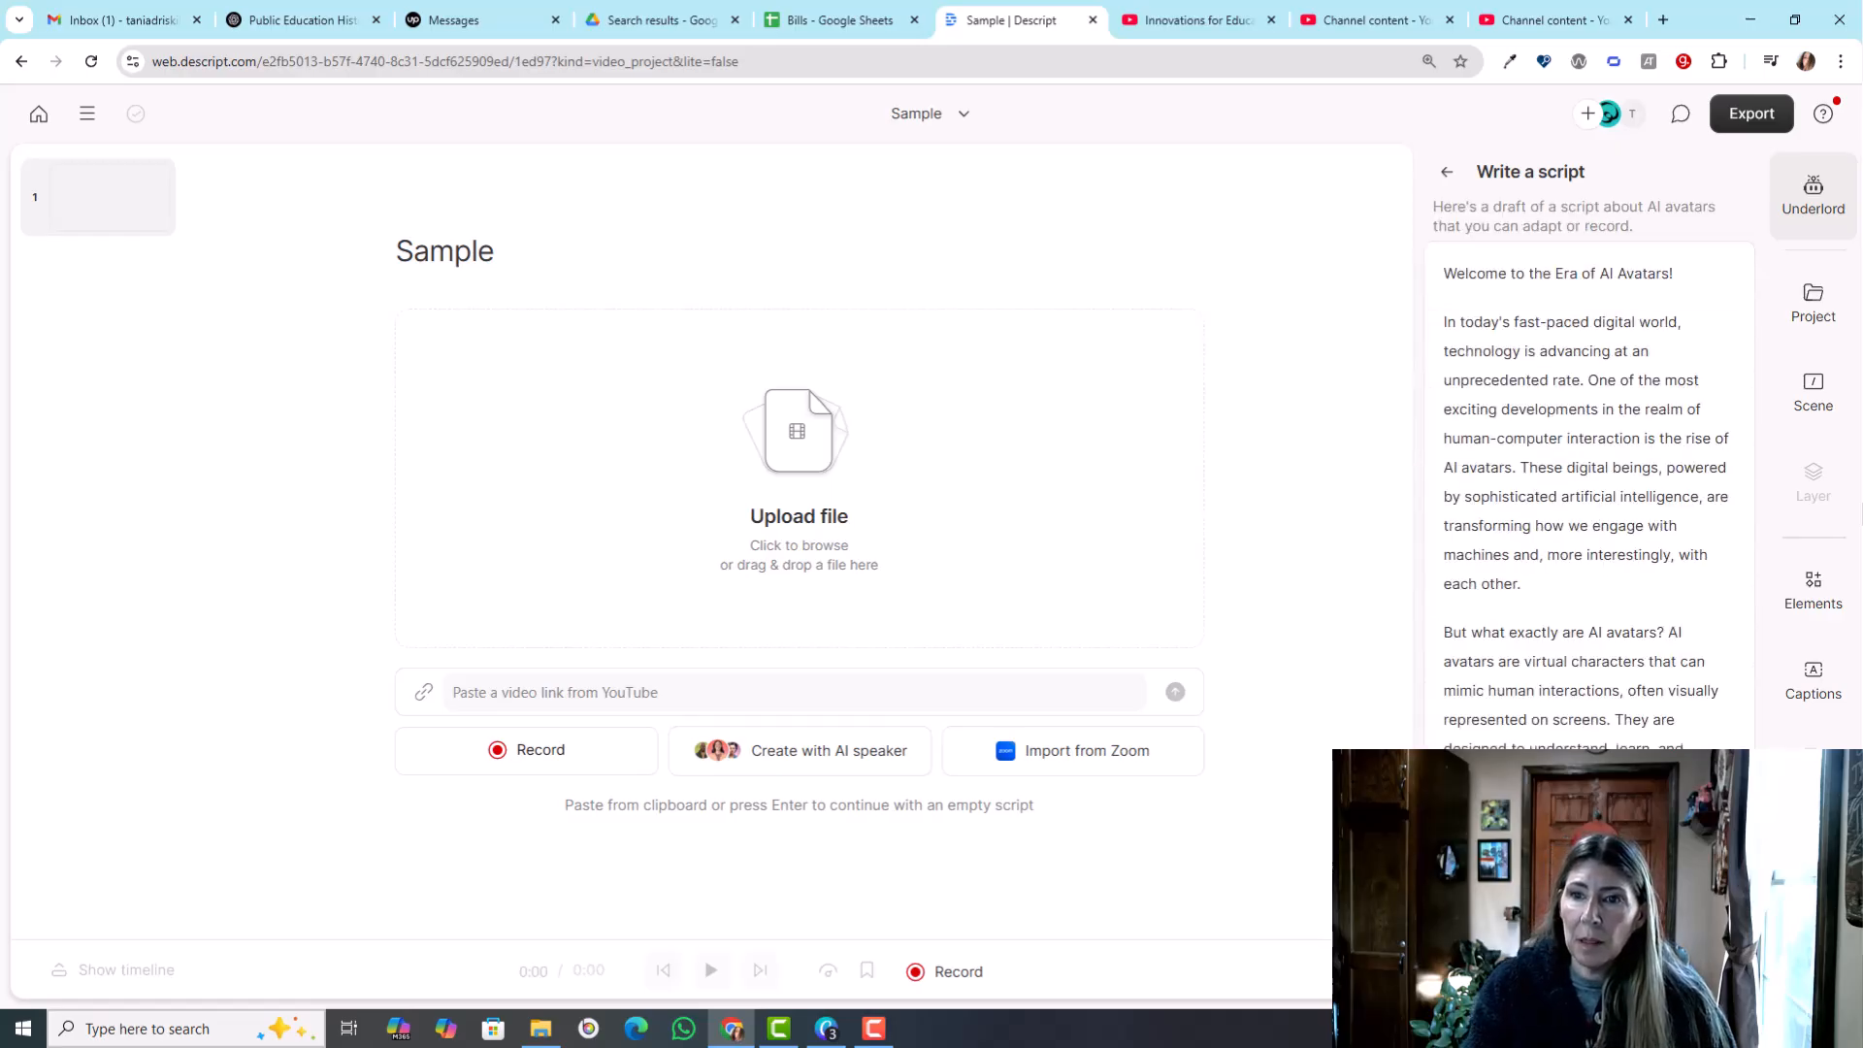
- Review the generated AI avatars draft to its end and insert it into the Sample project's script
scroll(1617, 593, "down", 4)
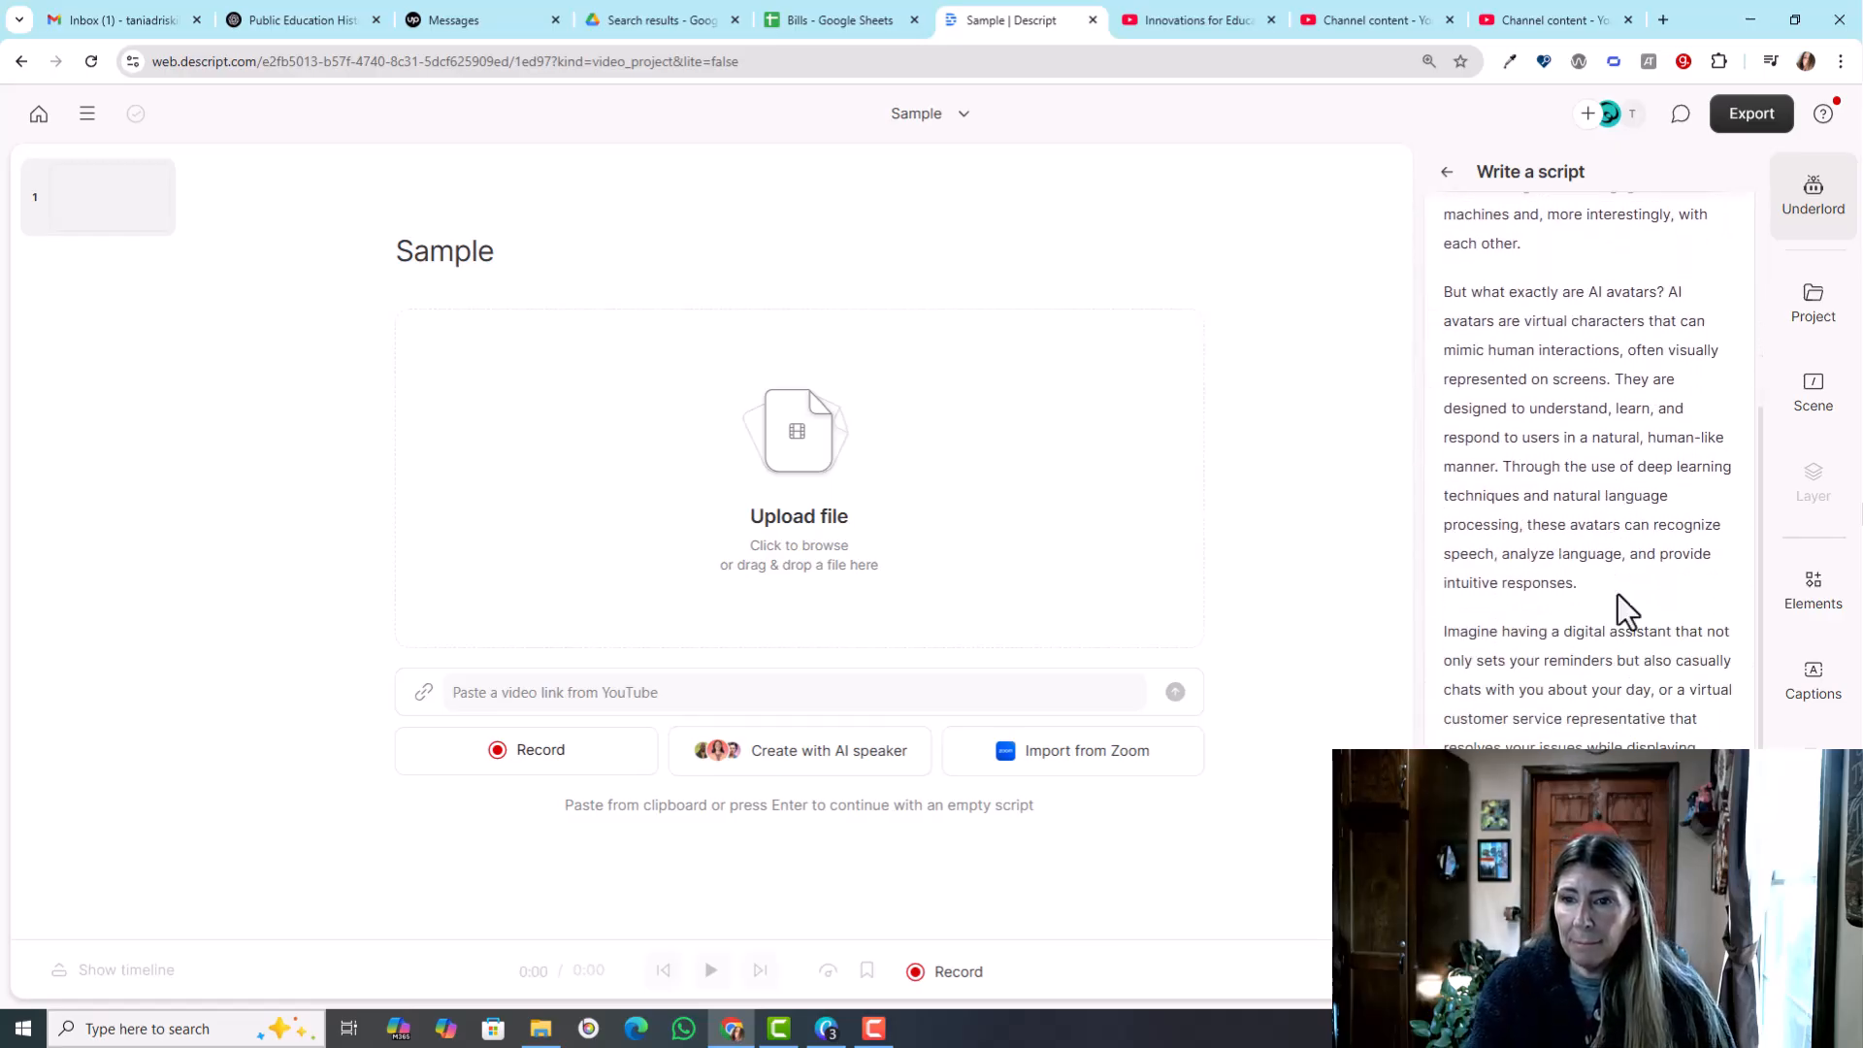
scroll(1603, 736, "down", 8)
scroll(1588, 473, "down", 9)
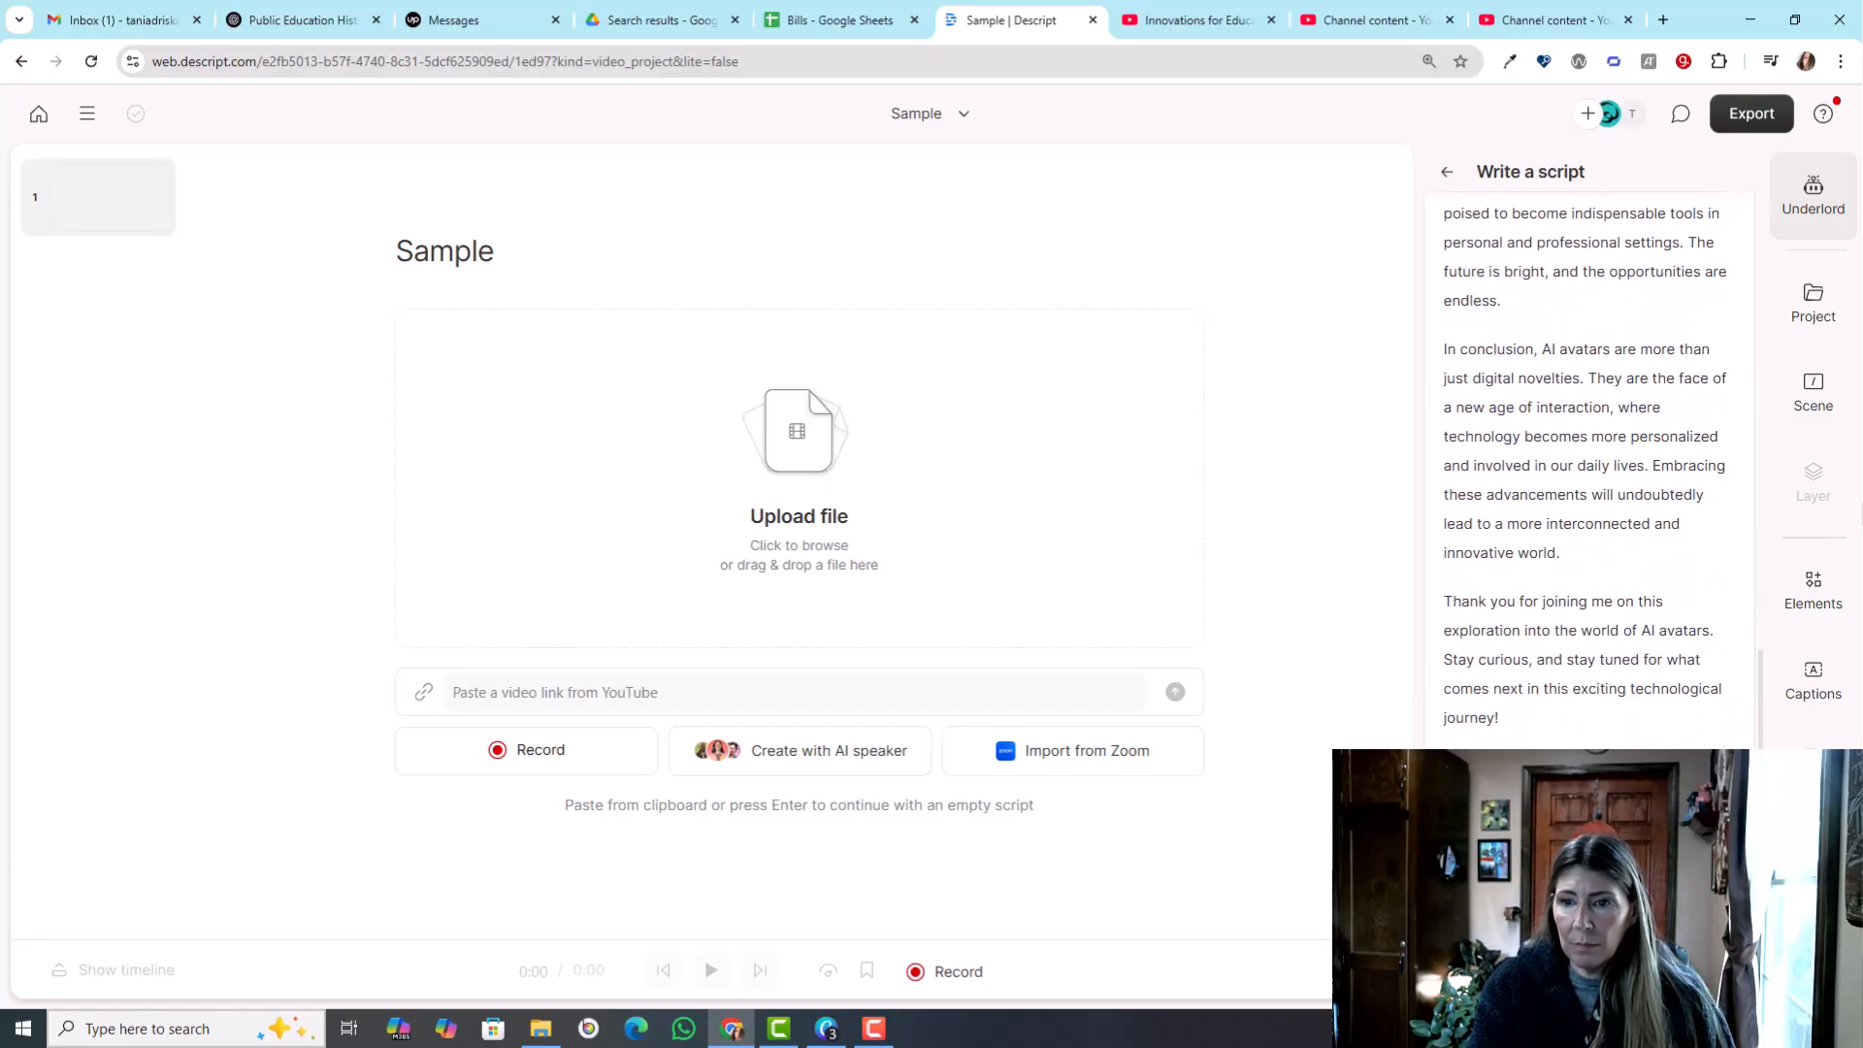
key("ctrl+v")
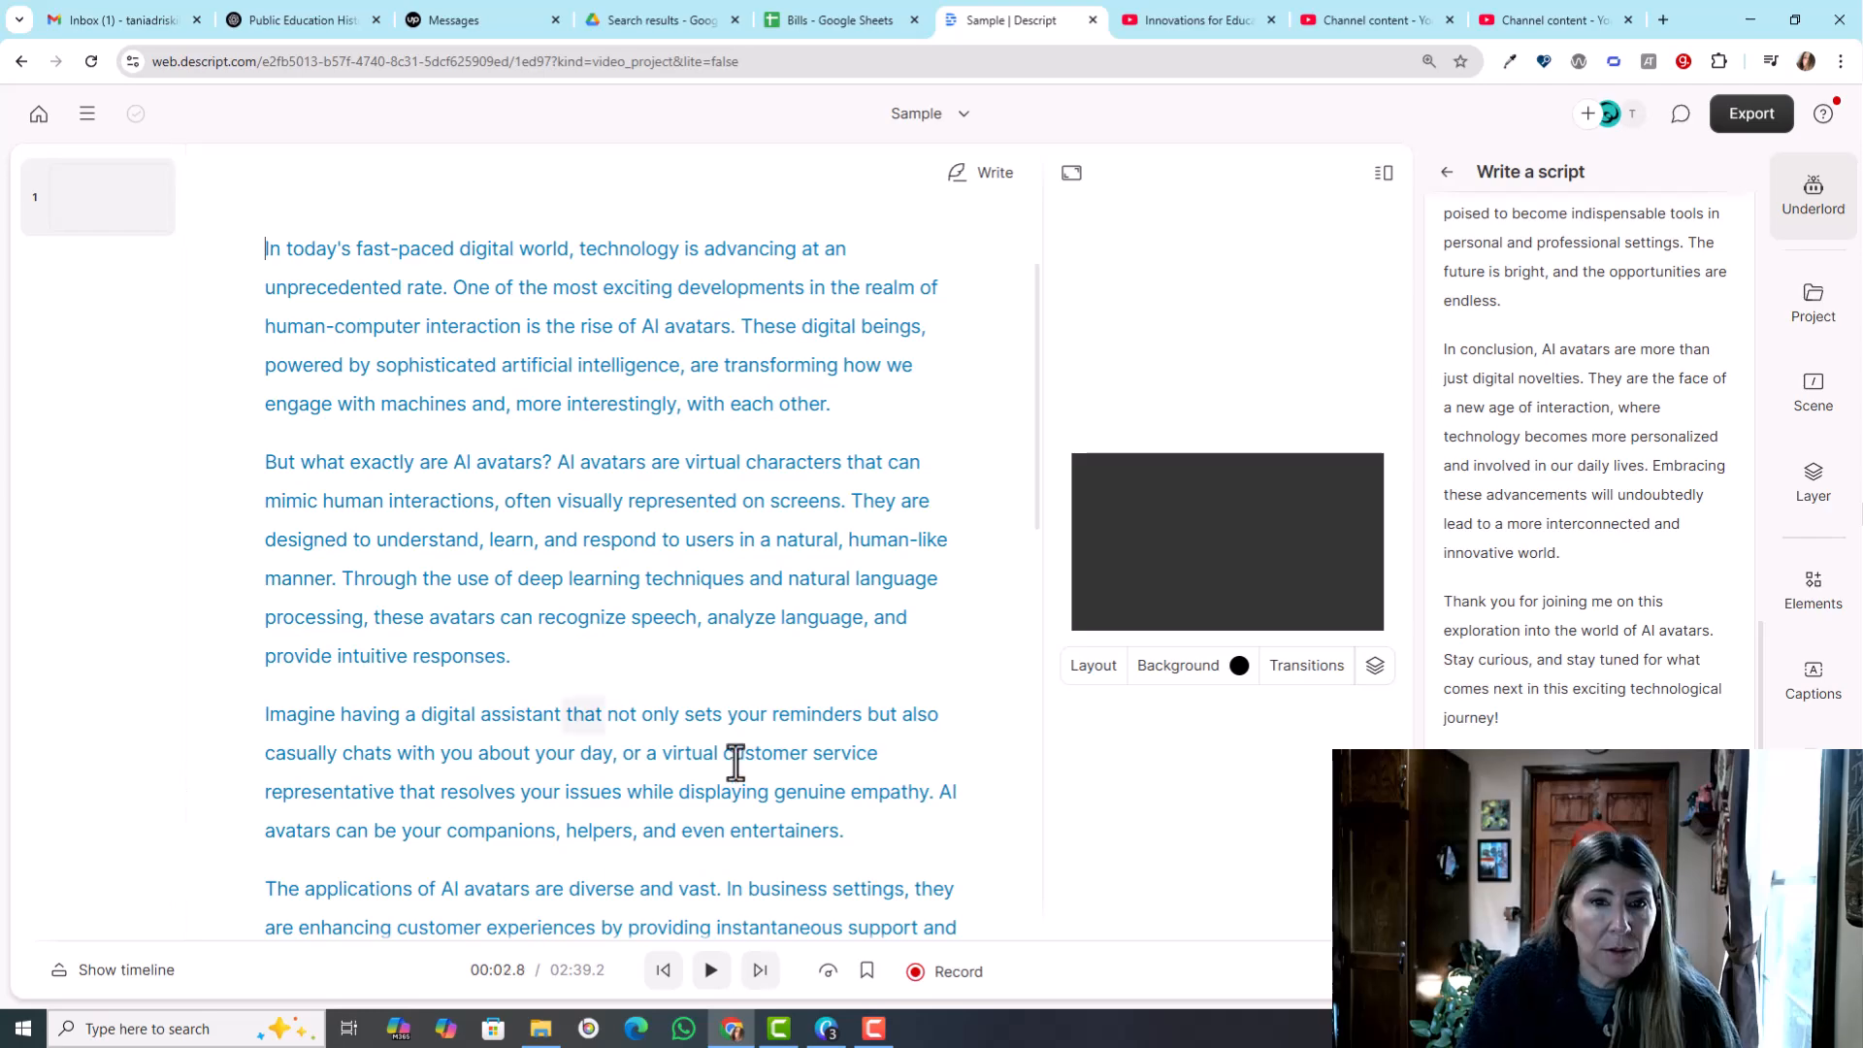
- Assign the stock AI speaker Simon to the script from the paragraph beginning "In today's fast-paced digital world"
right_click(267, 246)
left_click(363, 268)
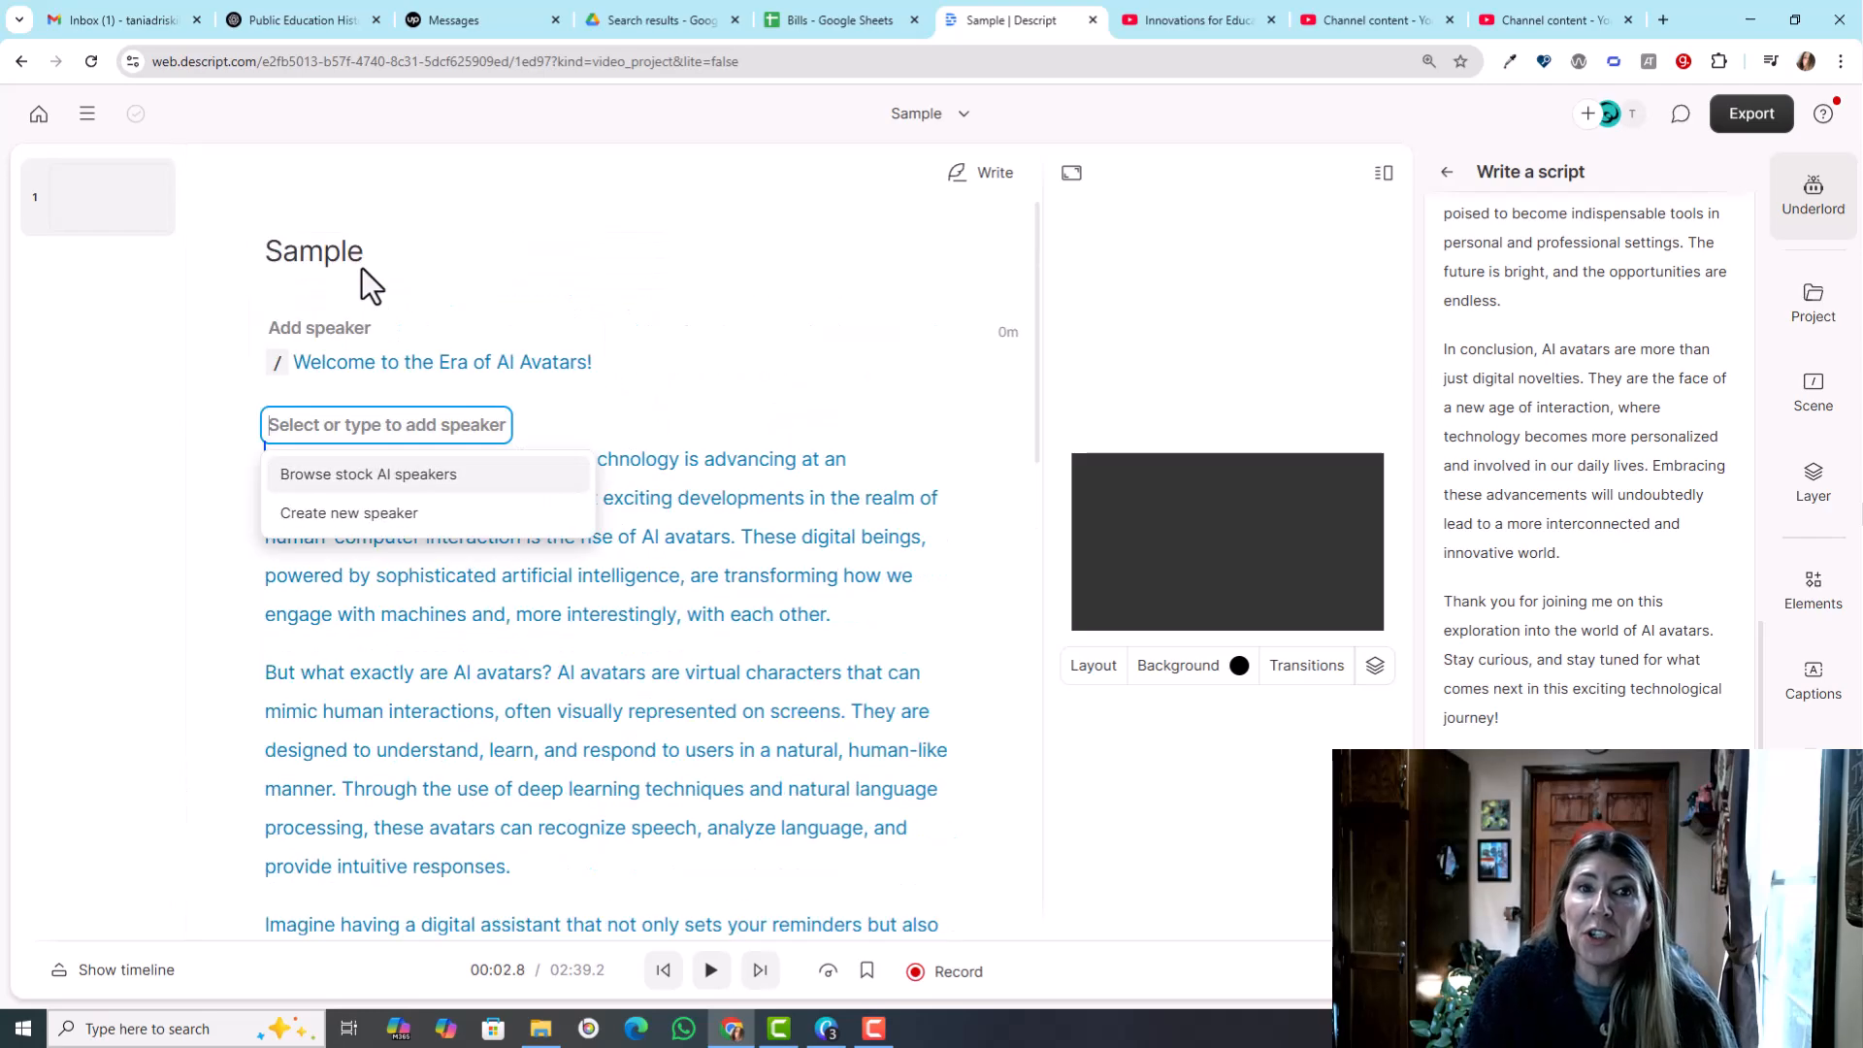
left_click(344, 473)
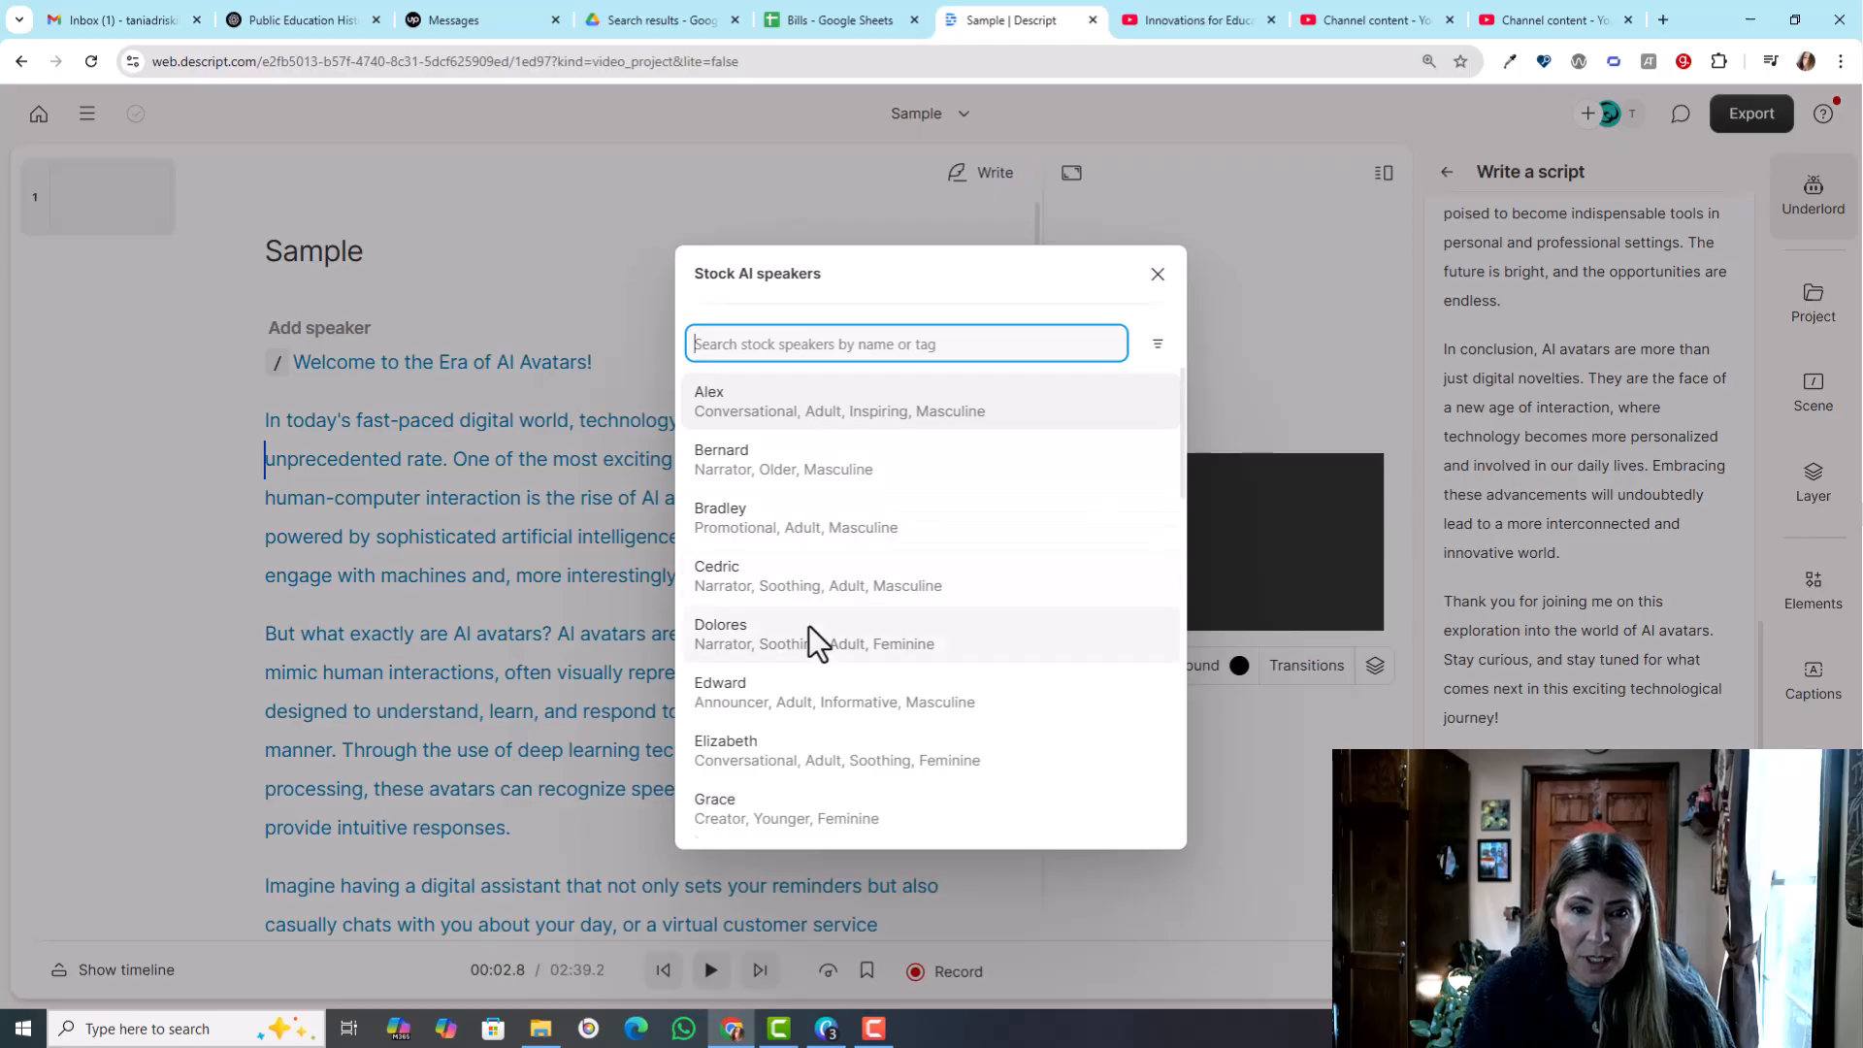
scroll(808, 625, "down", 10)
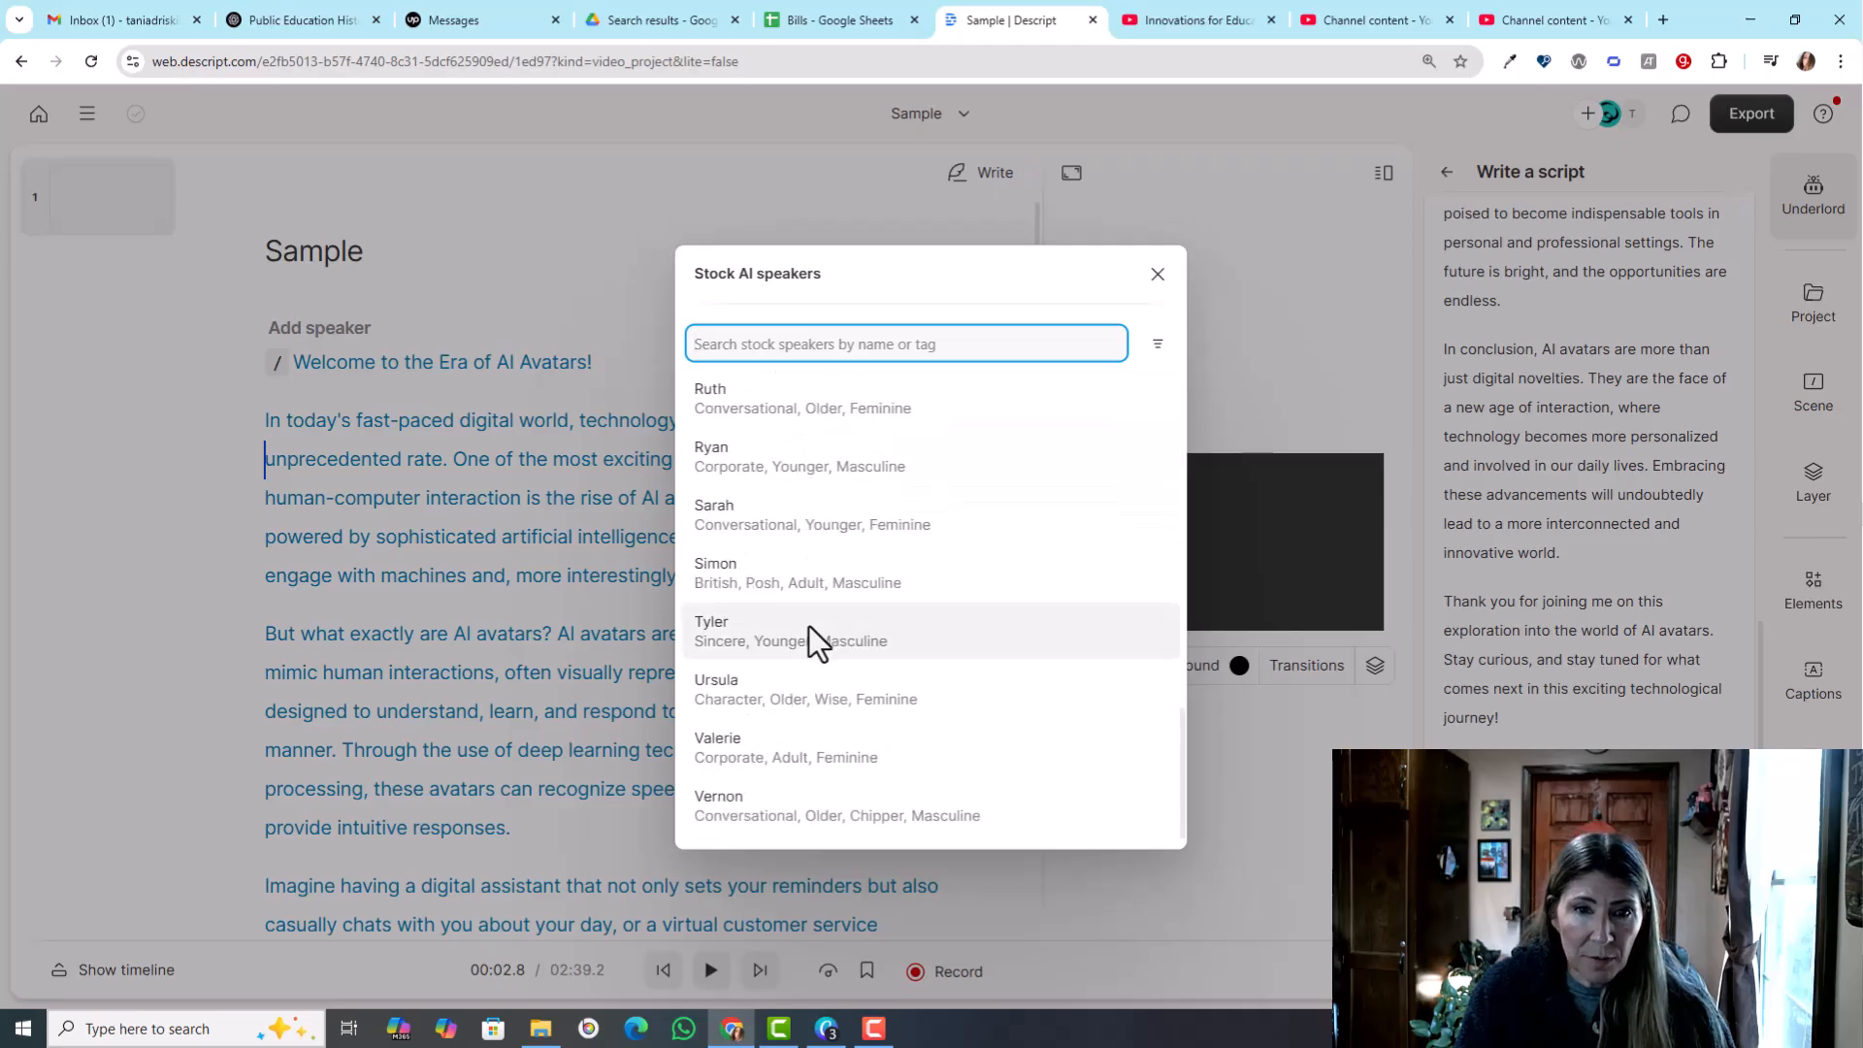
left_click(977, 561)
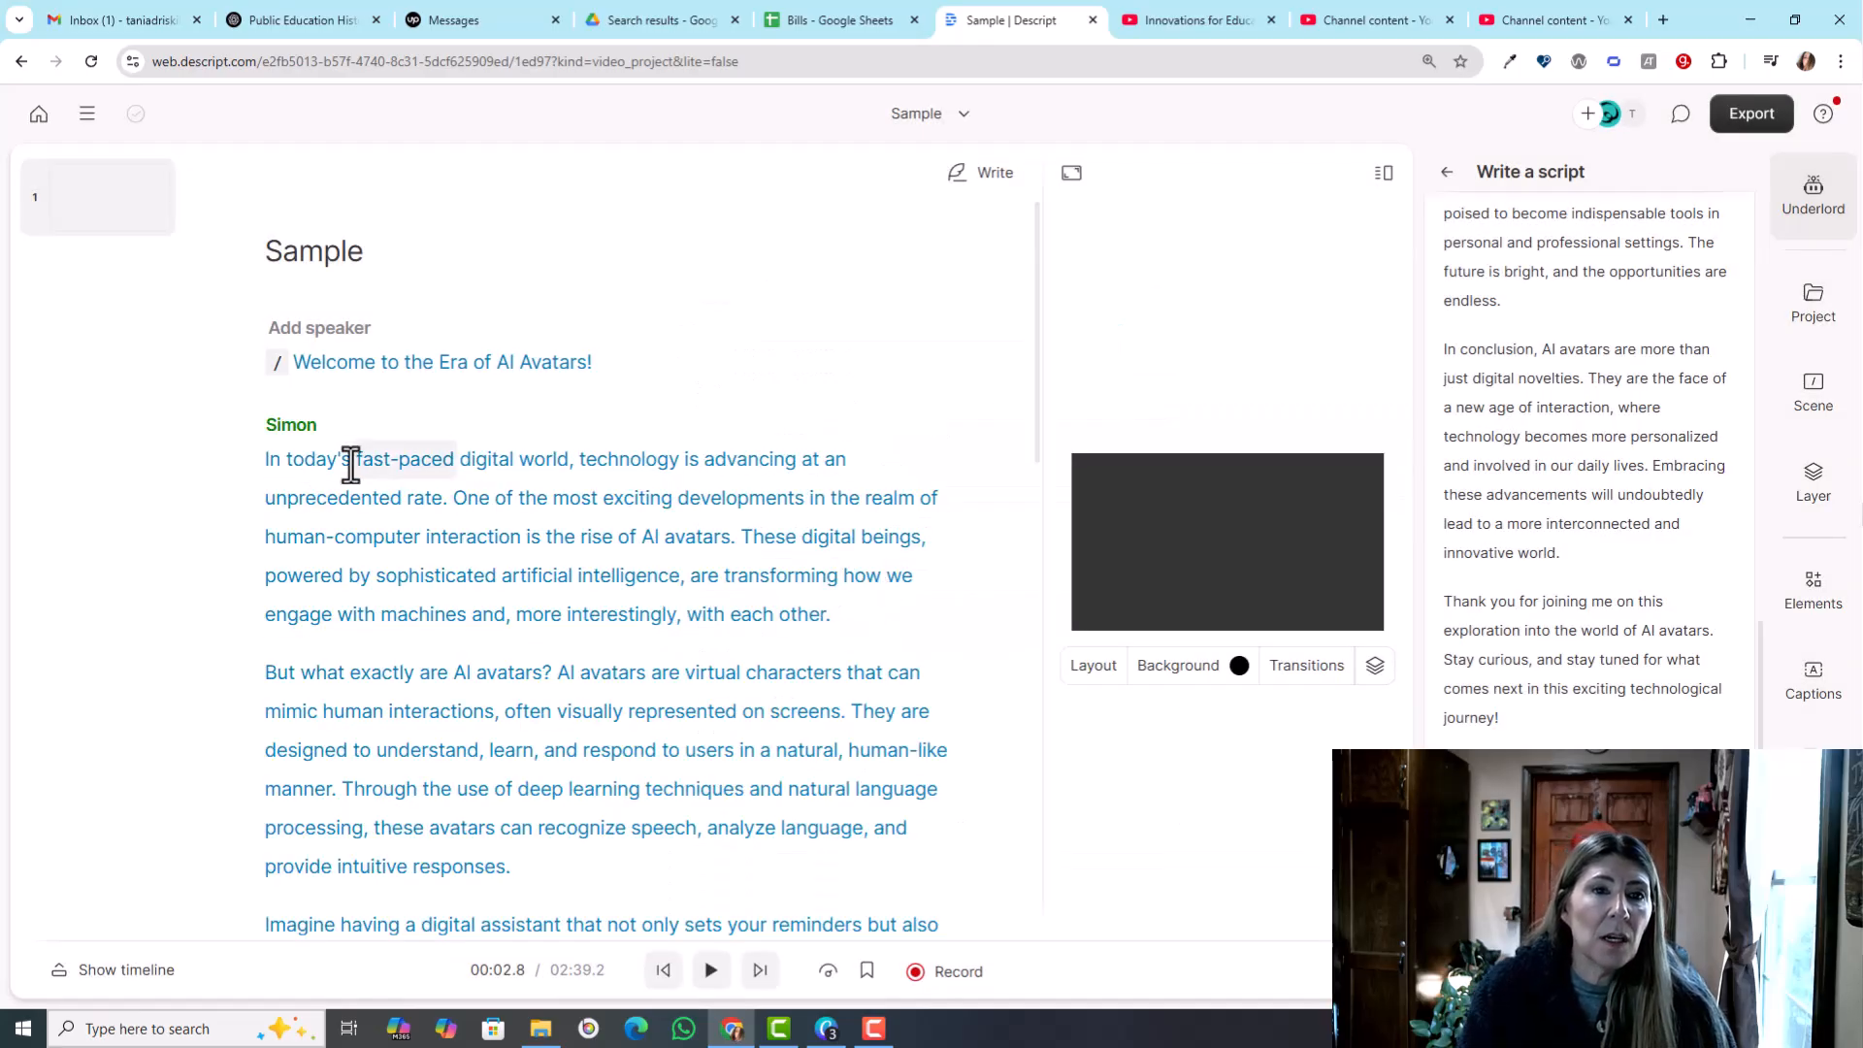
- Assign Simon the gallery avatar of the bearded man with glasses and a navy polo on a blue background
left_click(298, 429)
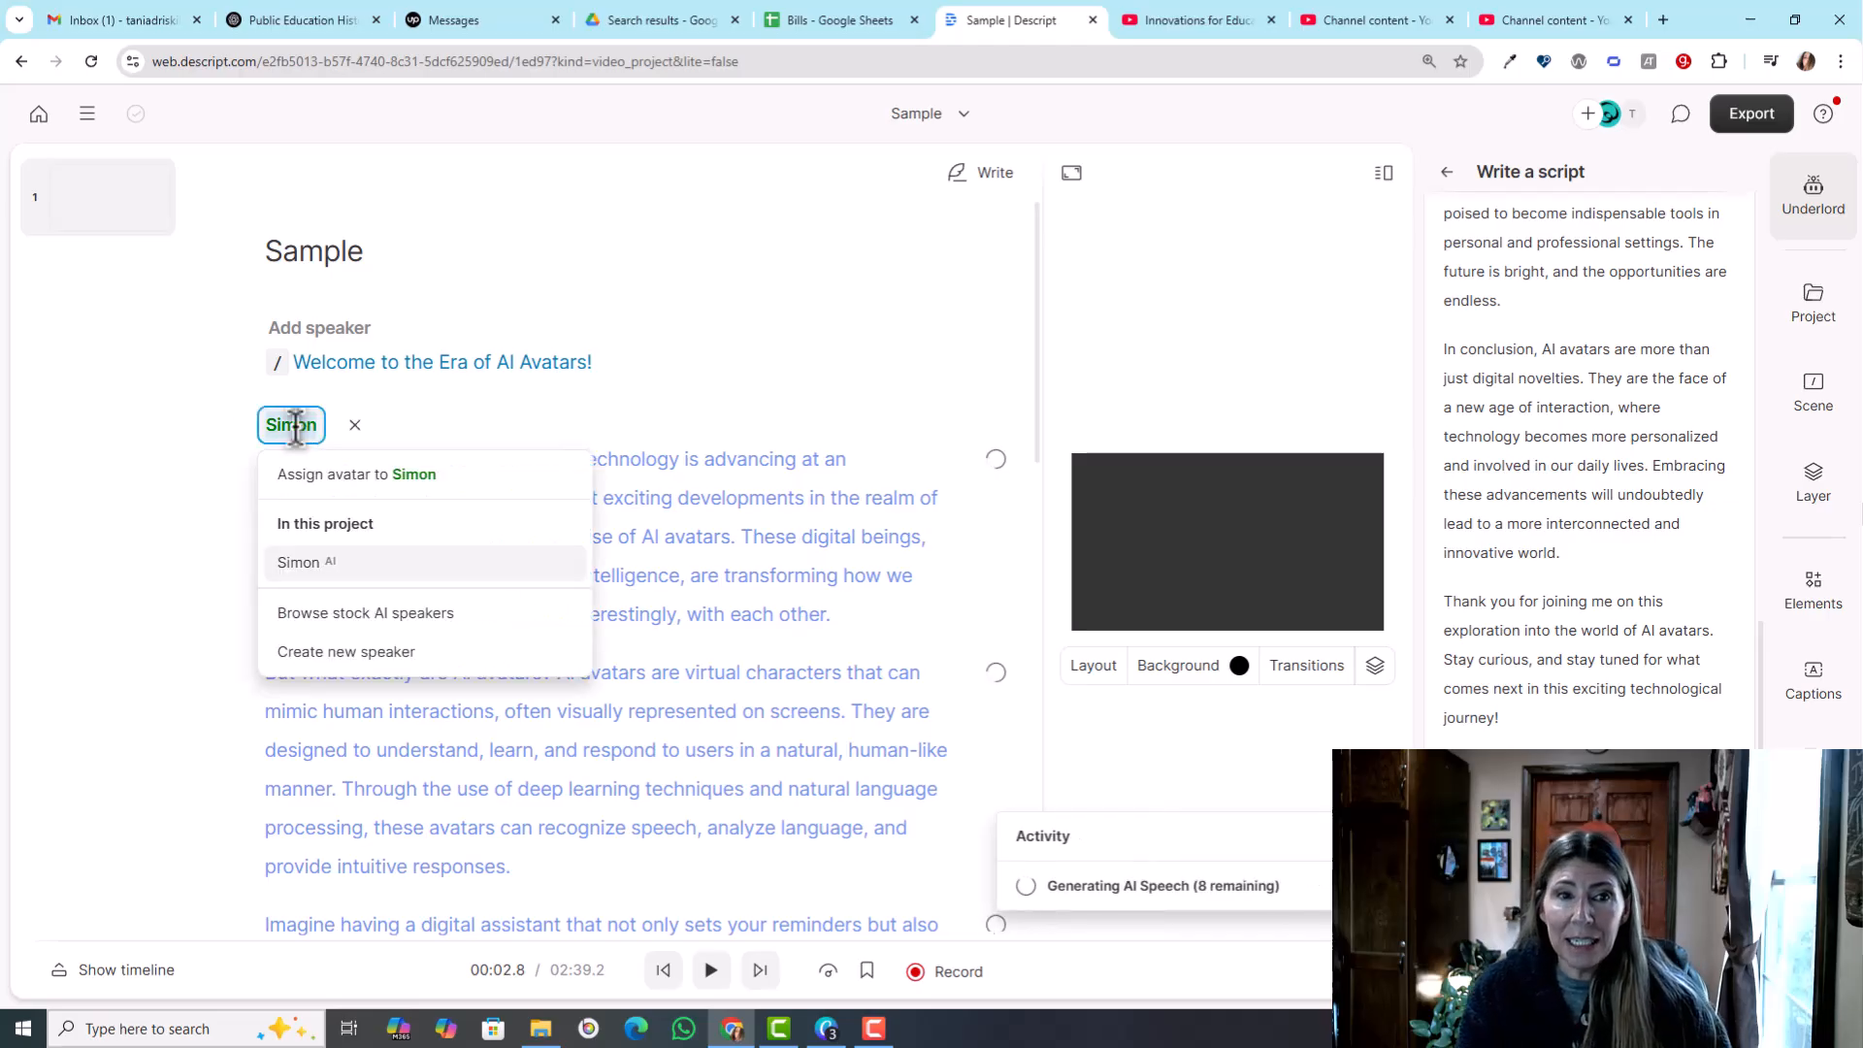
left_click(342, 470)
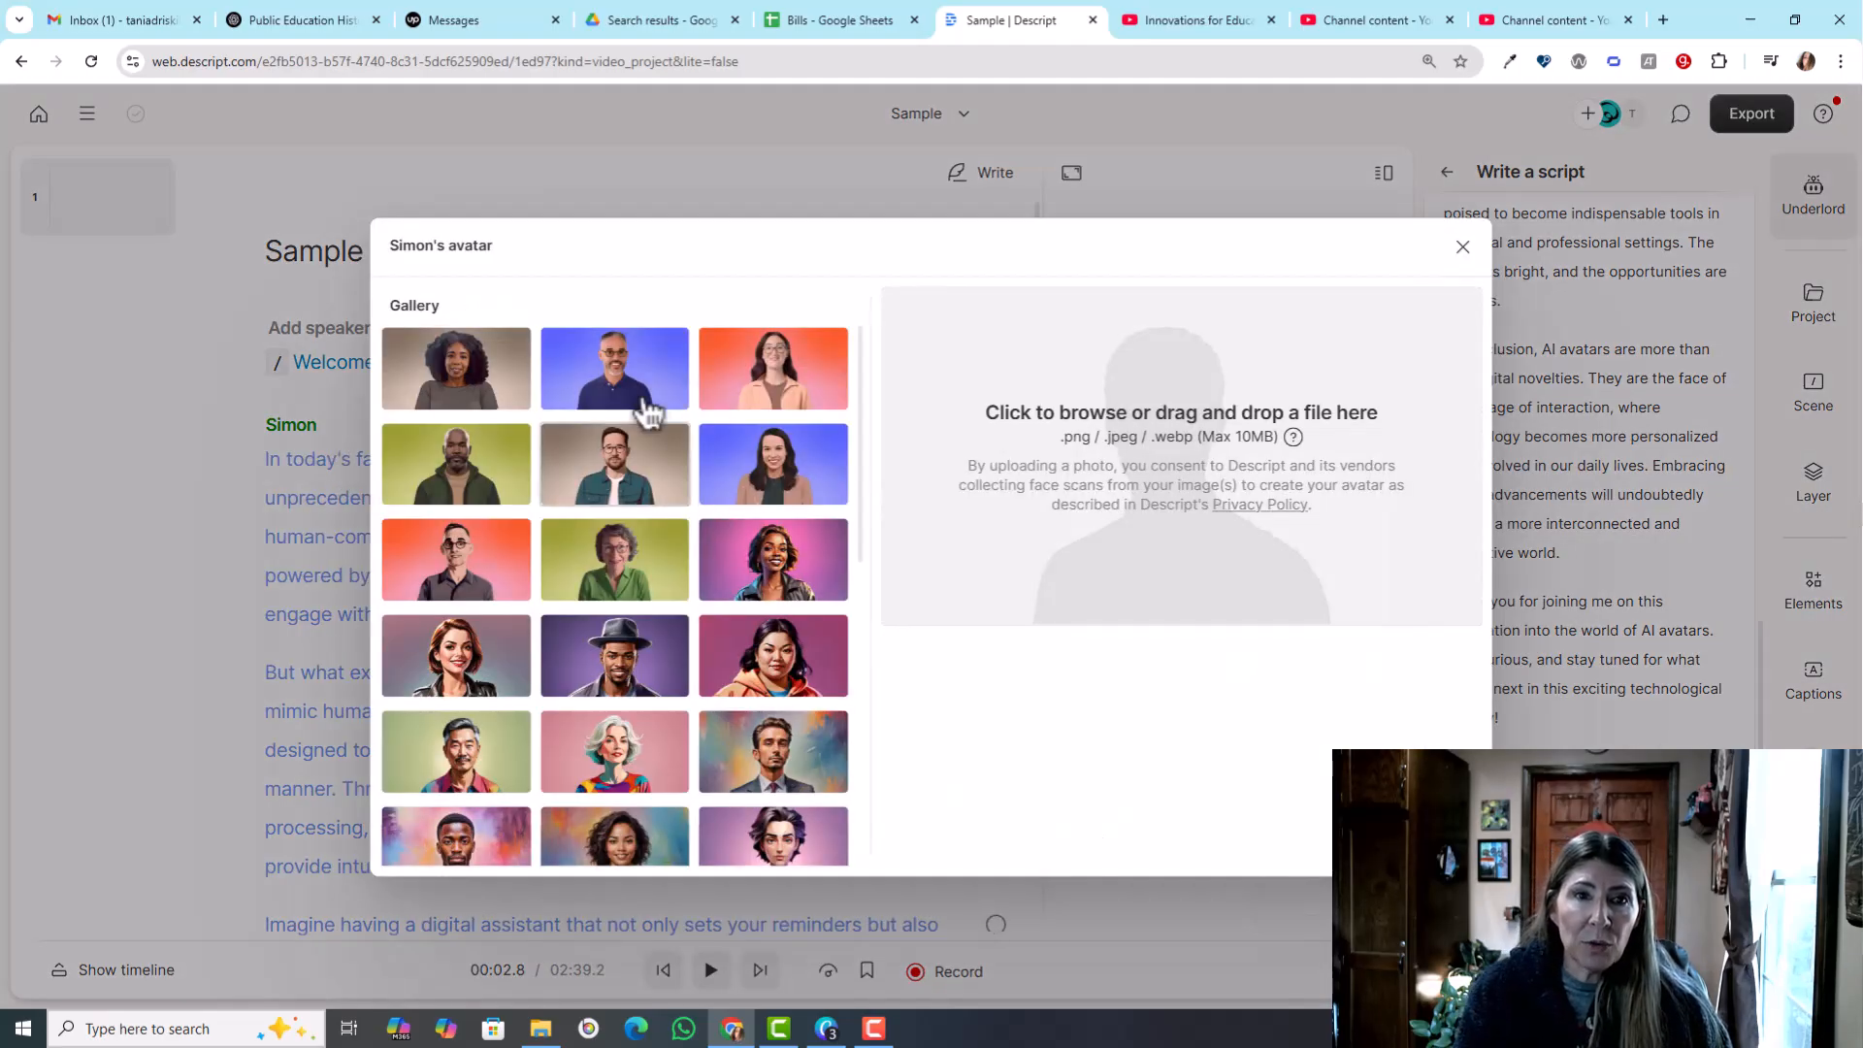
left_click(644, 400)
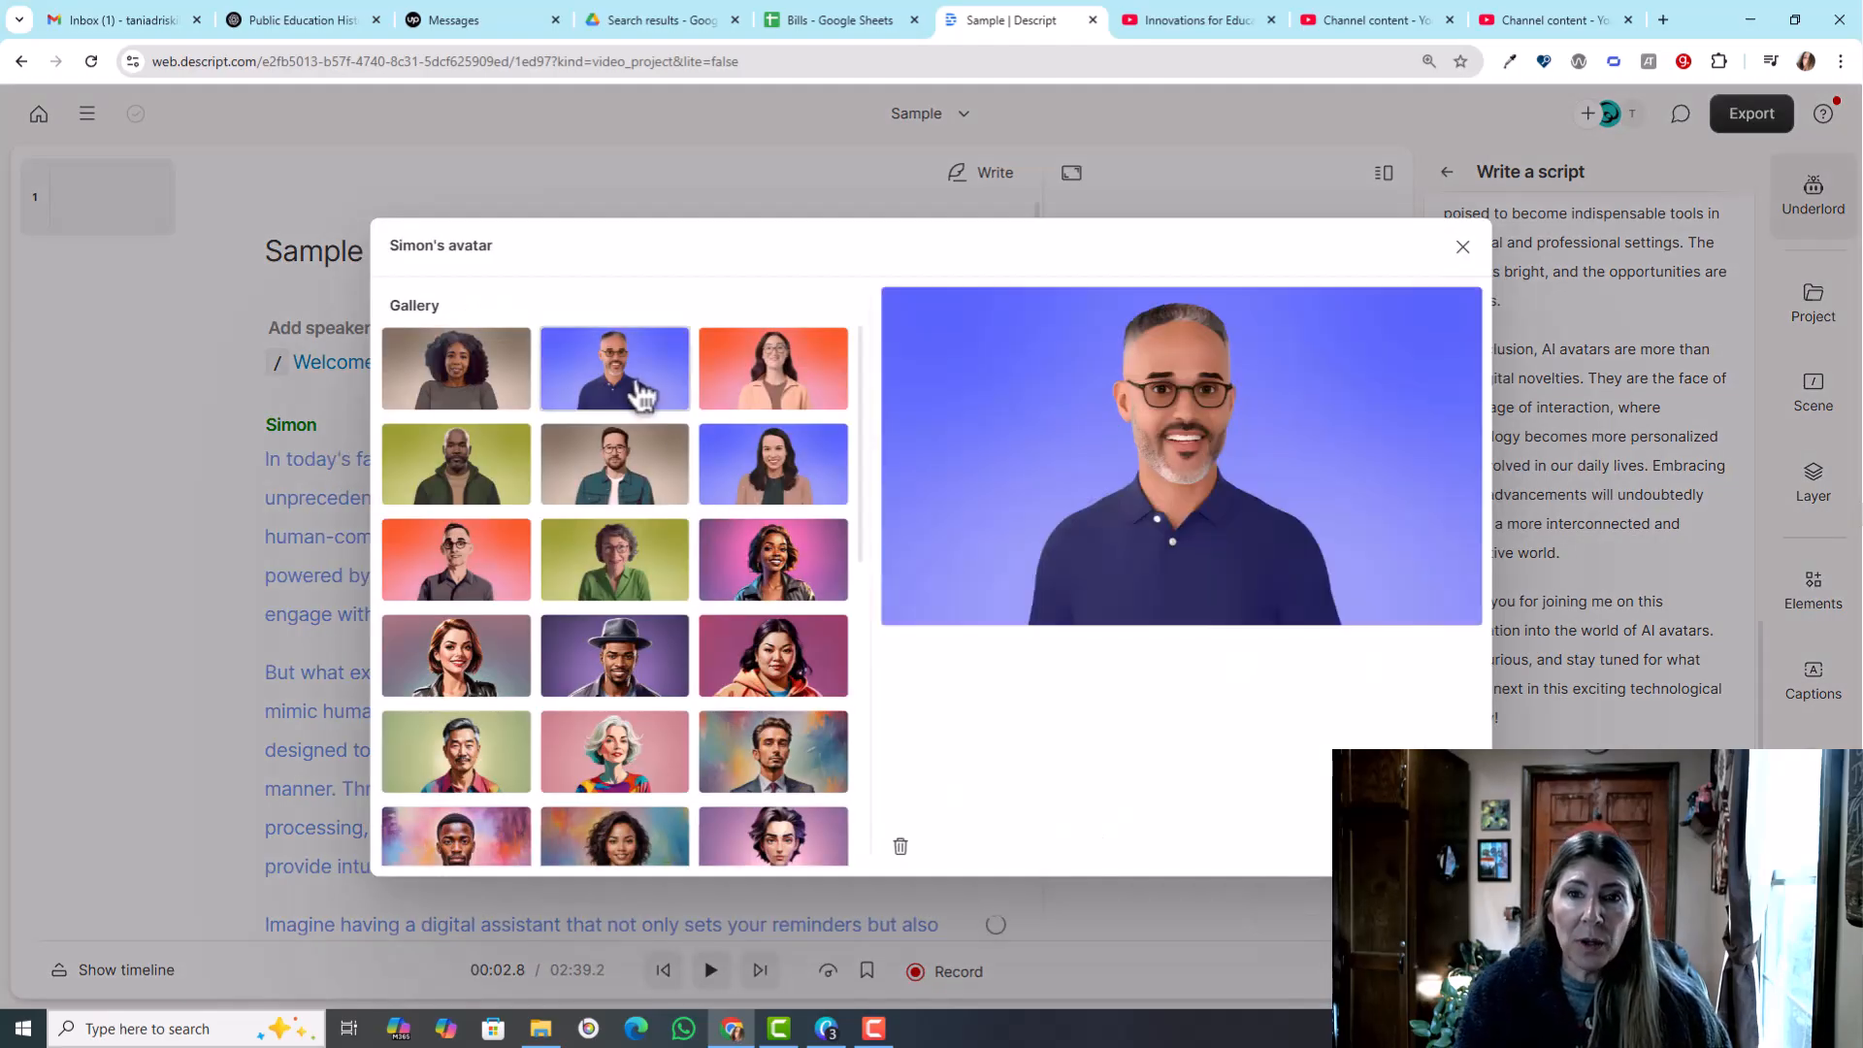
left_click(631, 907)
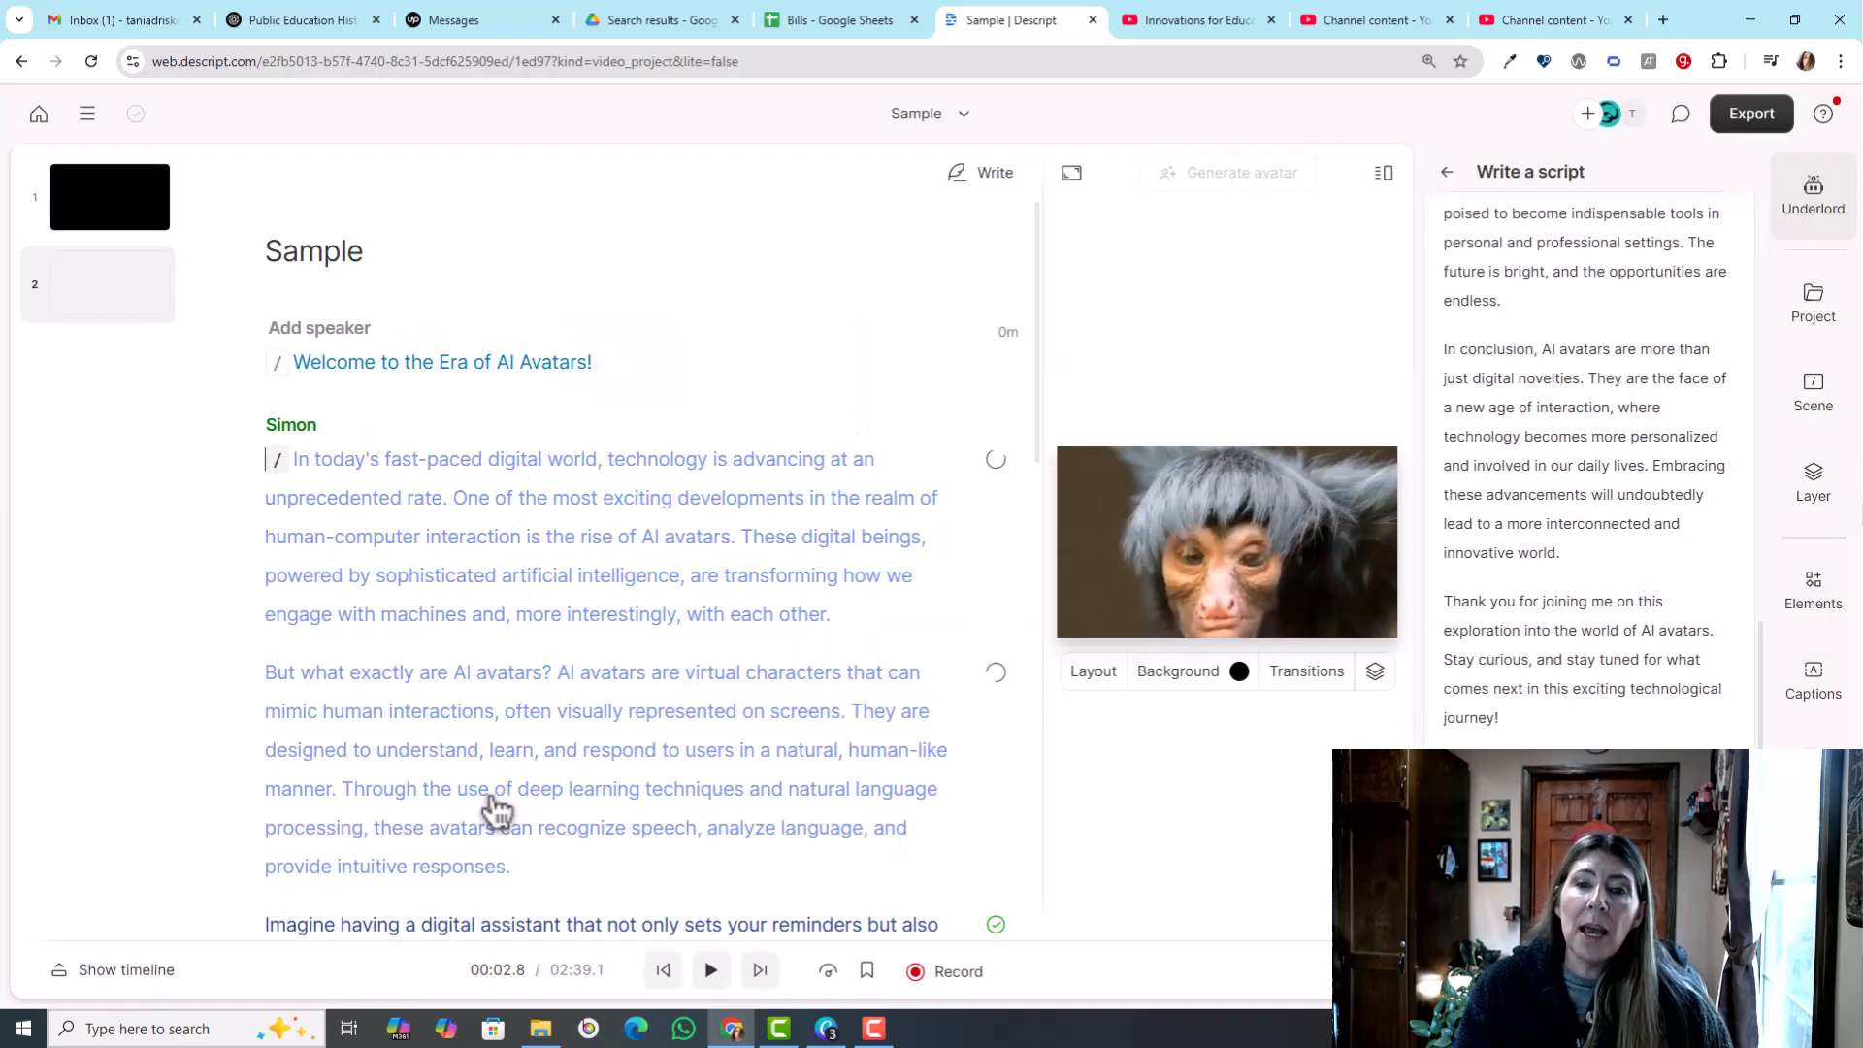
- Create a speaker with the presenter's first name for the opening welcome line, using the avatar of the woman with glasses on an orange-red background
scroll(582, 728, "down", 15)
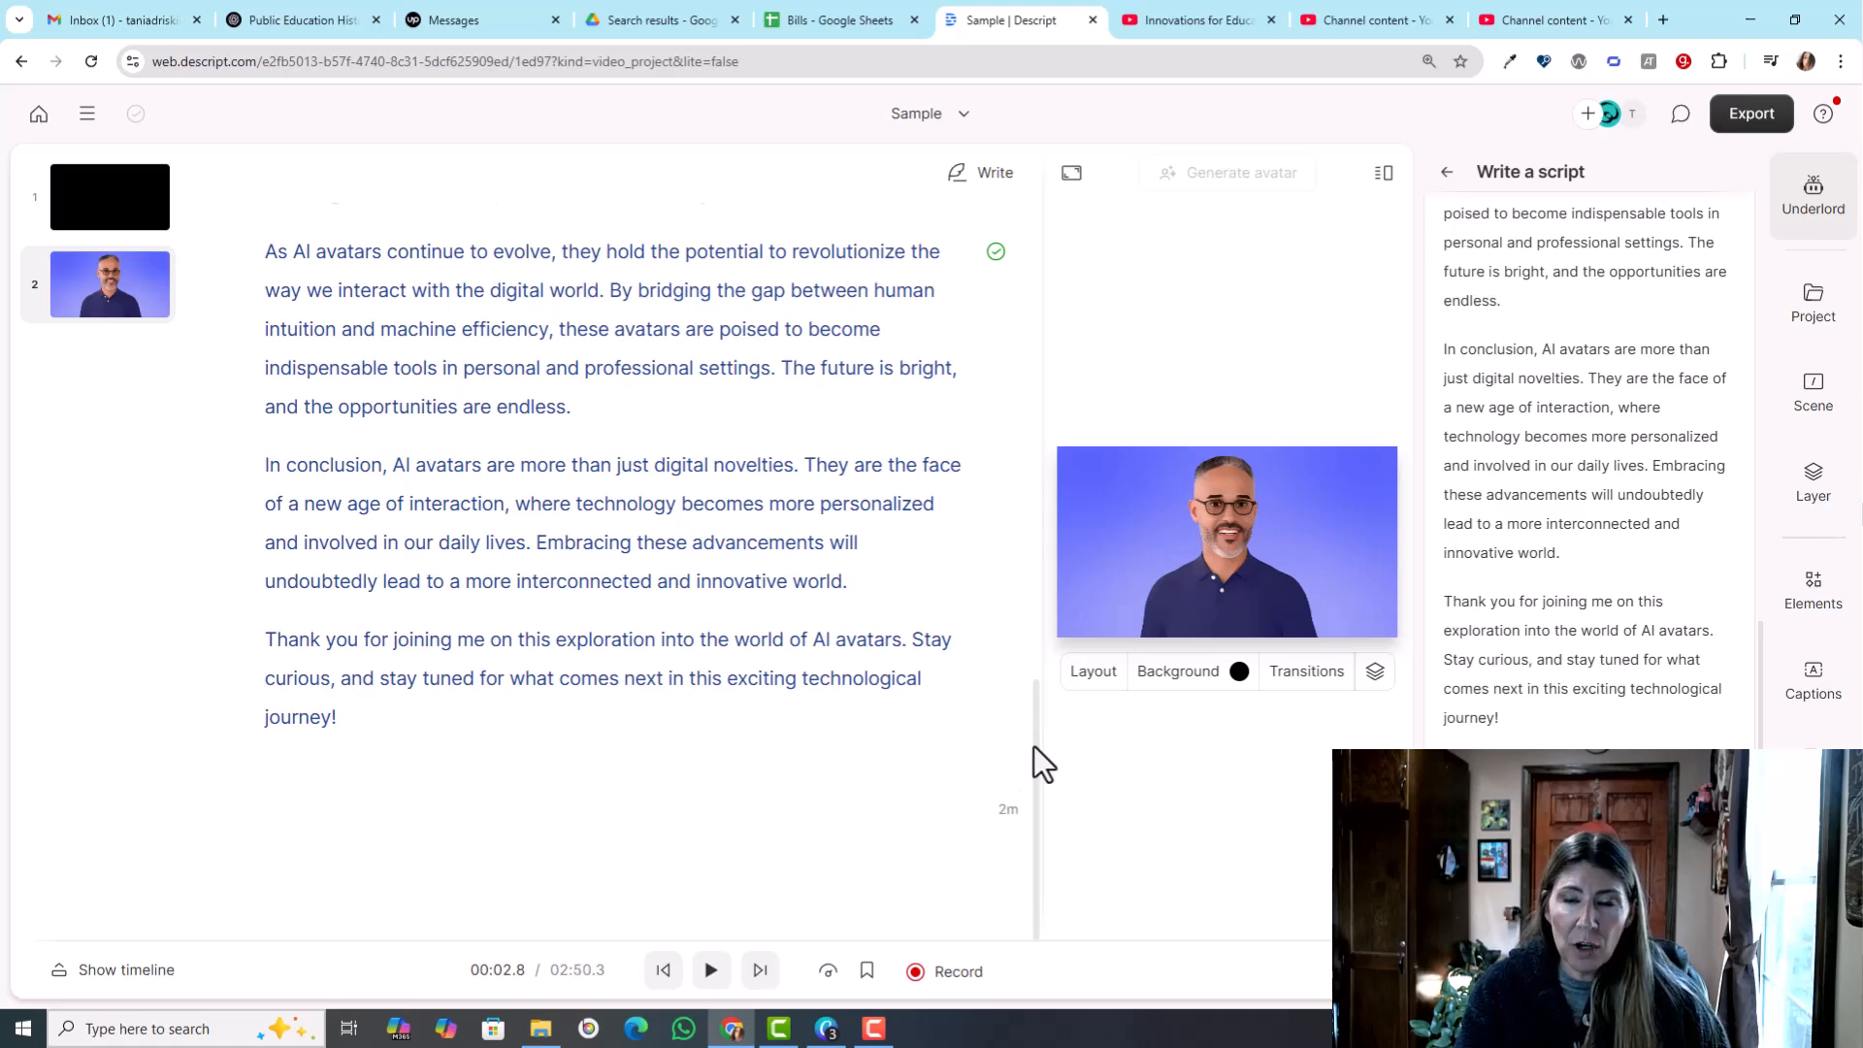
scroll(728, 642, "up", 15)
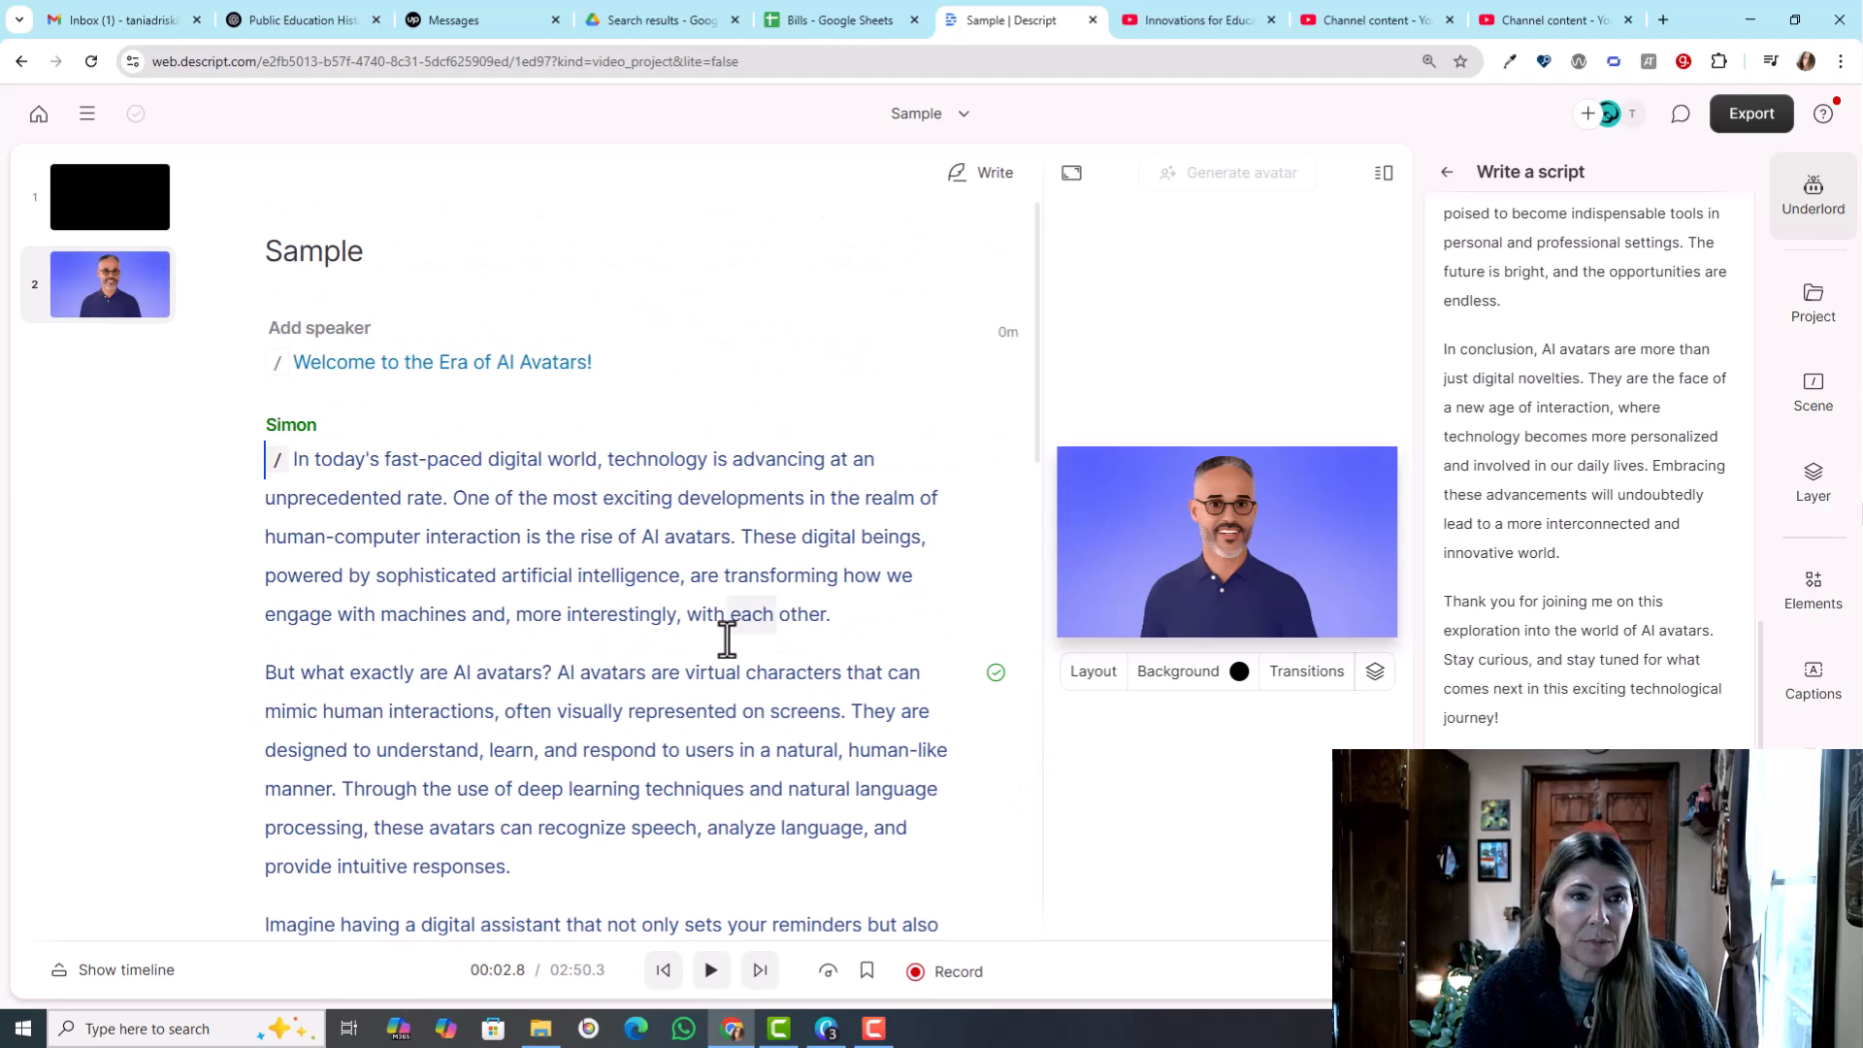
left_click(331, 327)
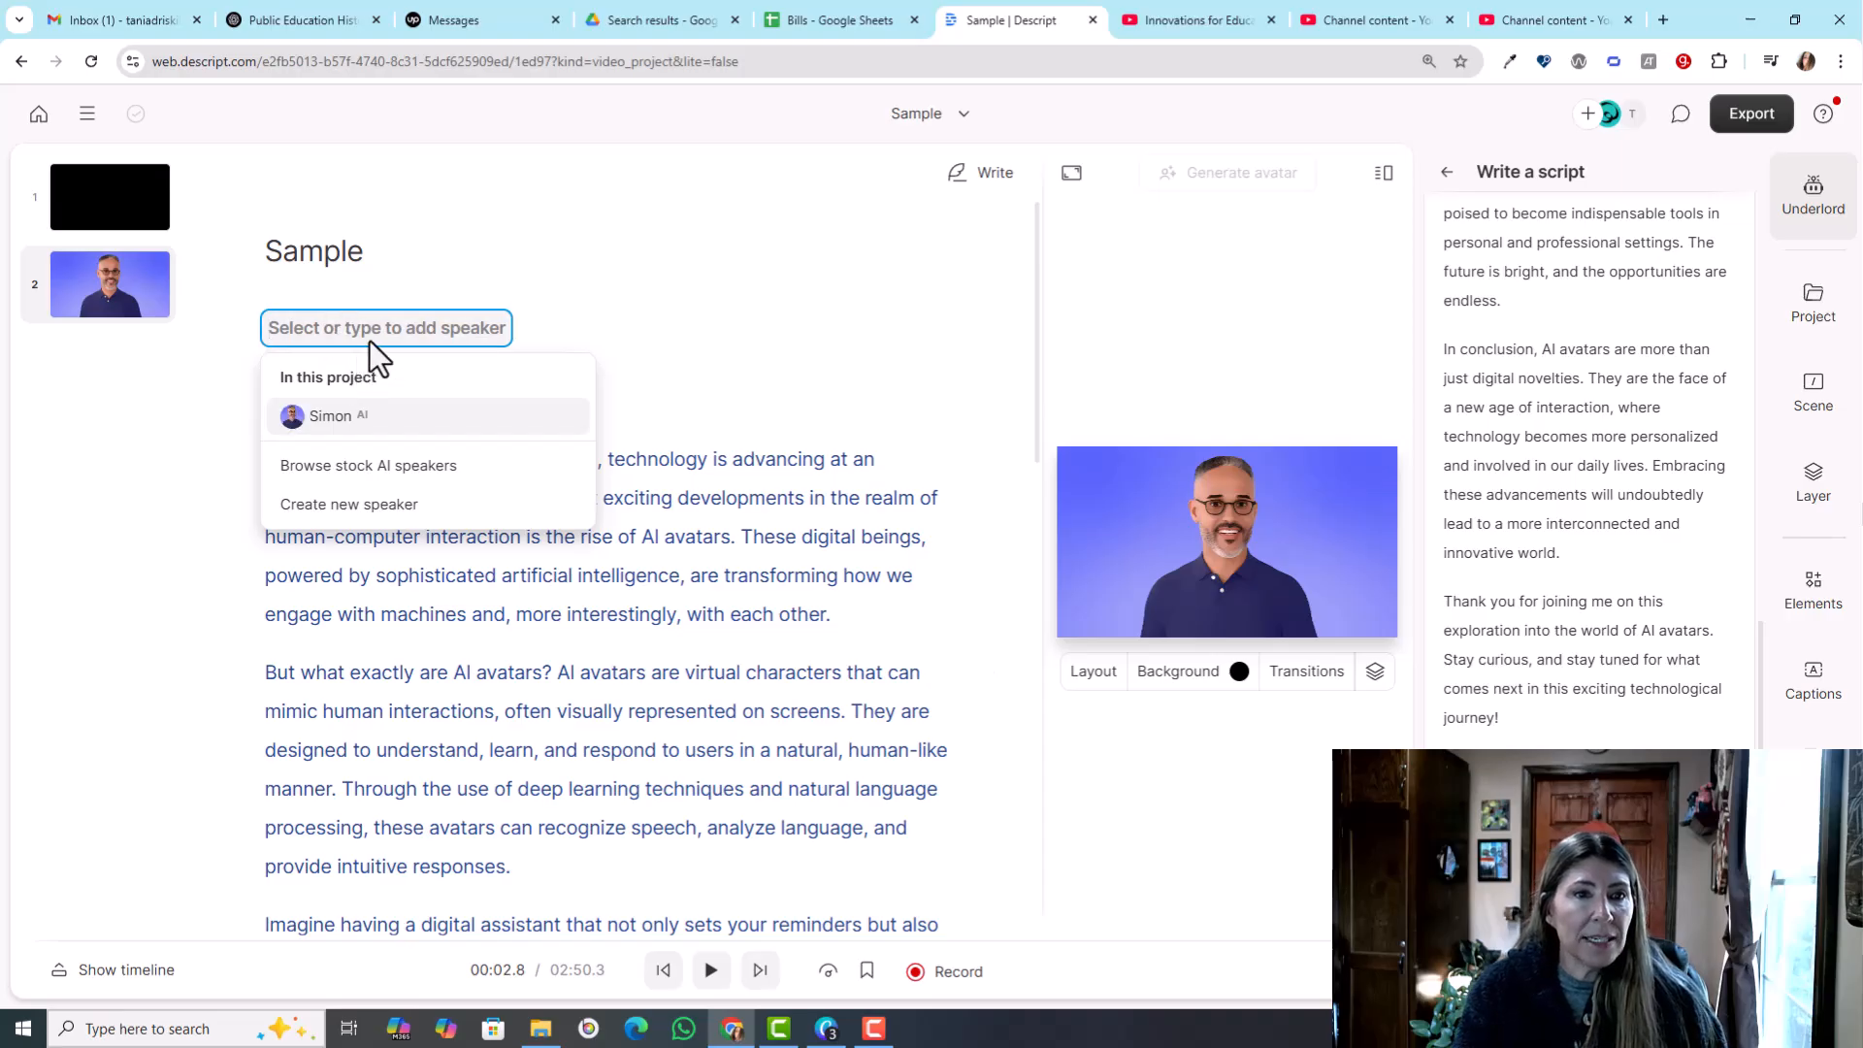
left_click(374, 504)
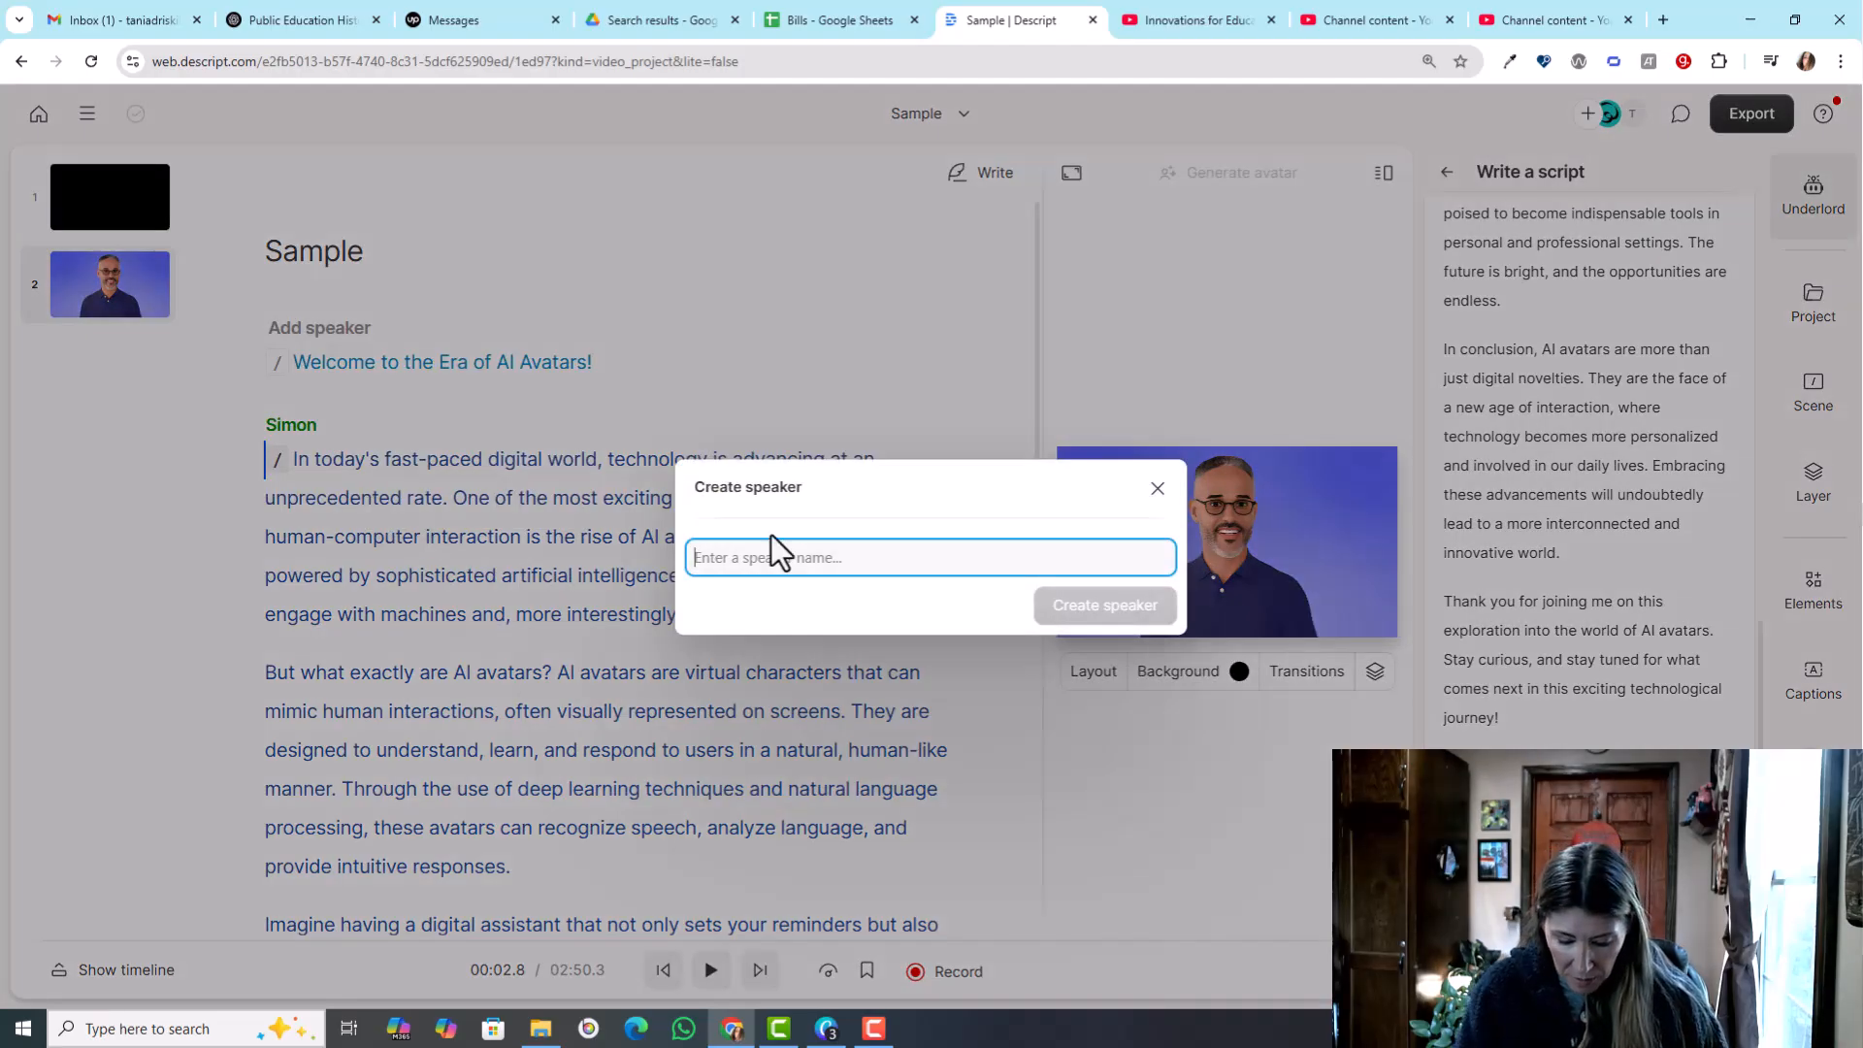
type("Tania")
left_click(1116, 604)
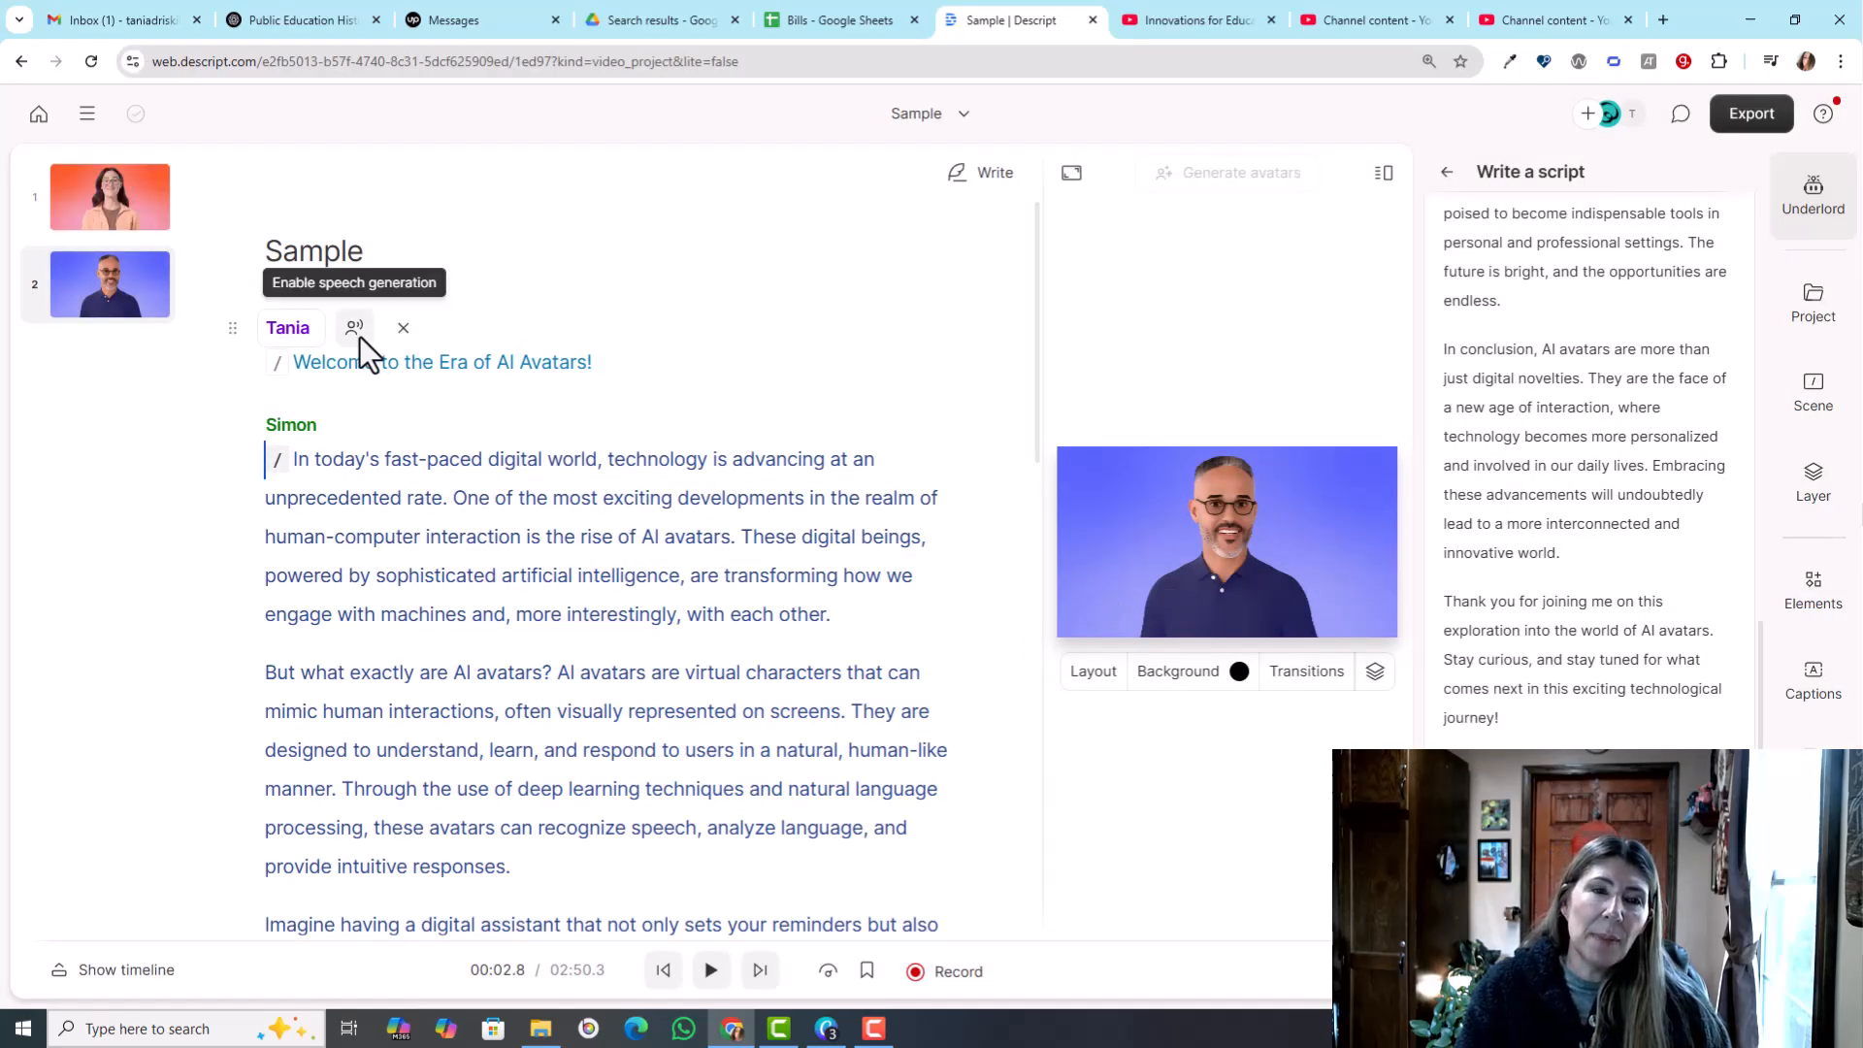
- Open the voice training and authorization statement for the opening line's new speaker
left_click(286, 328)
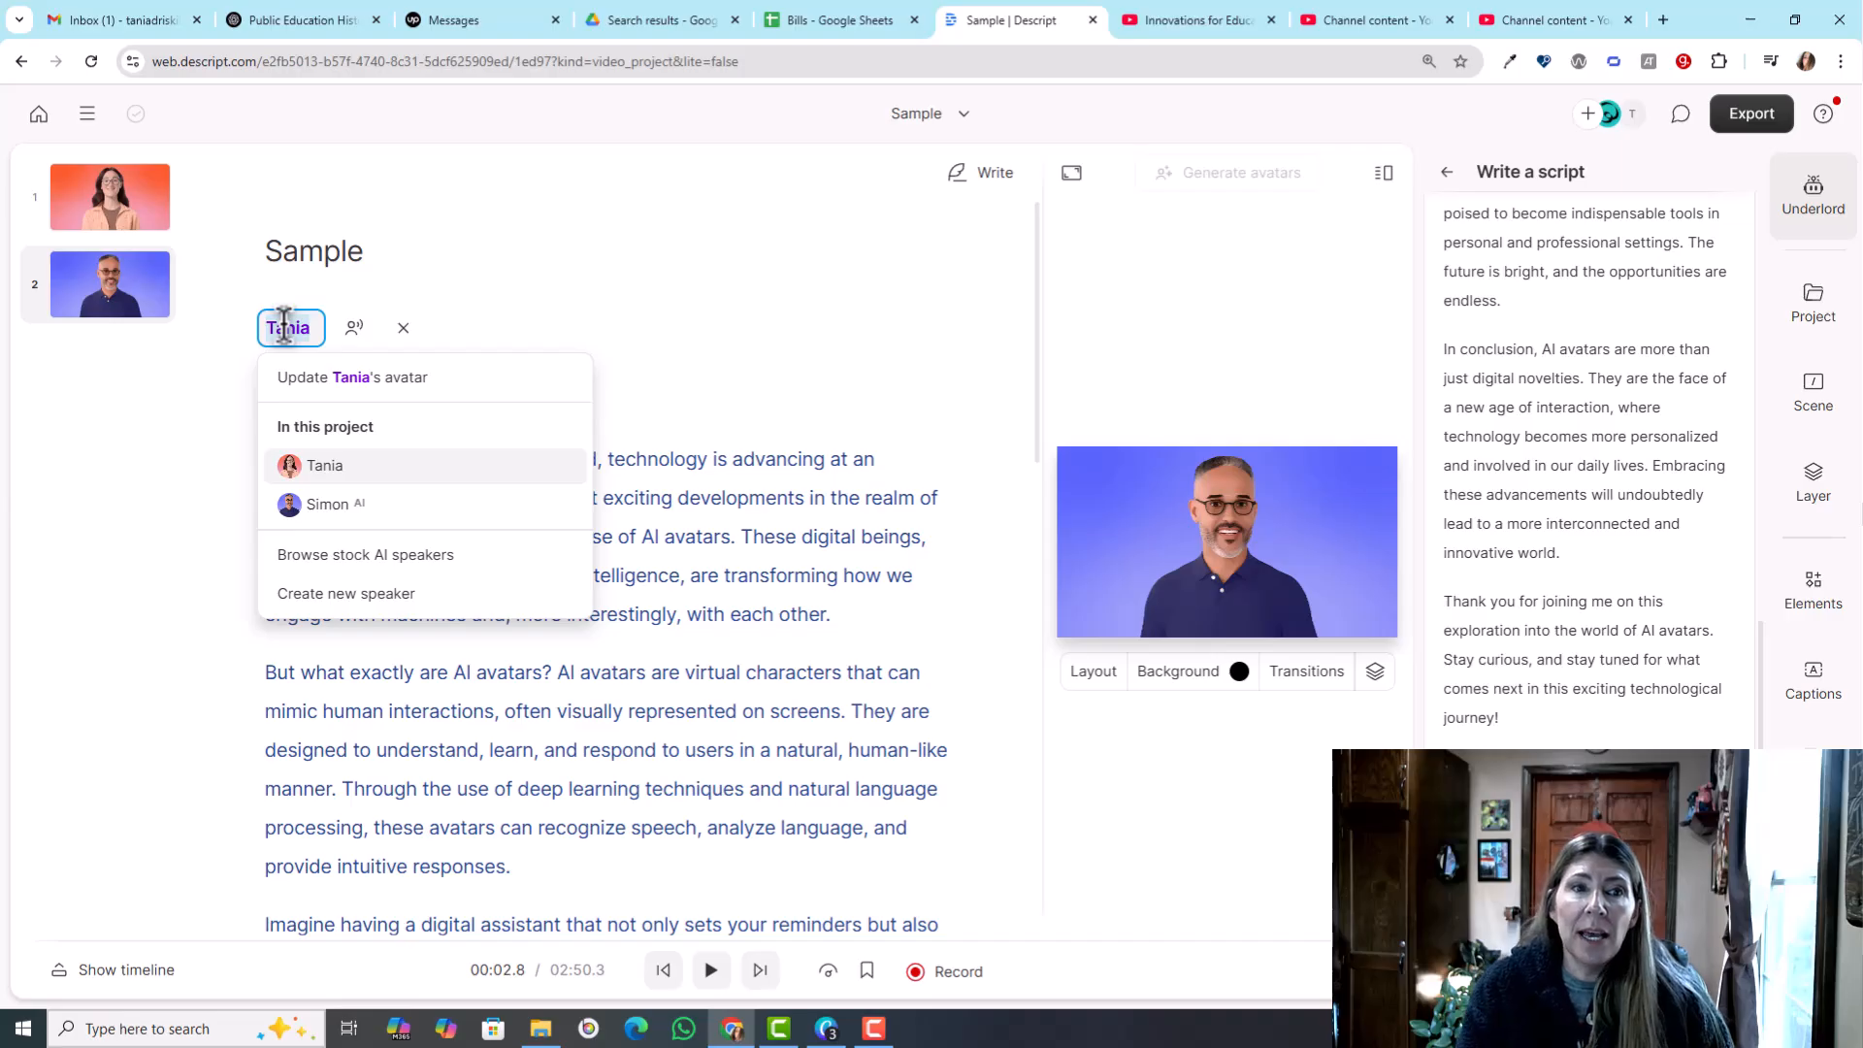
left_click(354, 329)
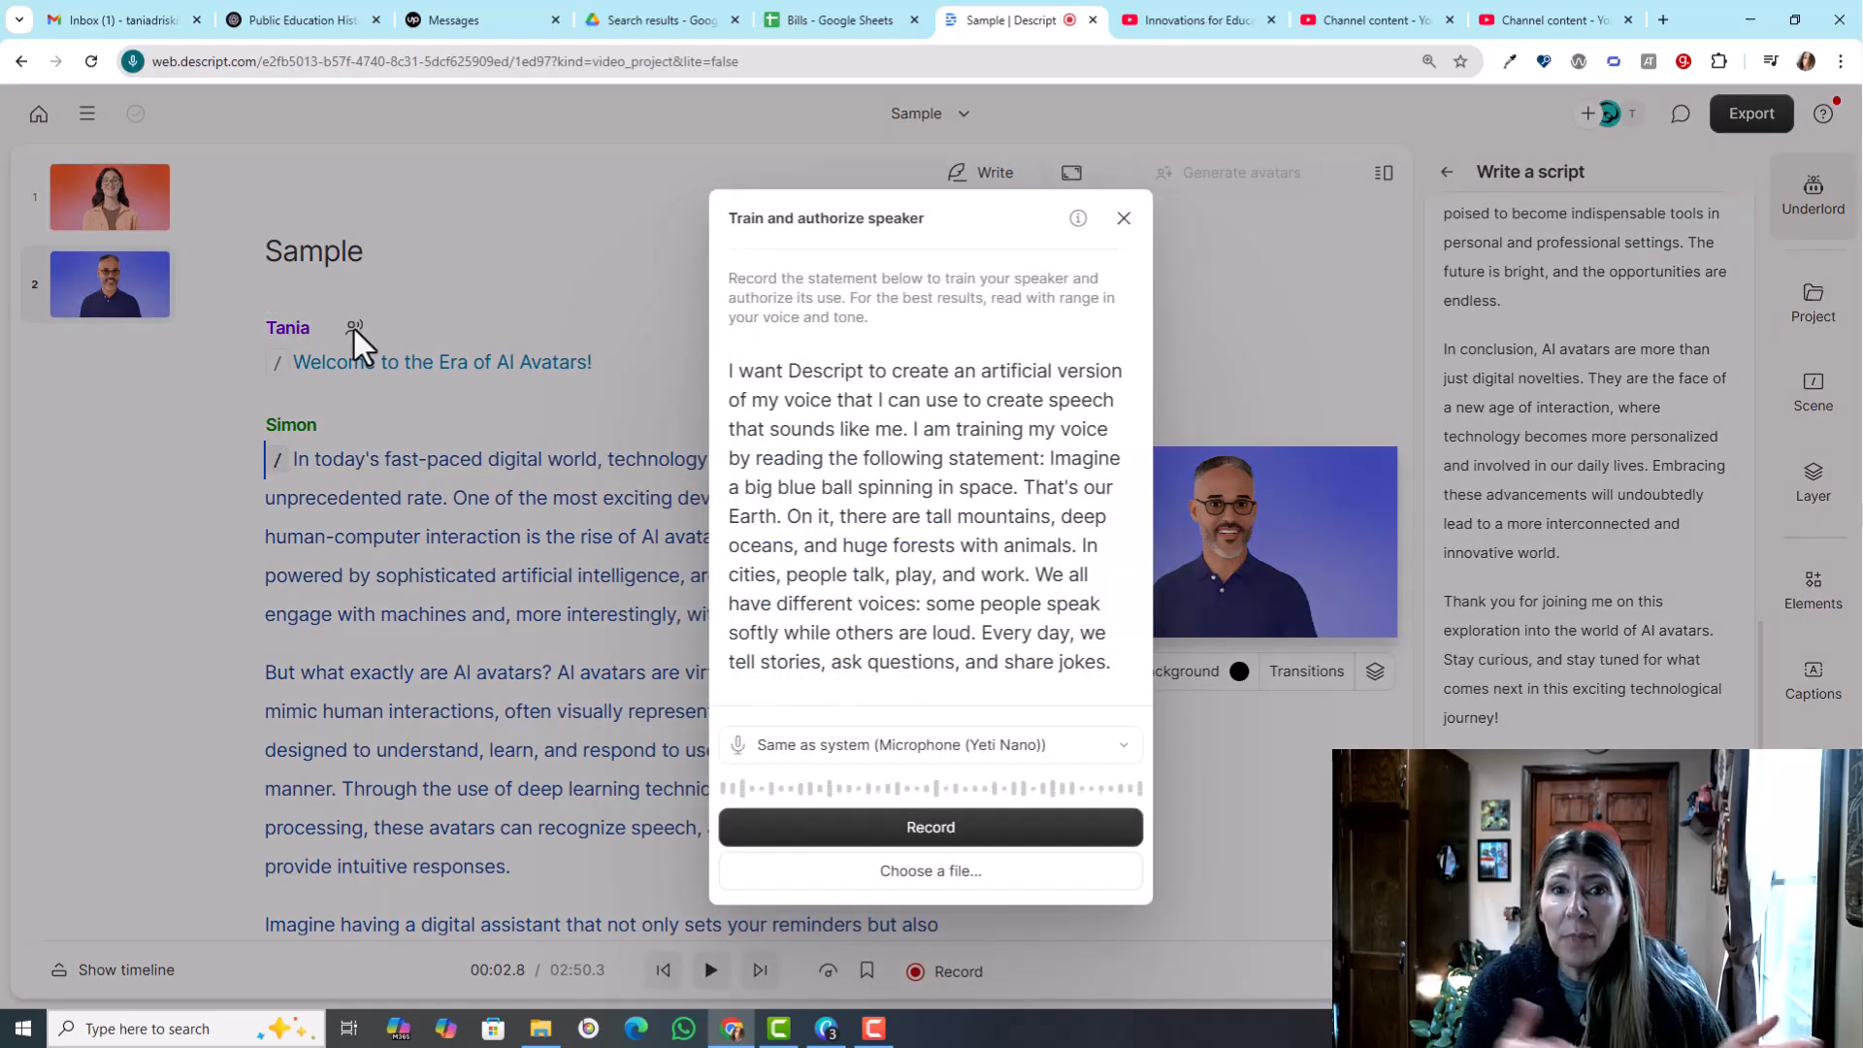
- Assign the stock AI speaker Sarah to the opening welcome line, with the gallery avatar of the woman with glasses on an orange-red background
left_click(1123, 216)
left_click(282, 324)
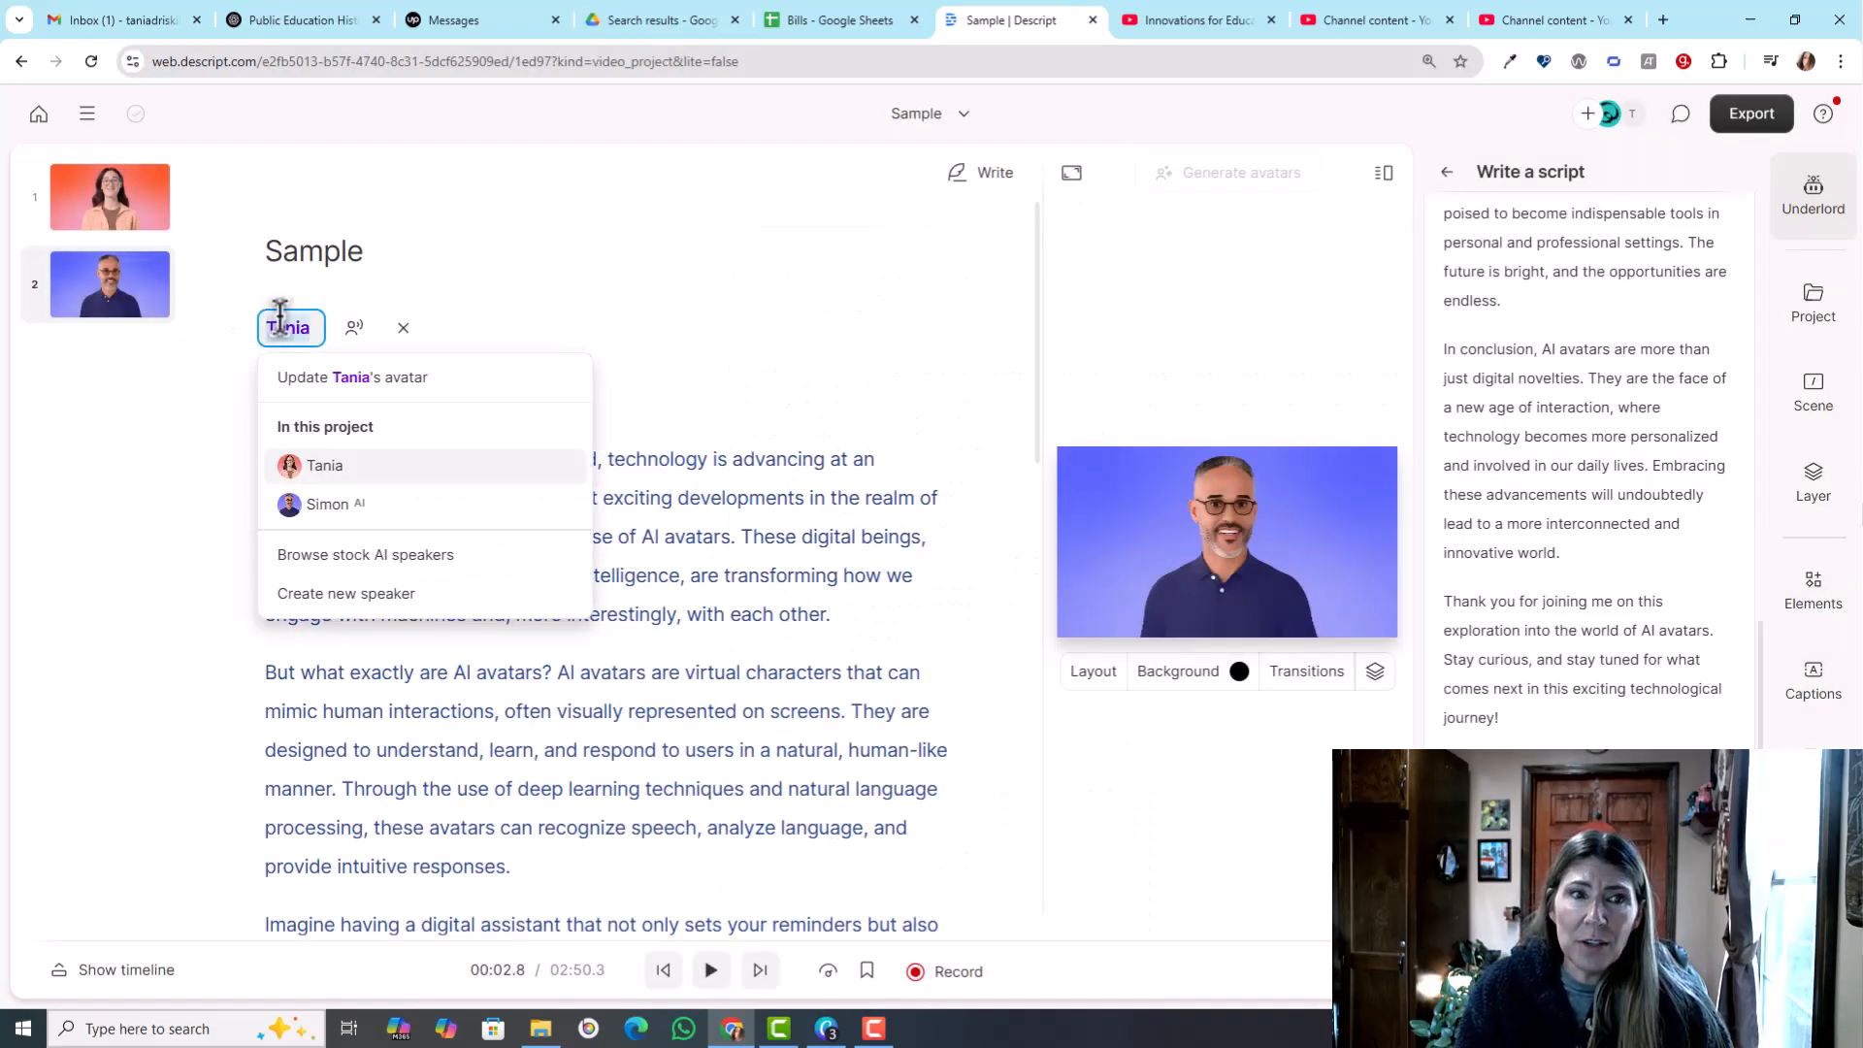
left_click(350, 554)
scroll(912, 681, "down", 5)
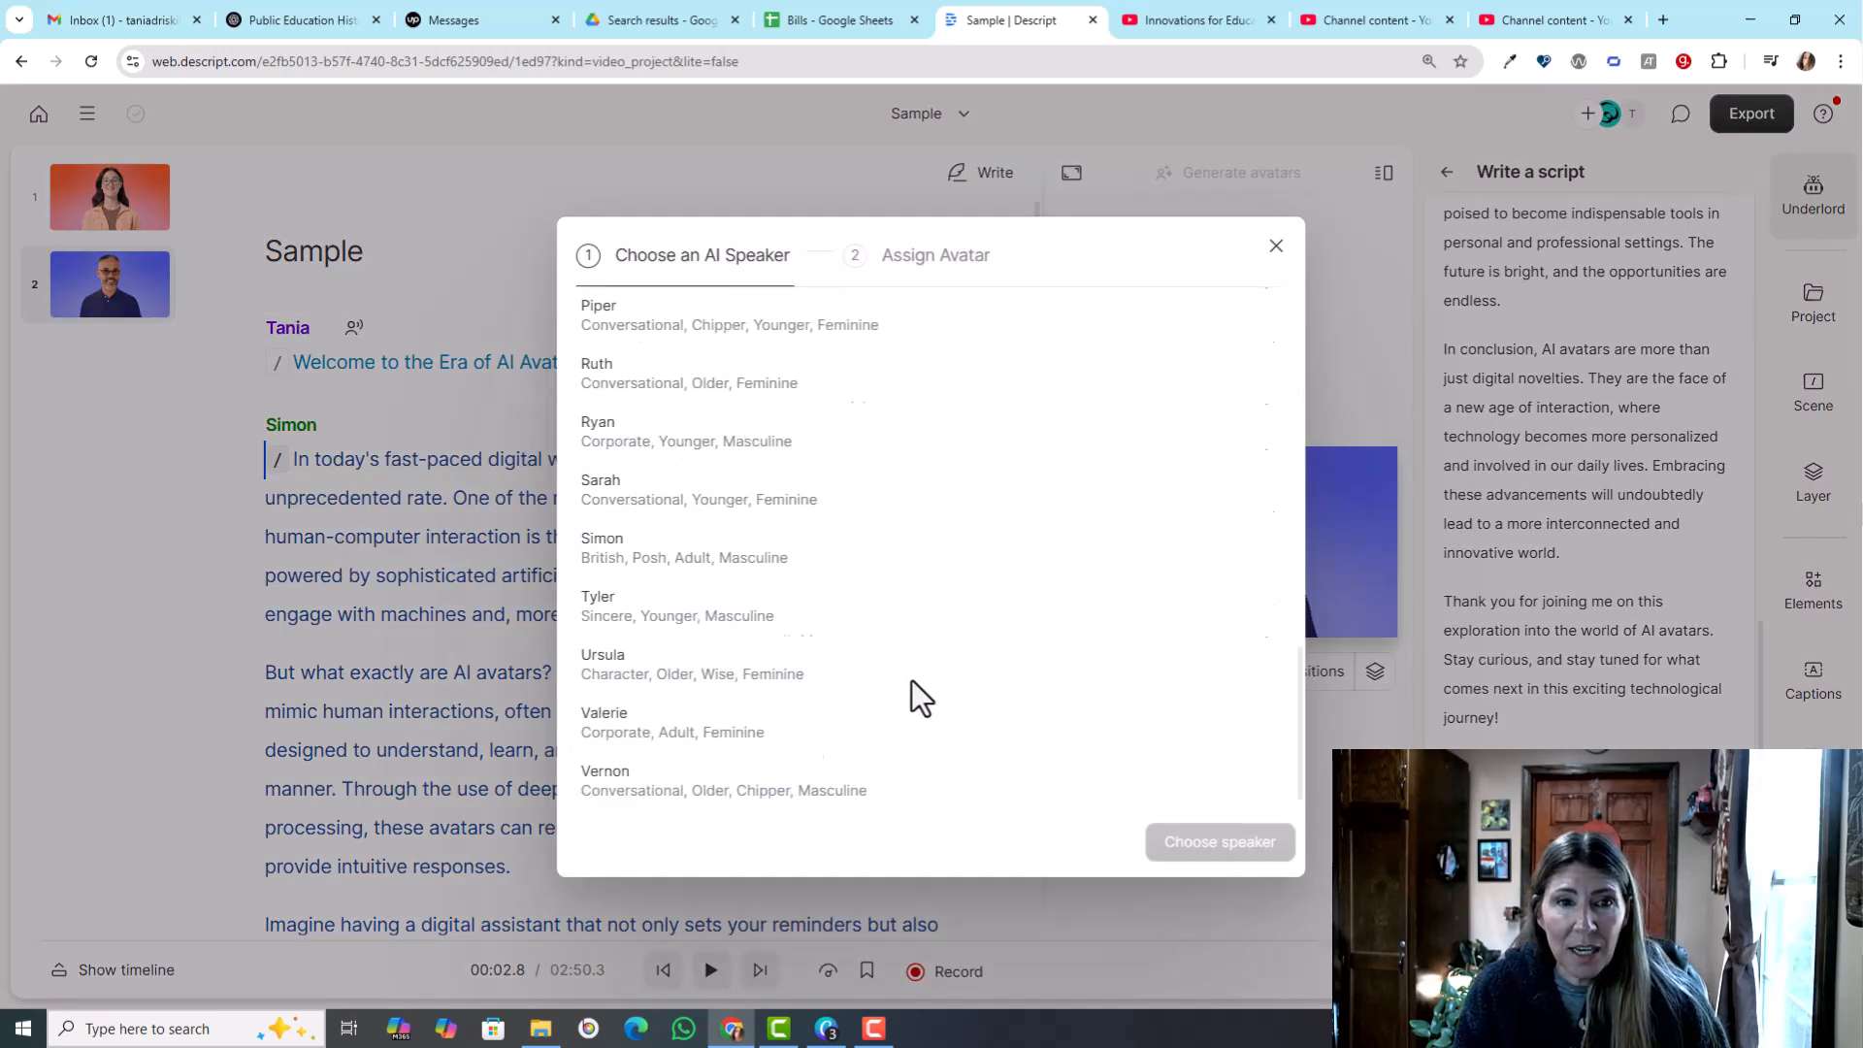
scroll(912, 680, "down", 5)
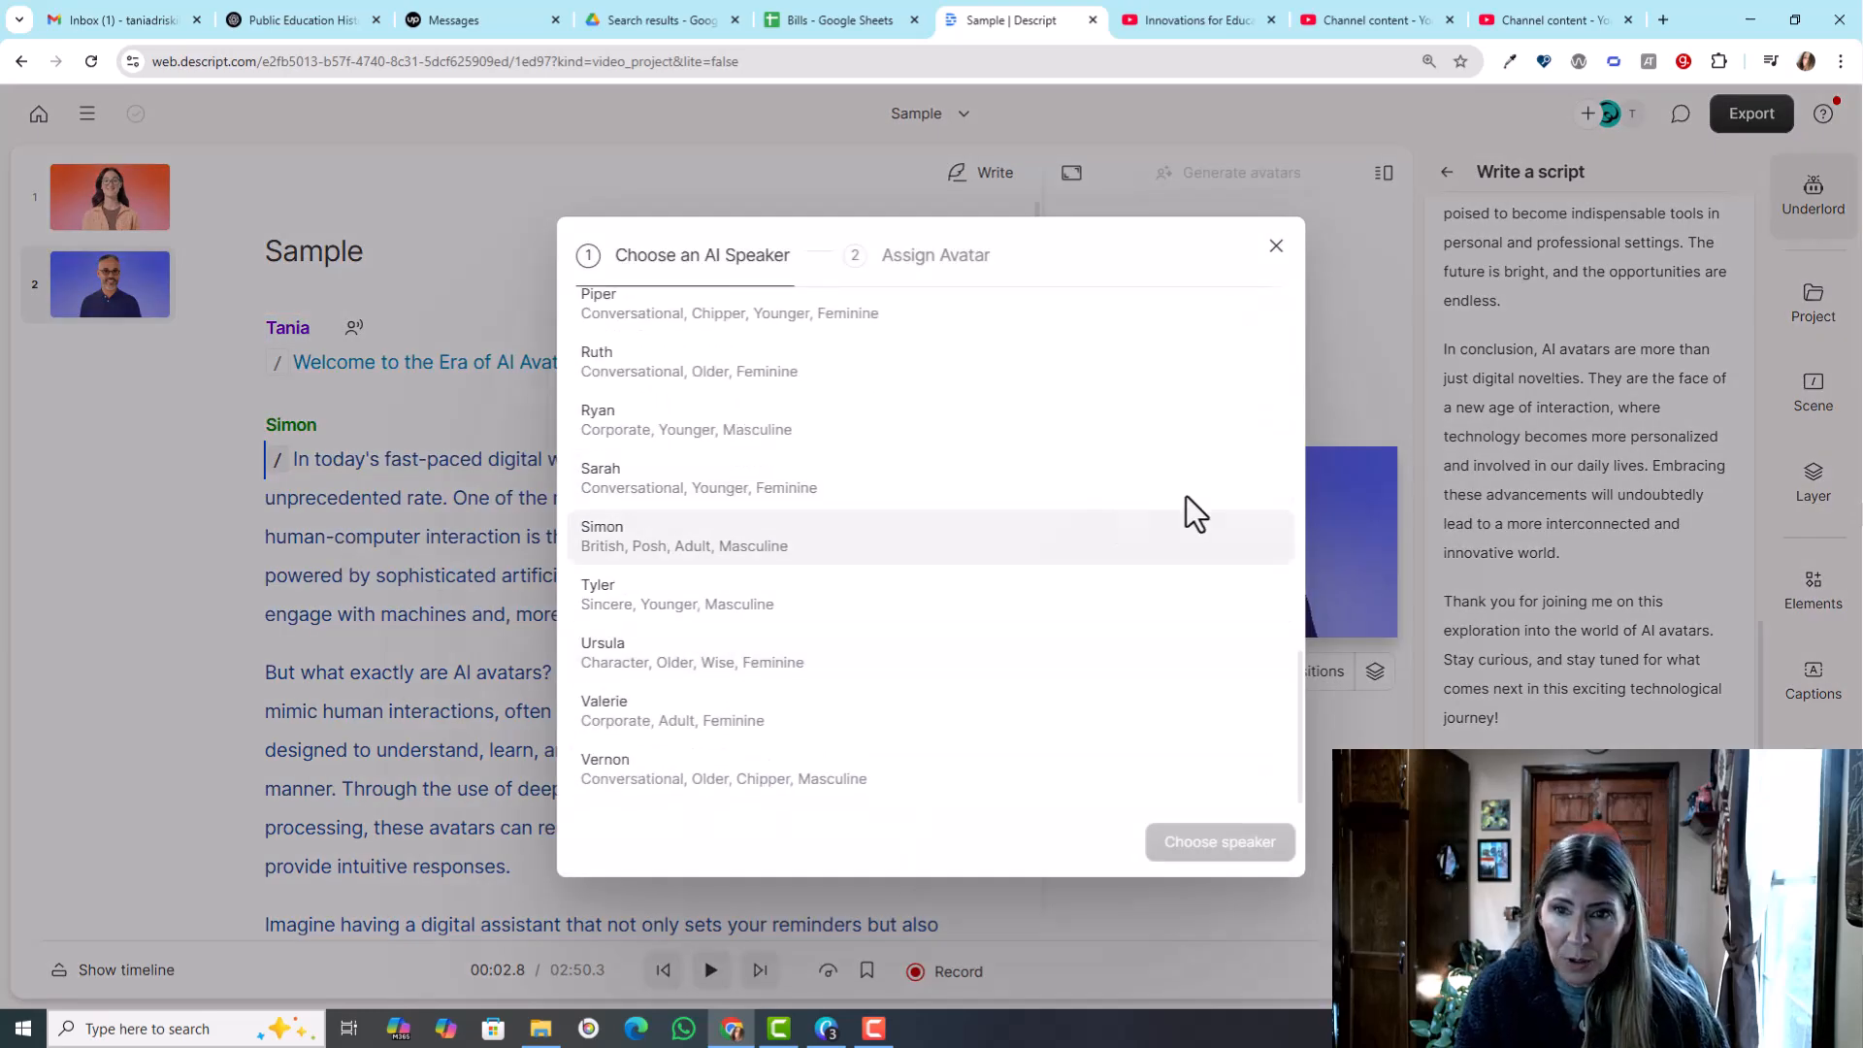
left_click(1114, 493)
left_click(1247, 838)
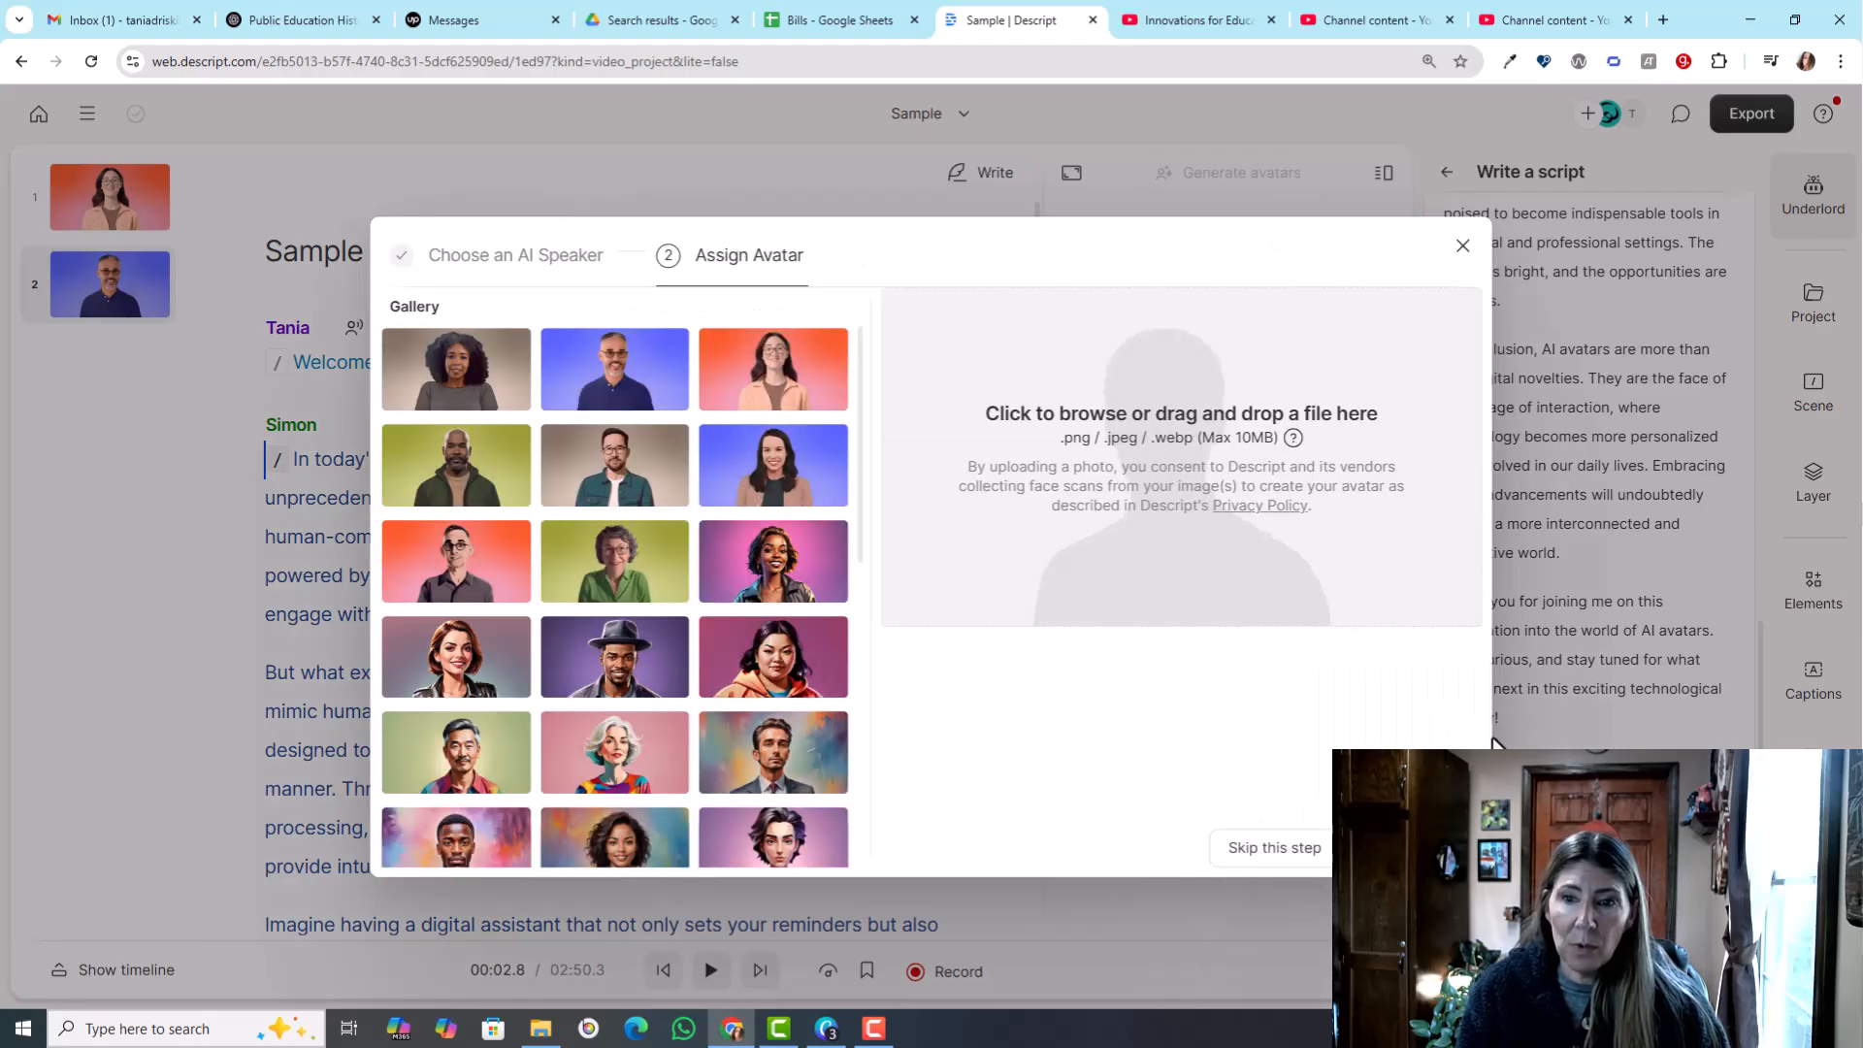
left_click(760, 368)
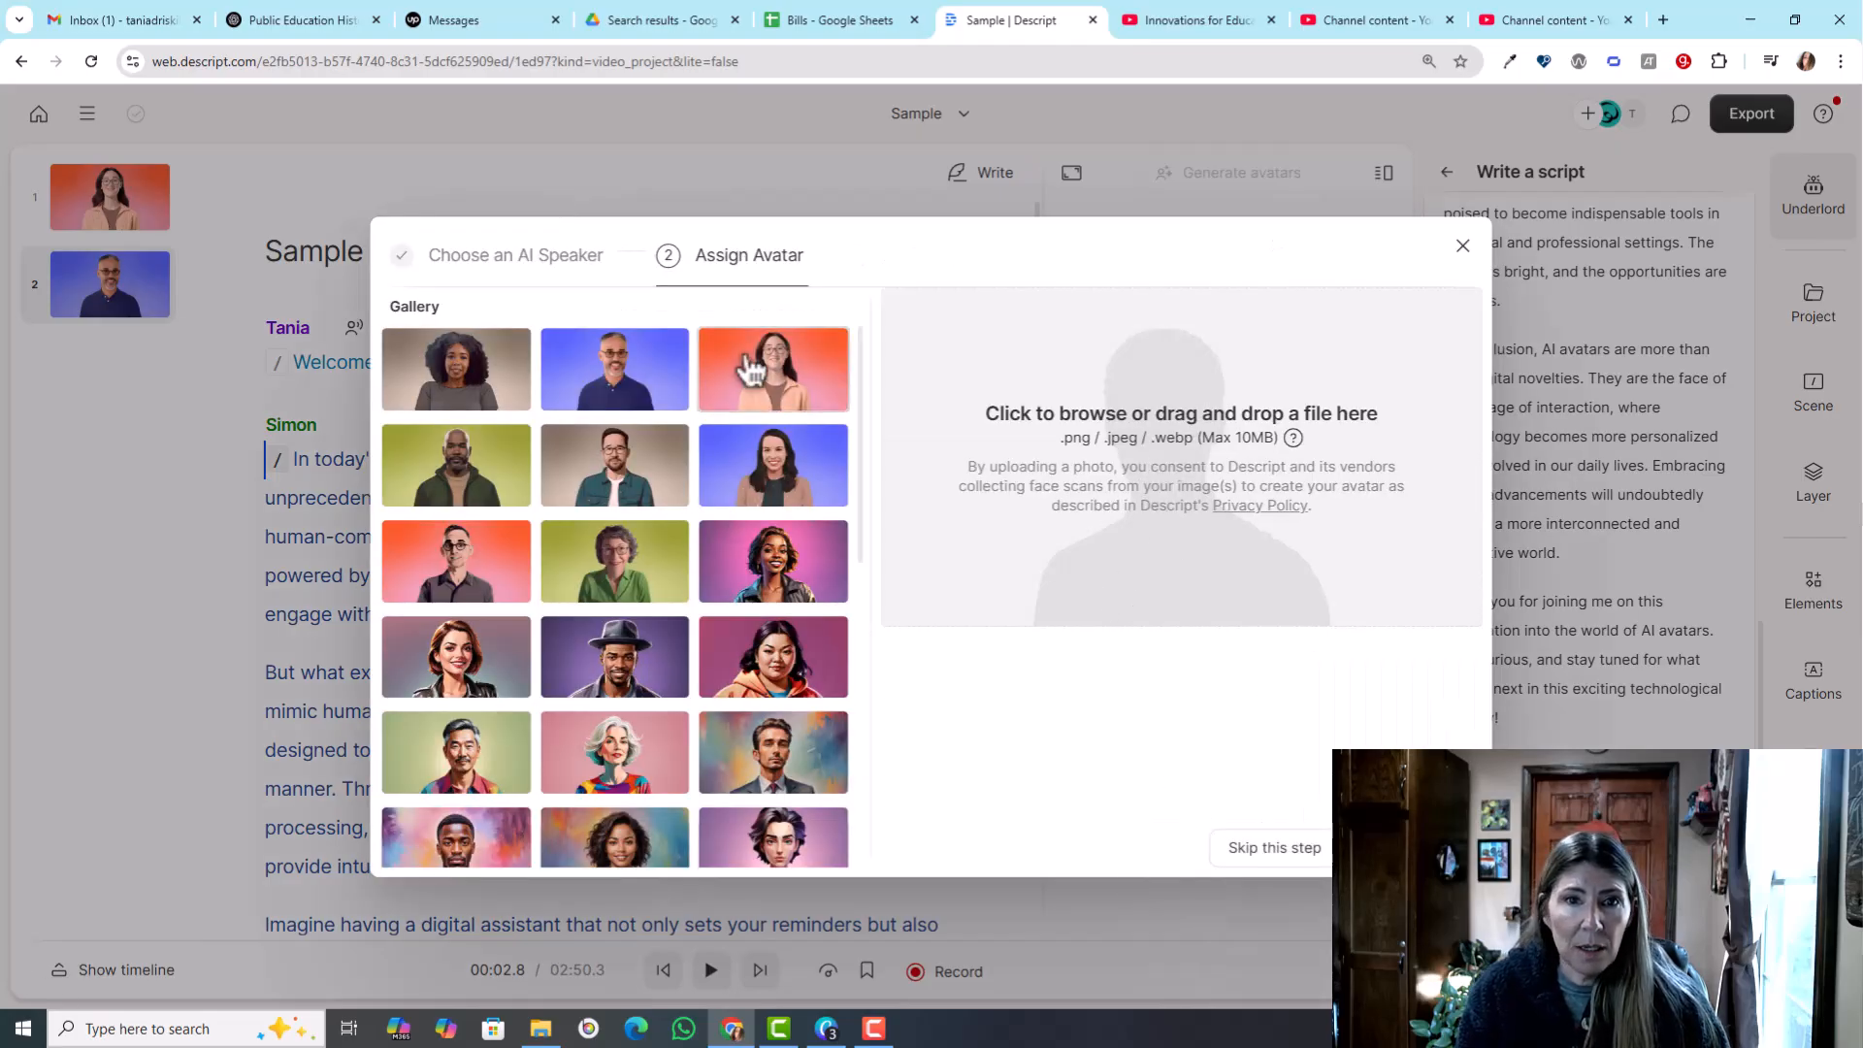
left_click(1410, 849)
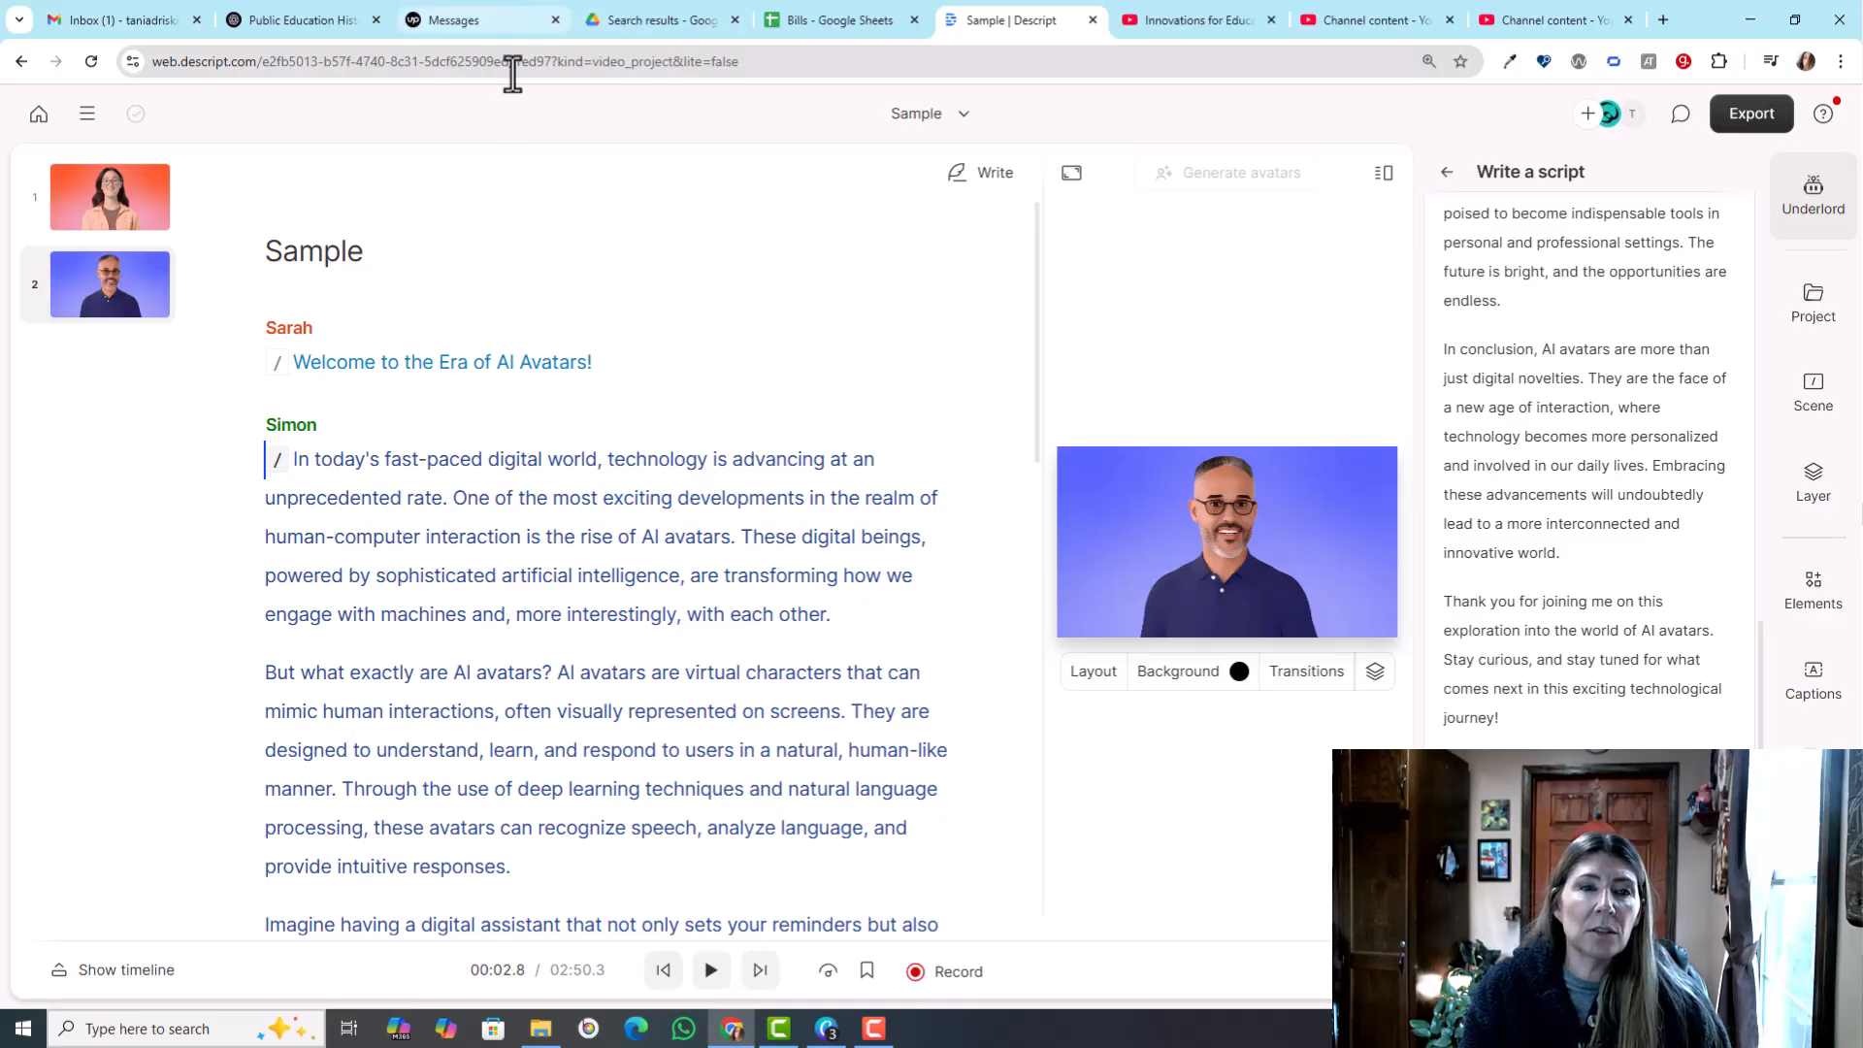
- View the first scene, then show the timeline and select the second scene's clip for Simon
left_click(97, 206)
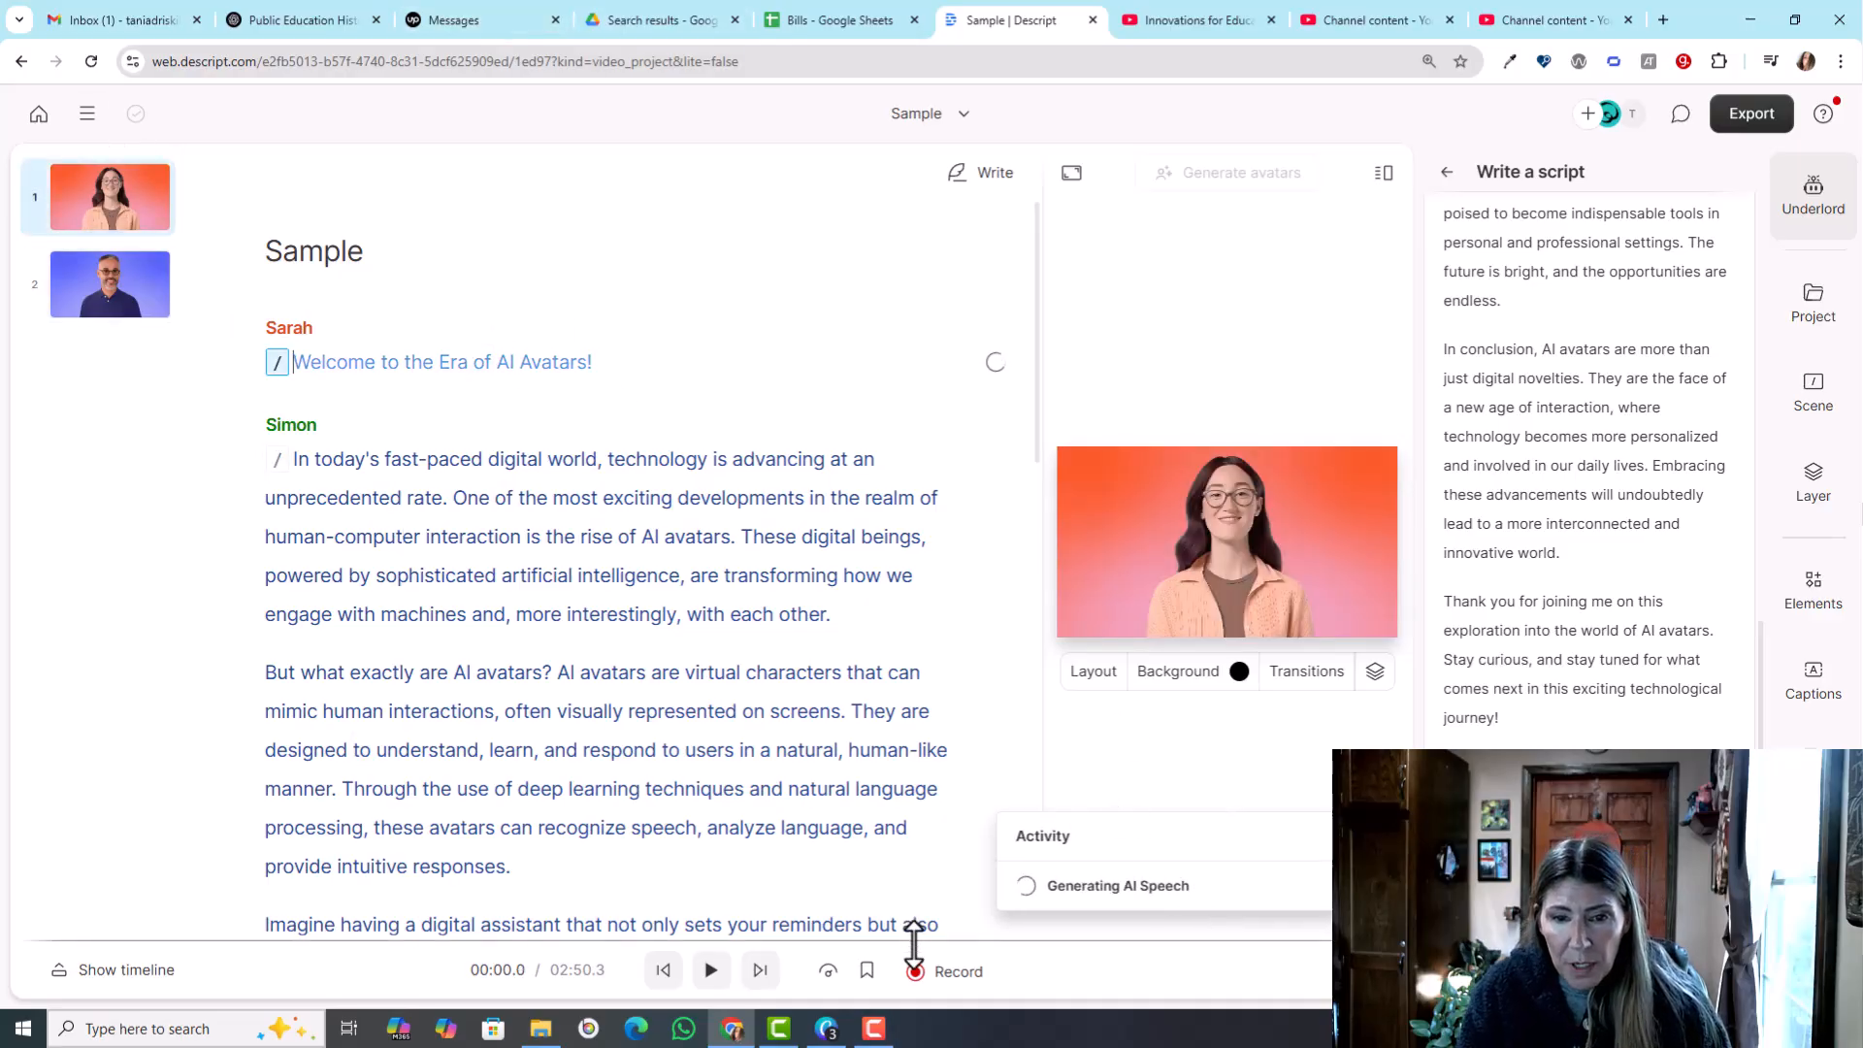
left_click(501, 823)
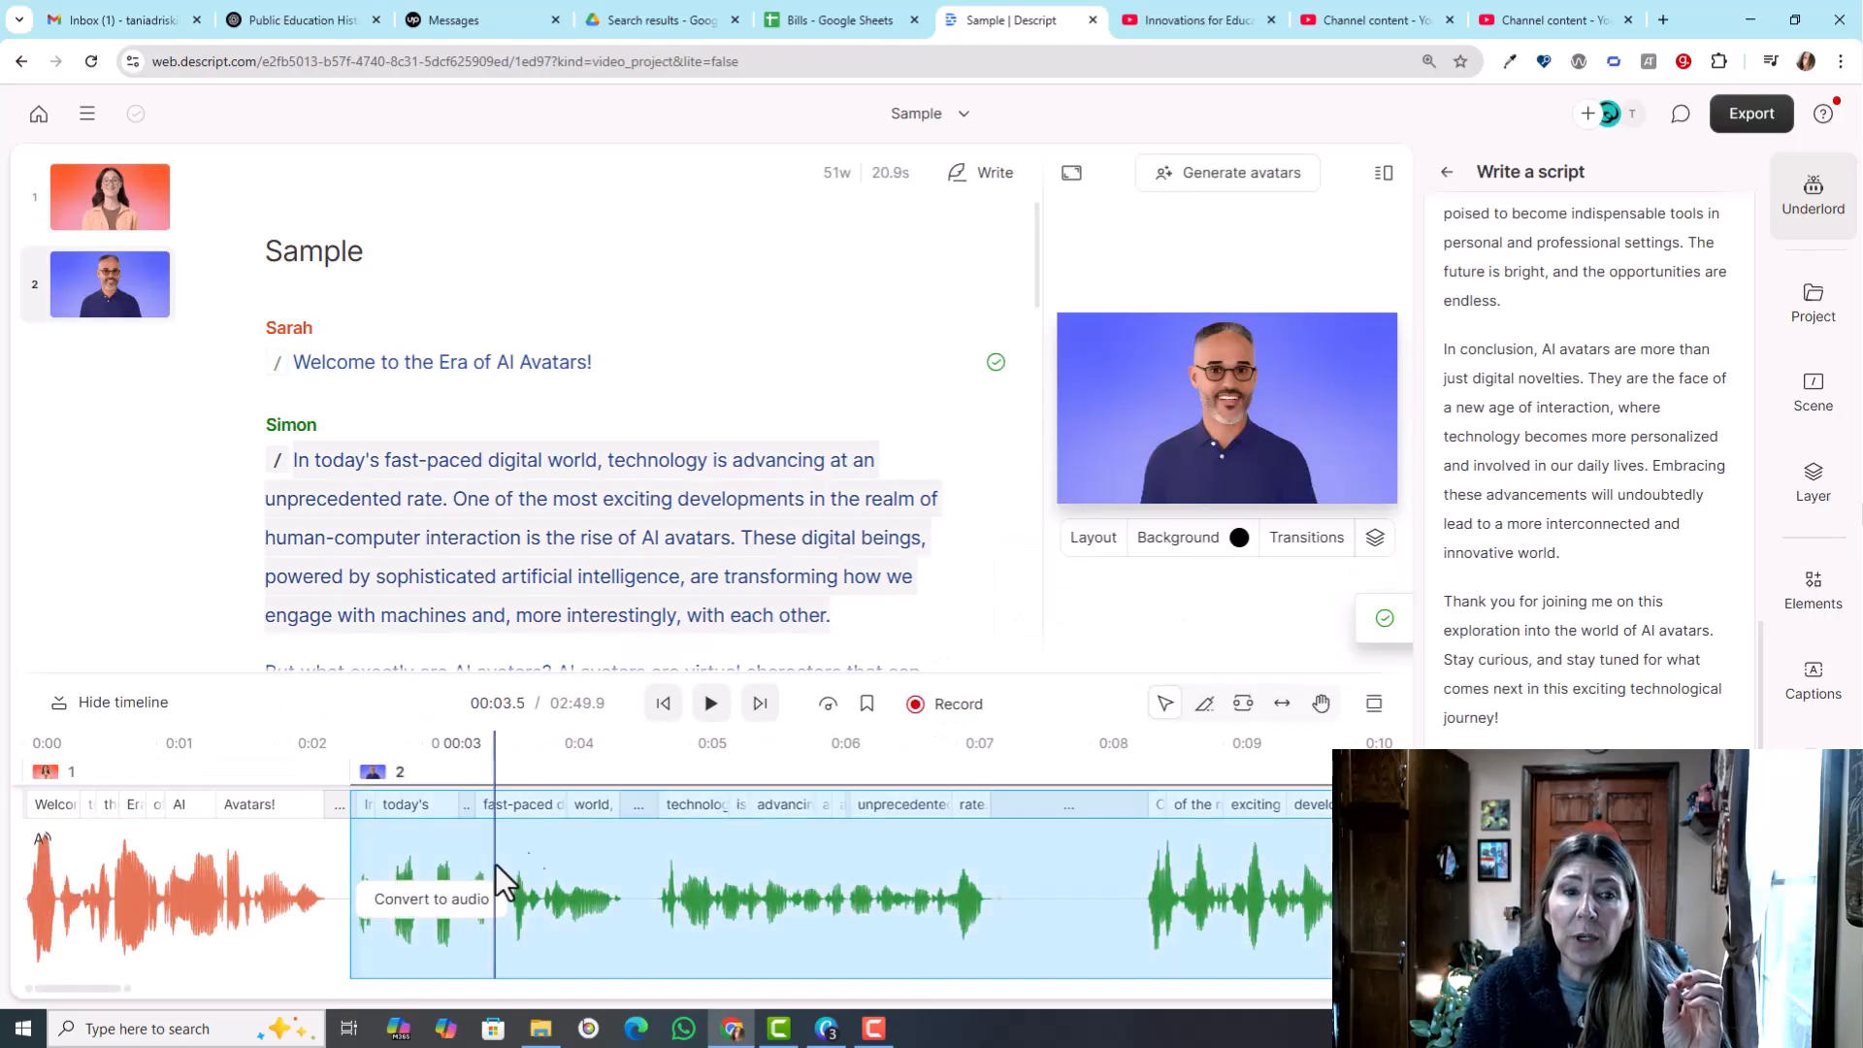